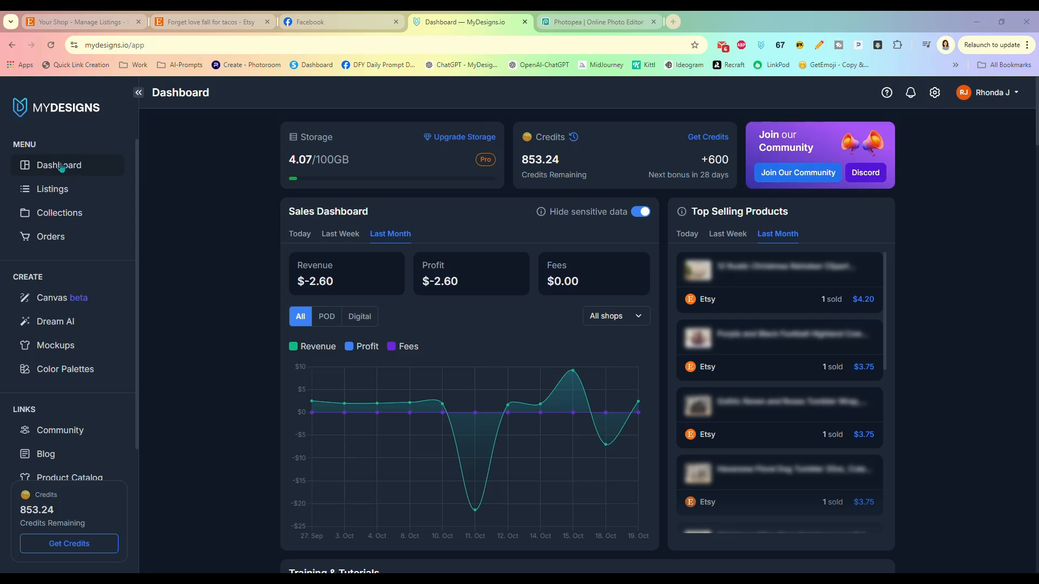
Add a collection folder named Tumbler Wraps under Home, using the Default Template.
{"action": "left_click", "coordinate": [61, 214]}
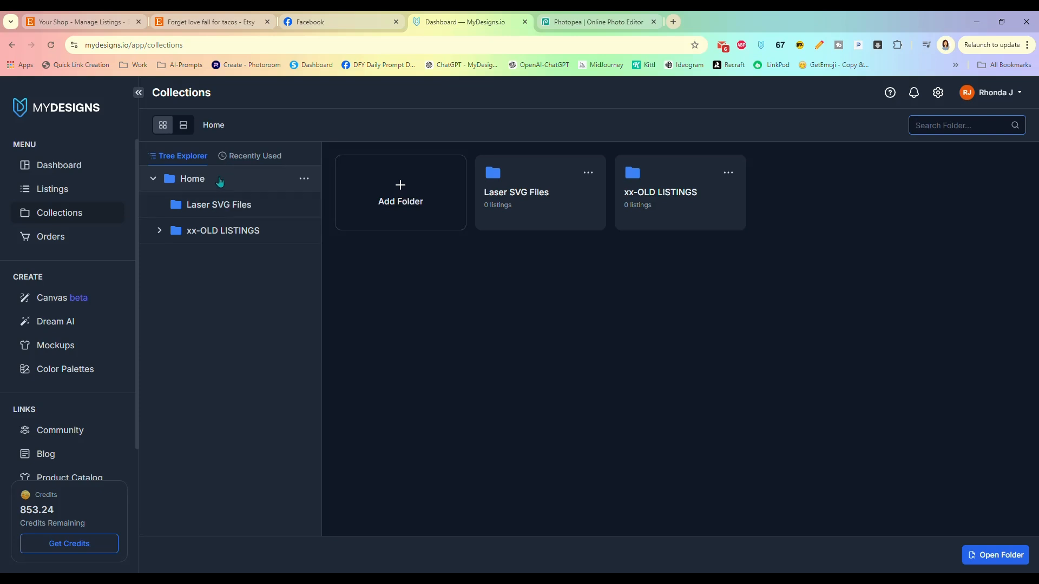
{"action": "left_click", "coordinate": [406, 207]}
{"action": "left_click", "coordinate": [474, 157]}
{"action": "type", "text": "Tu"}
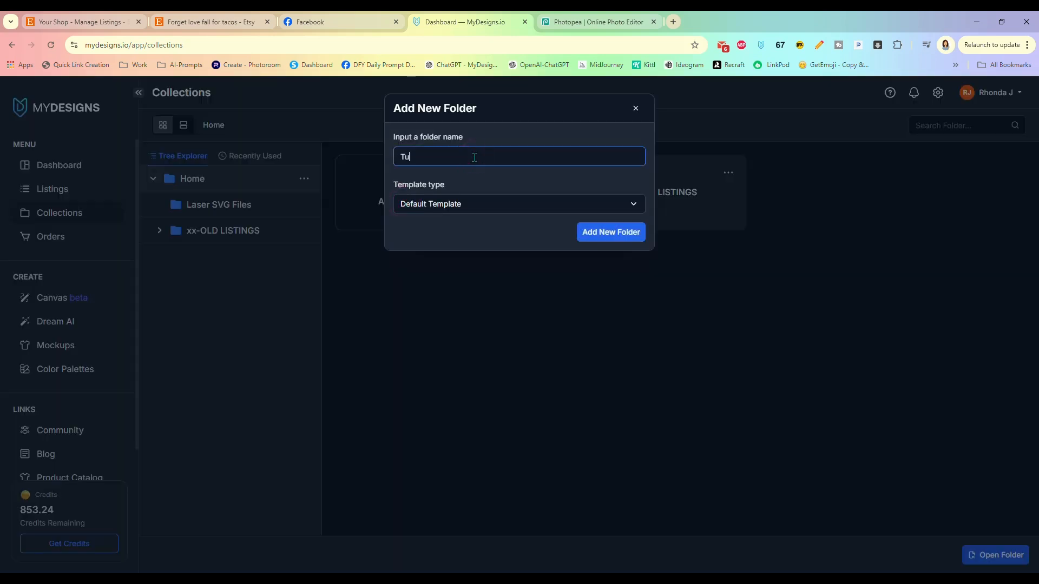
{"action": "type", "text": "mbler Wraps"}
{"action": "left_click", "coordinate": [601, 232]}
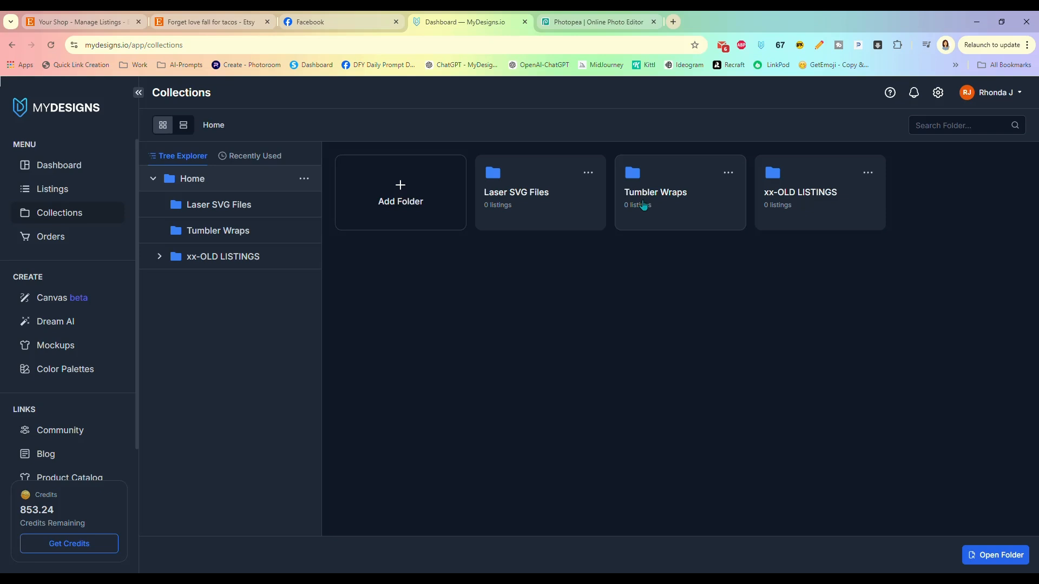
Open the Tumbler Wraps folder's listings and bring up its template for editing.
{"action": "double_click", "coordinate": [670, 217]}
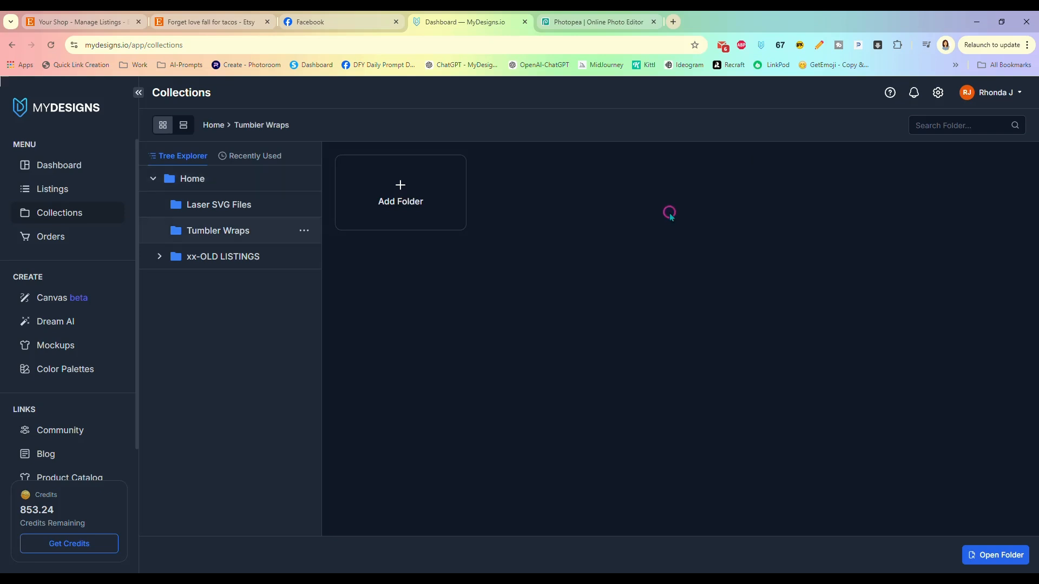
{"action": "left_click", "coordinate": [985, 556]}
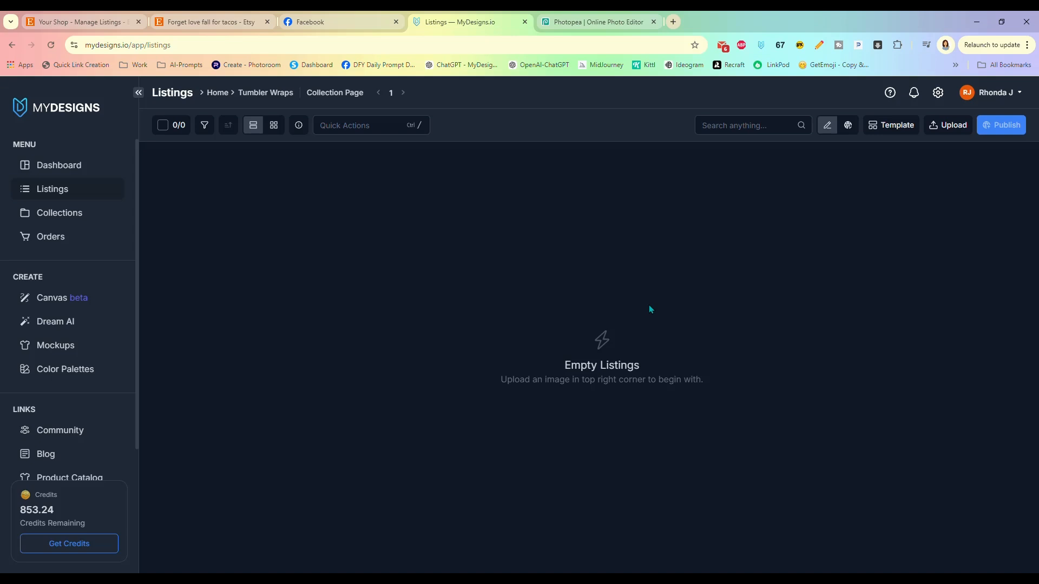
{"action": "left_click", "coordinate": [888, 128]}
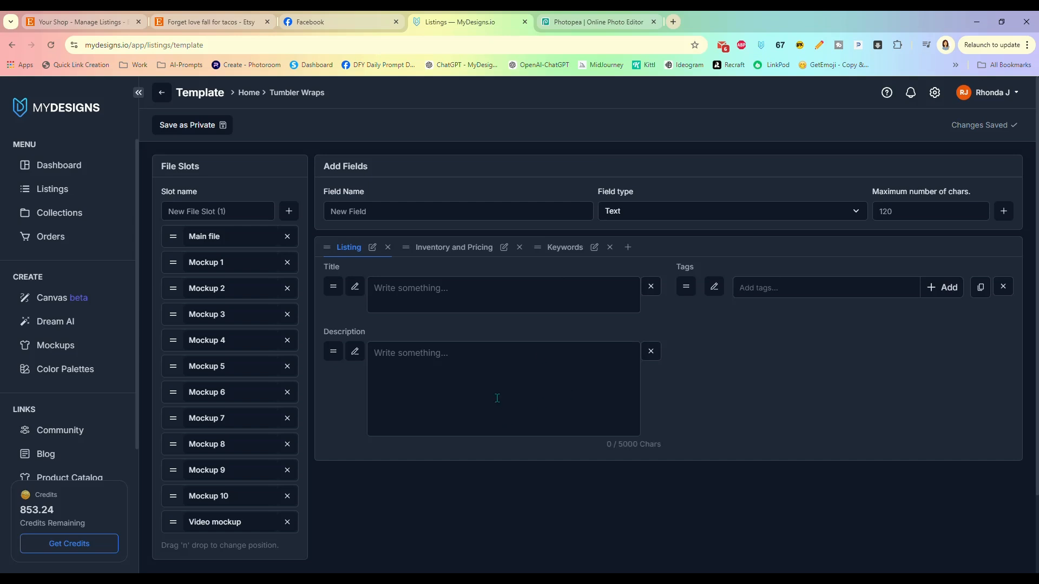
Set the template's listing title to "20oz Tumbler Sublimation Tumbler Wrap".
{"action": "left_click", "coordinate": [447, 291]}
{"action": "left_click", "coordinate": [459, 367]}
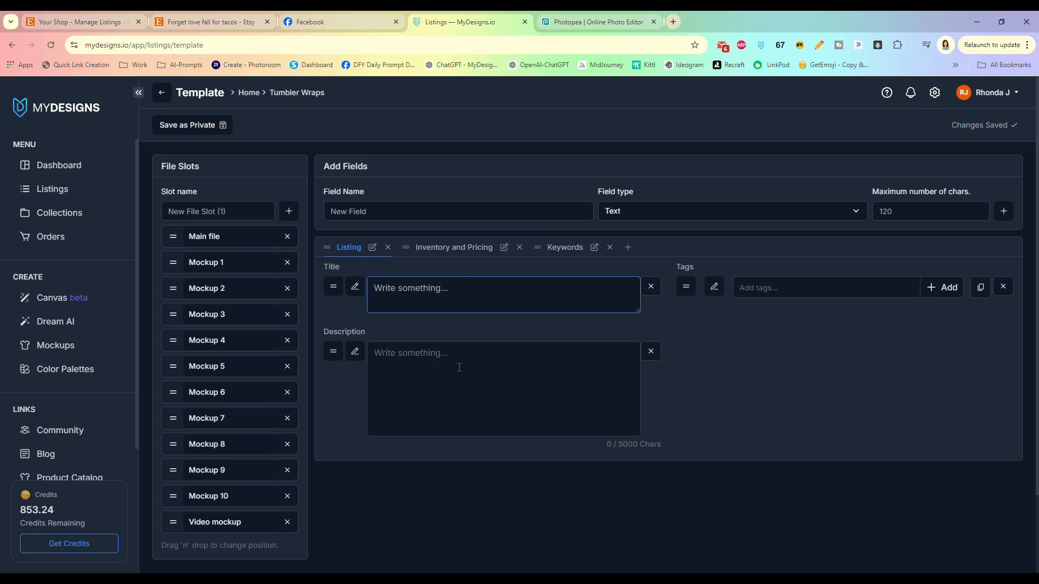
{"action": "left_click", "coordinate": [465, 288]}
{"action": "type", "text": "20oz Tumbler "}
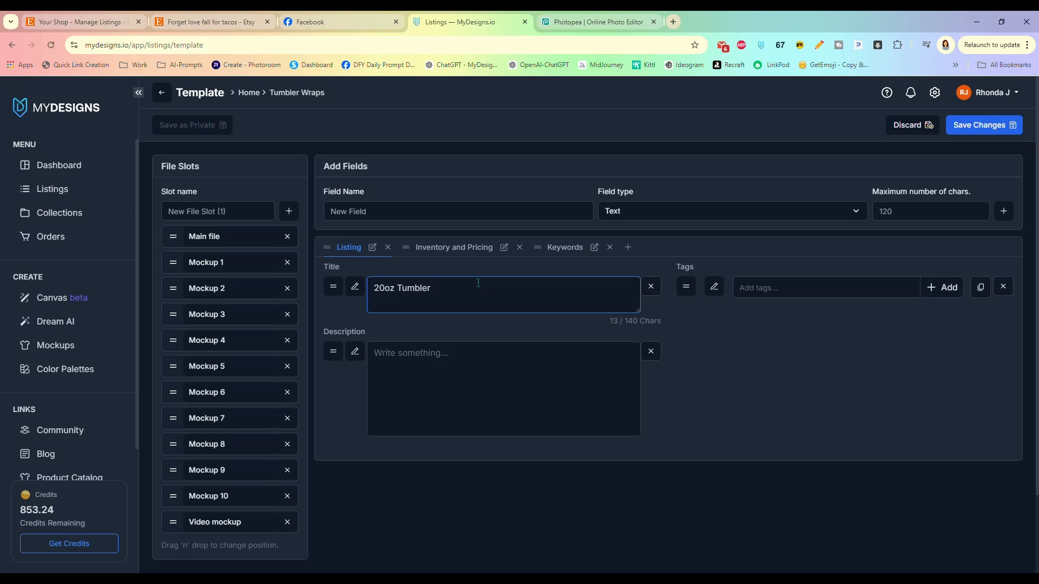
{"action": "type", "text": "Sublimation Tumbler Wrap"}
Fill the description with three lines: "** 300 DPI Transparent PNG", "** Straight & Tapered Designs" and "** 2790x2460 - 9.3"x8.2"".
{"action": "left_click", "coordinate": [463, 352]}
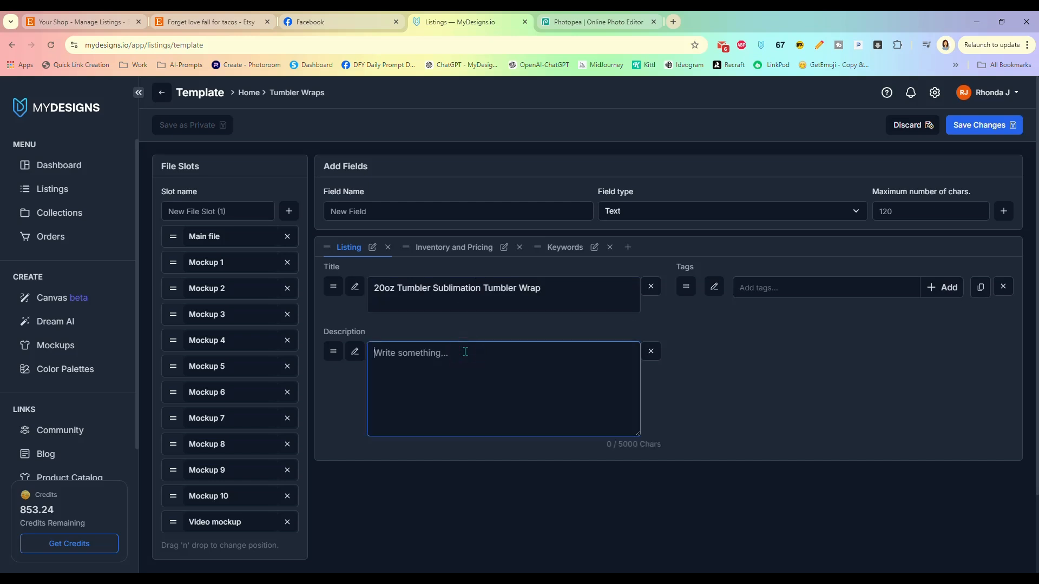
{"action": "type", "text": "#"}
{"action": "key", "text": "BackSpace"}
{"action": "type", "text": "** 300 DPI Transparent PNG ** "}
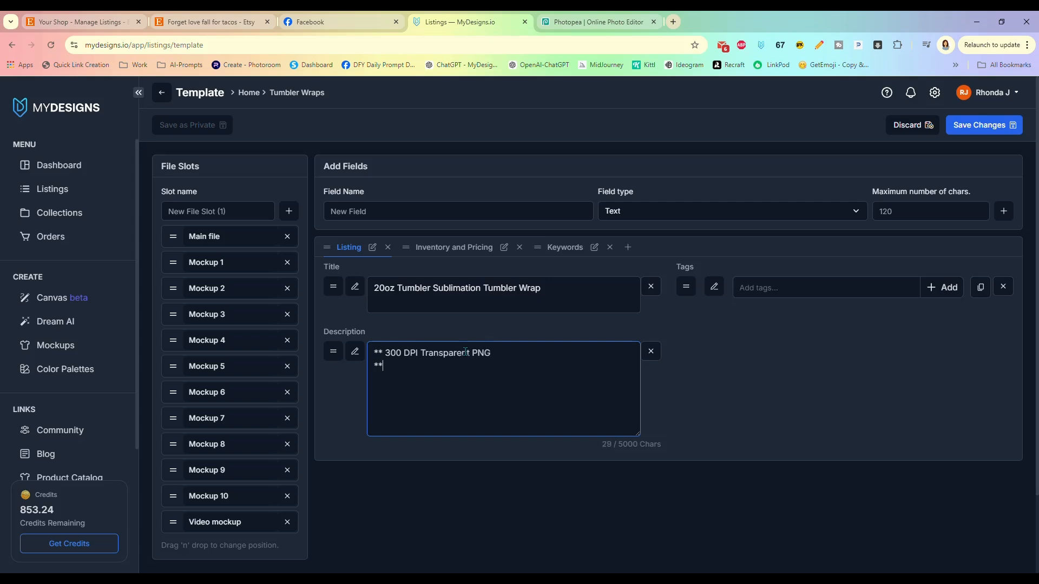
{"action": "type", "text": "Straight & Tapered Designs"}
{"action": "key", "text": "BackSpace"}
{"action": "type", "text": "s ** "}
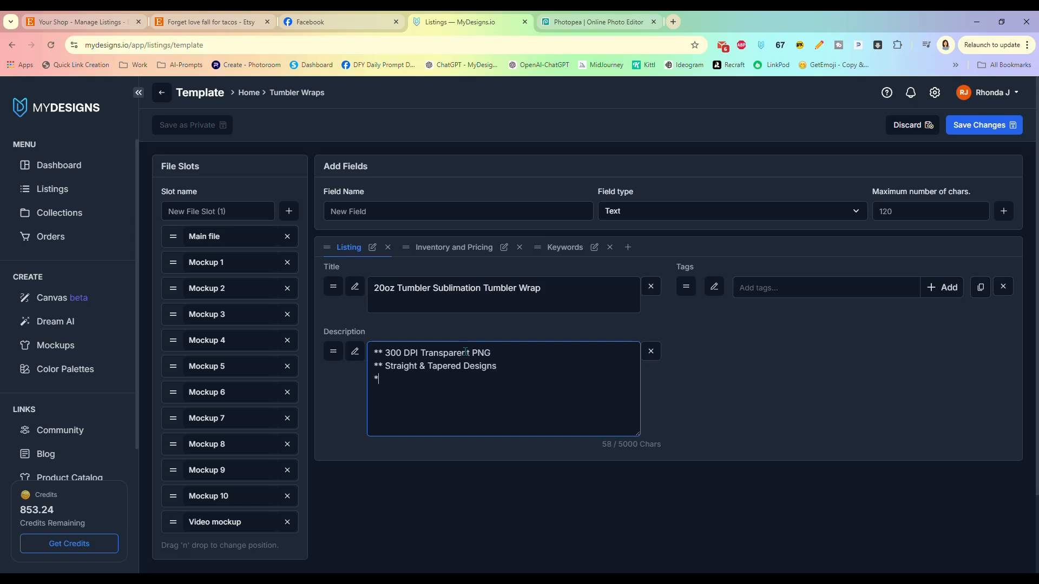
{"action": "type", "text": "2790x2460 9.3\"x8.2\""}
{"action": "left_click", "coordinate": [435, 379]}
{"action": "type", "text": "-"}
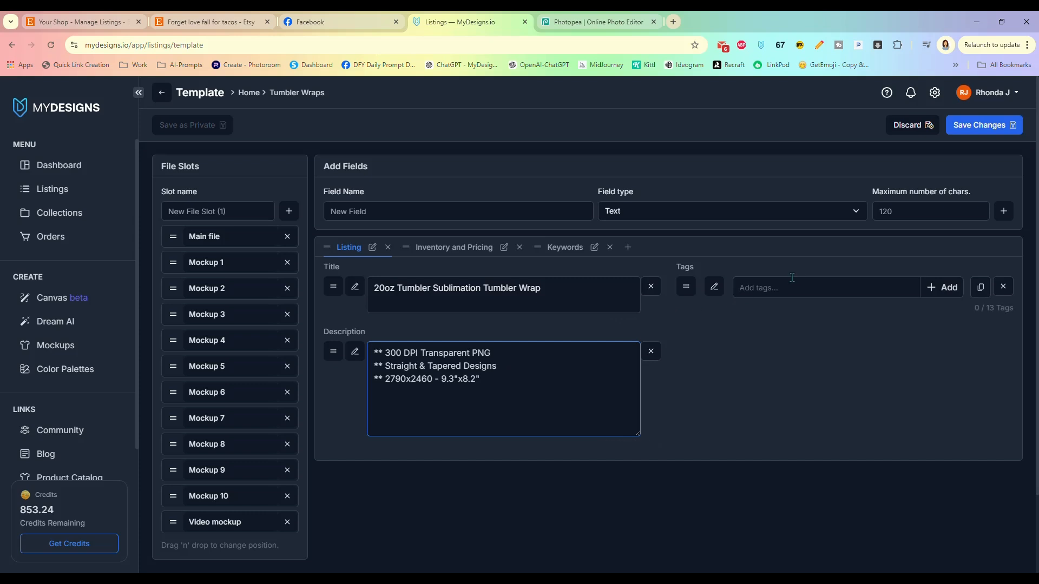
Add the tags "tumbler wrap" and "sublimation design" to the template.
{"action": "left_click", "coordinate": [817, 291]}
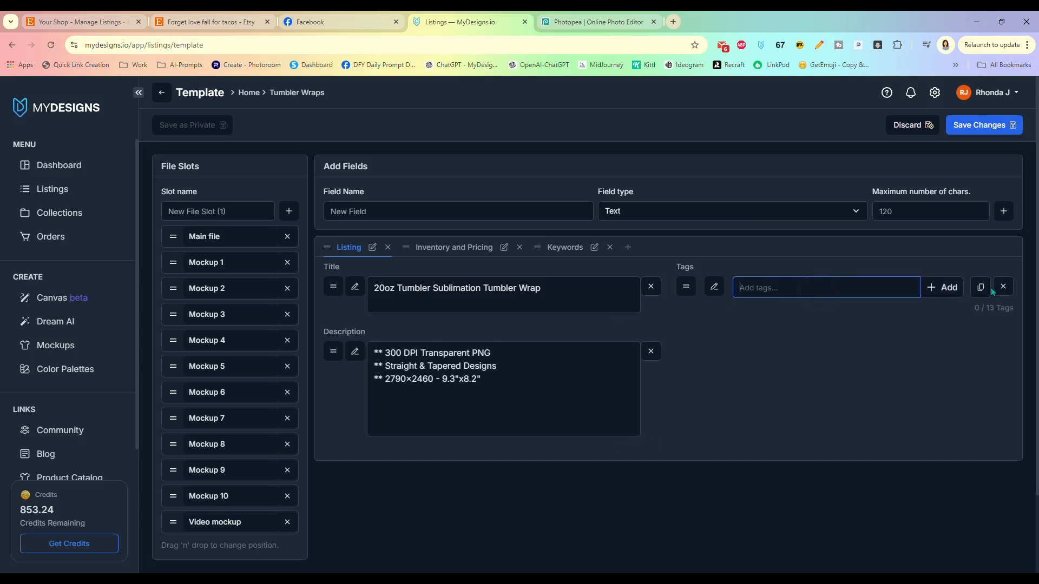
{"action": "left_click", "coordinate": [884, 285]}
{"action": "type", "text": "tumbler wrap"}
{"action": "key", "text": "Return"}
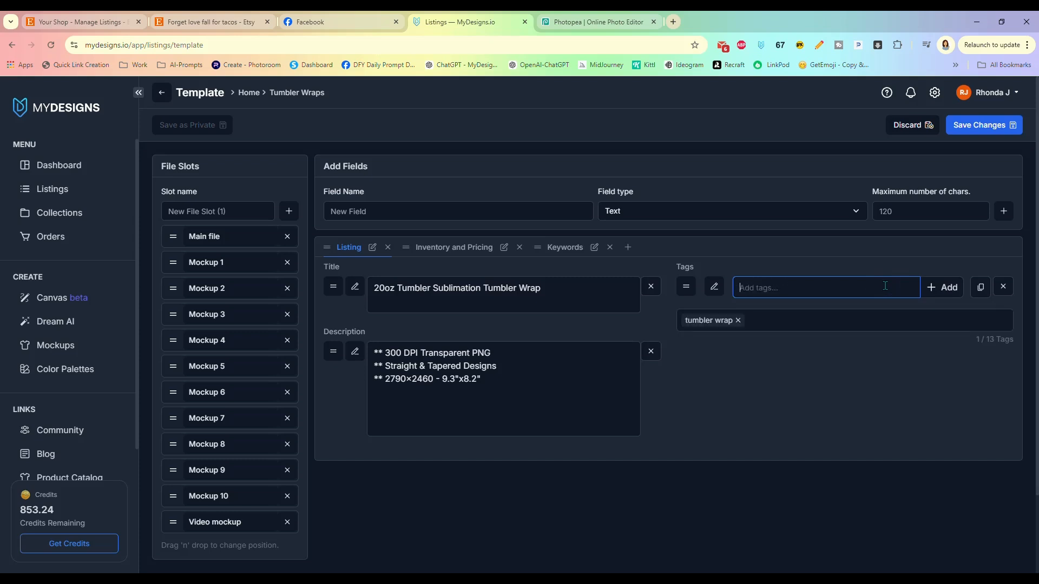
{"action": "type", "text": "sublimation design"}
{"action": "key", "text": "Return"}
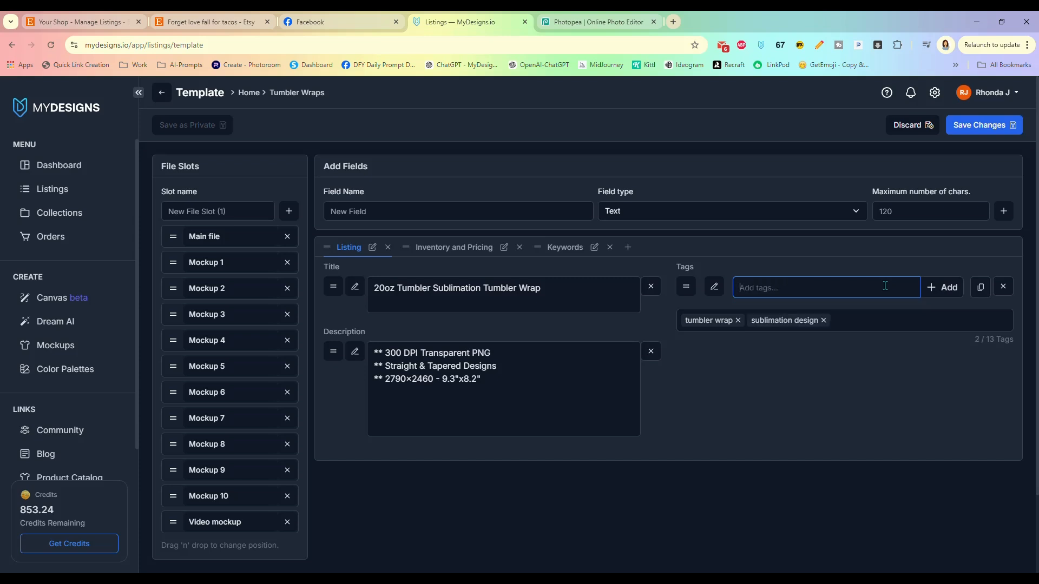
Set the template's price to 3.75 and its quantity to 999.
{"action": "left_click", "coordinate": [451, 249]}
{"action": "left_click", "coordinate": [447, 287]}
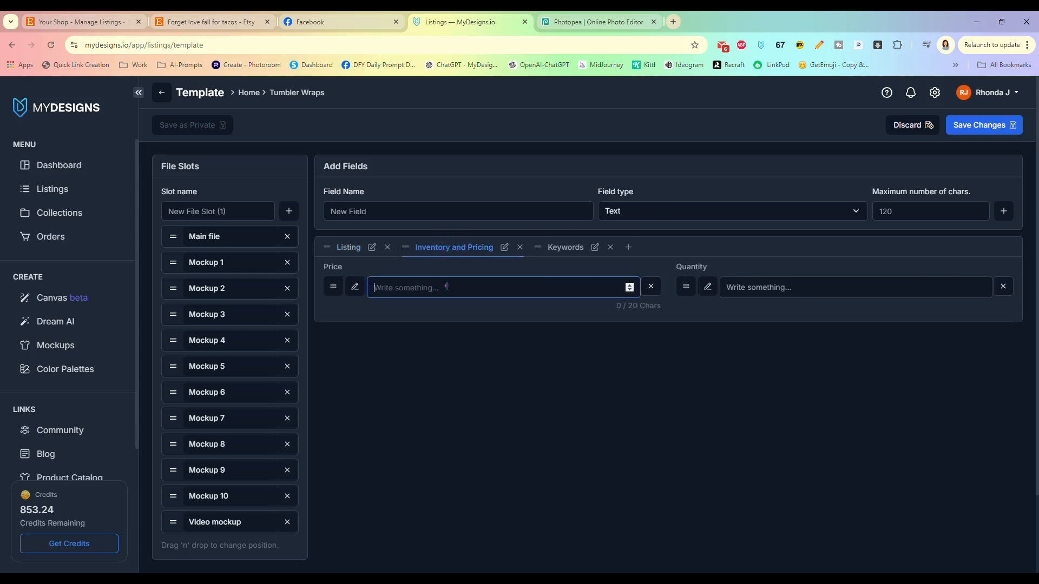
{"action": "type", "text": "3.75"}
{"action": "left_click", "coordinate": [793, 291]}
{"action": "type", "text": "999"}
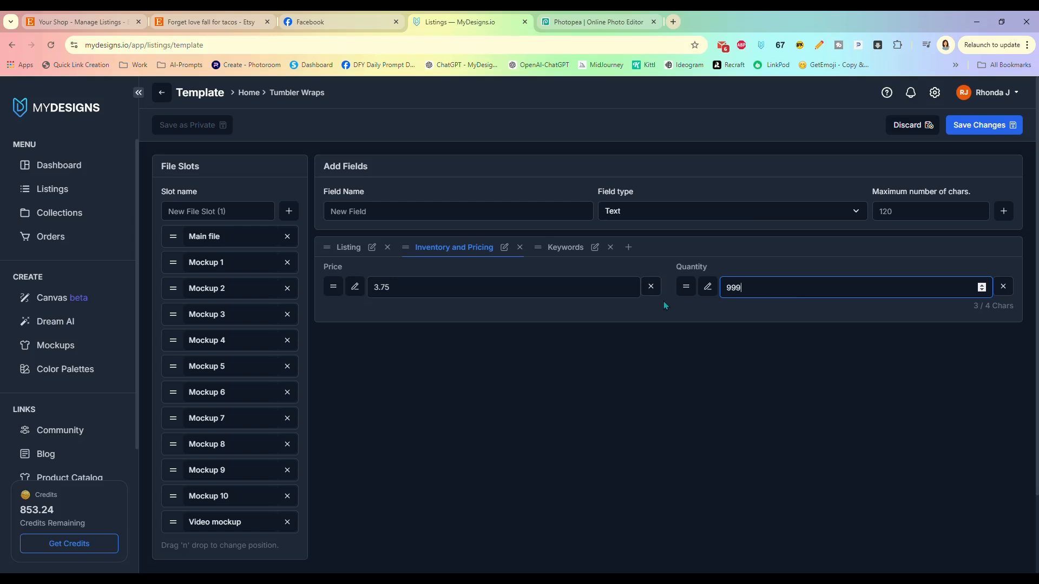
Set the primary keyword to "20oz Sublimation Tumbler Wrap" and the secondary keyword to "300 DPI Transparent PNG", and return to the listing fields.
{"action": "left_click", "coordinate": [561, 250]}
{"action": "left_click", "coordinate": [507, 284]}
{"action": "type", "text": "oz Sublim"}
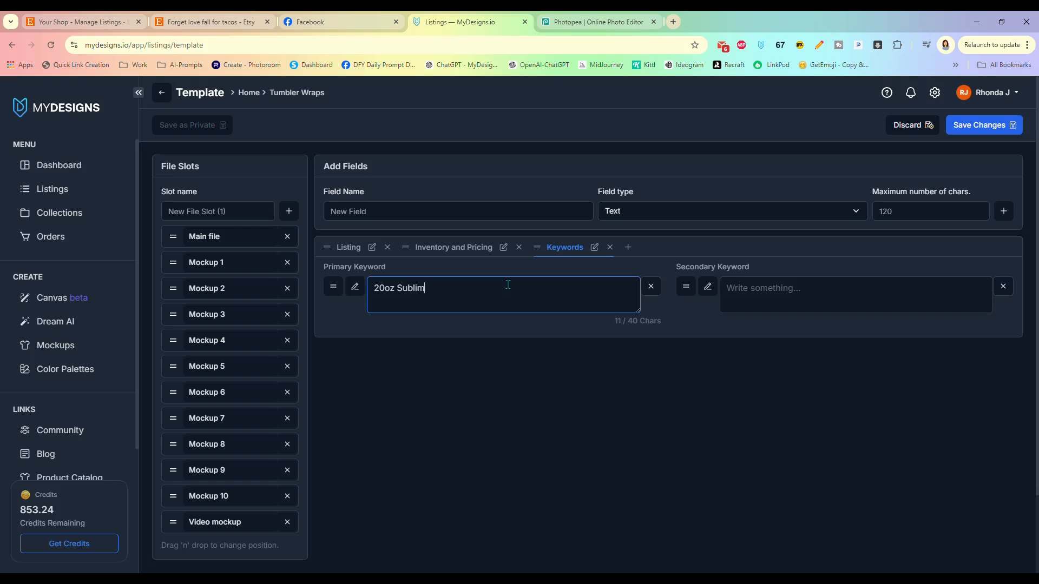
{"action": "type", "text": "ation Tumbler Wrap"}
{"action": "left_click", "coordinate": [742, 288]}
{"action": "type", "text": "300 DPI Subli"}
{"action": "key", "text": "BackSpace"}
{"action": "key", "text": "BackSpace"}
{"action": "type", "text": "Transparent PNG"}
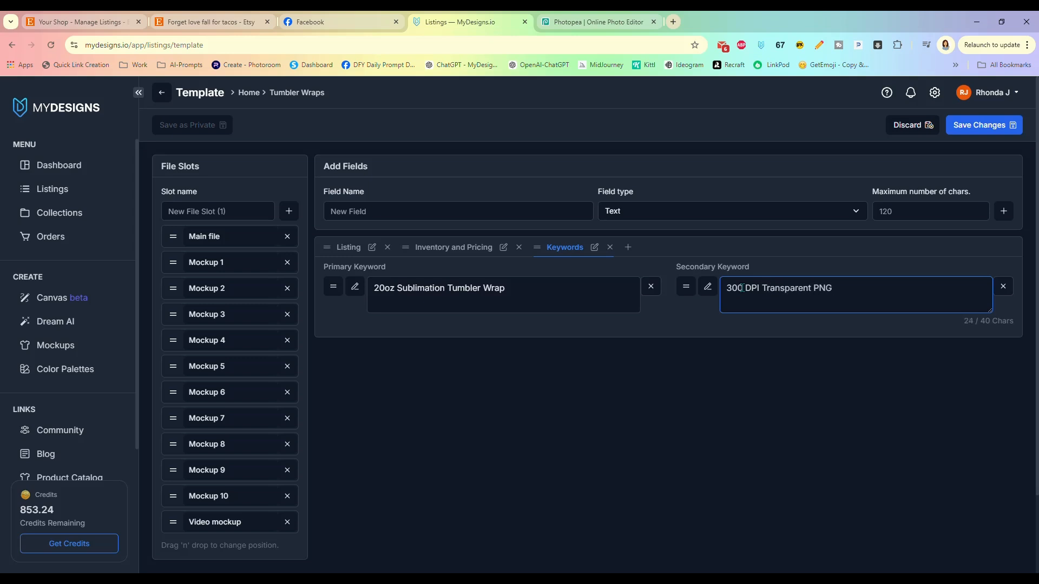
{"action": "left_click", "coordinate": [459, 247]}
{"action": "left_click", "coordinate": [345, 247]}
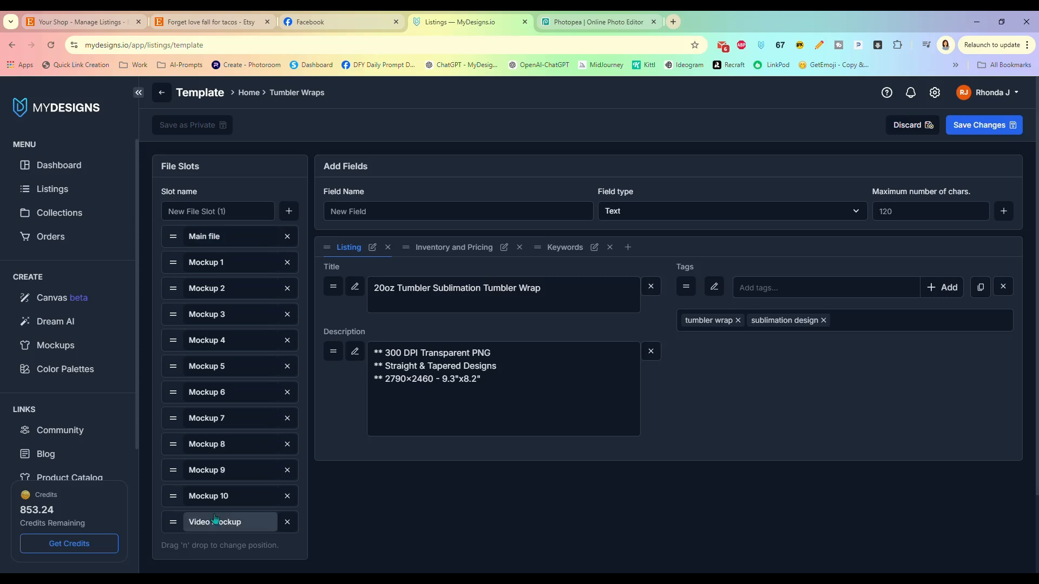
Rename the Main file slot as Straight Design.
{"action": "left_click", "coordinate": [204, 237]}
{"action": "left_click_drag", "start_coordinate": [438, 157], "coordinate": [389, 160]}
{"action": "type", "text": "St"}
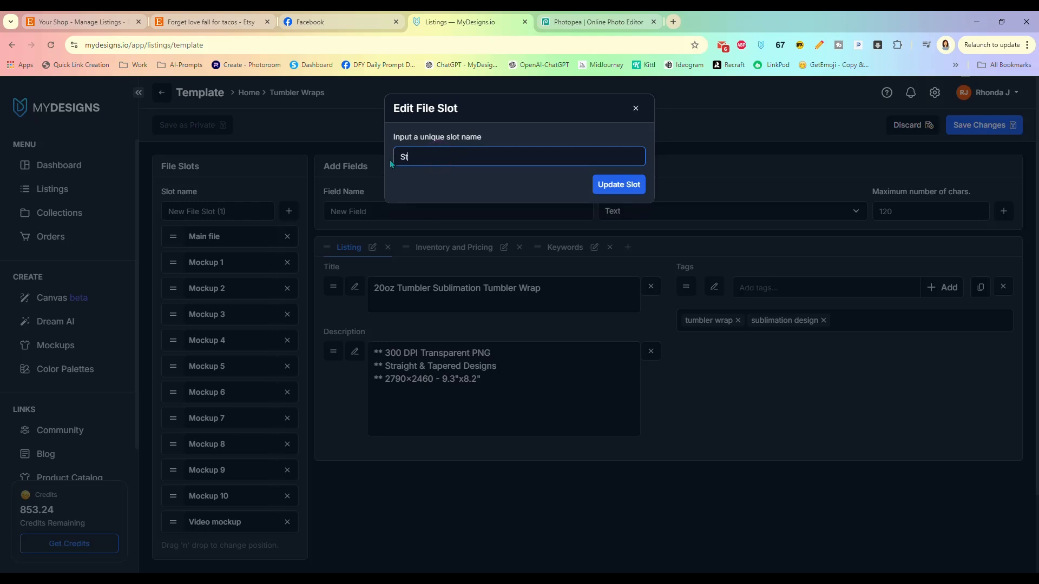
{"action": "type", "text": "raight Design"}
{"action": "left_click", "coordinate": [601, 184]}
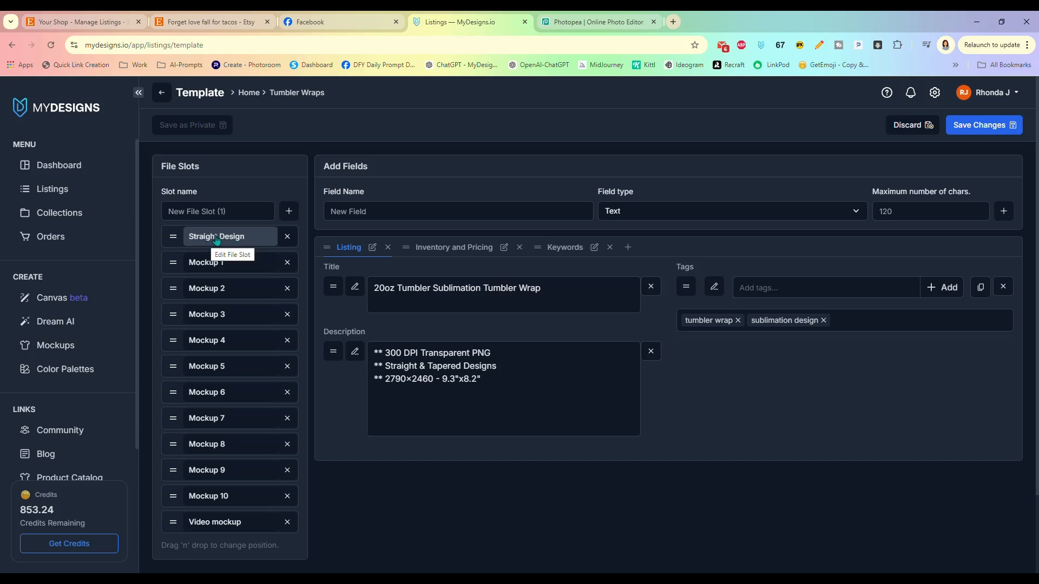
Rename the Mockup 10 file slot as Tapered Design and move it directly below Straight Design.
{"action": "left_click", "coordinate": [213, 499]}
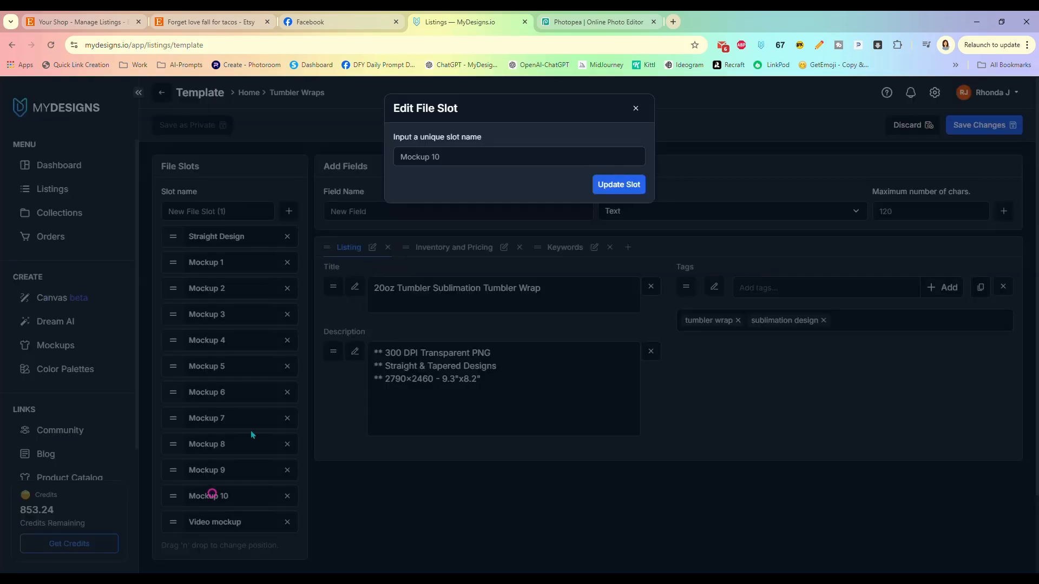
{"action": "triple_click", "coordinate": [447, 158]}
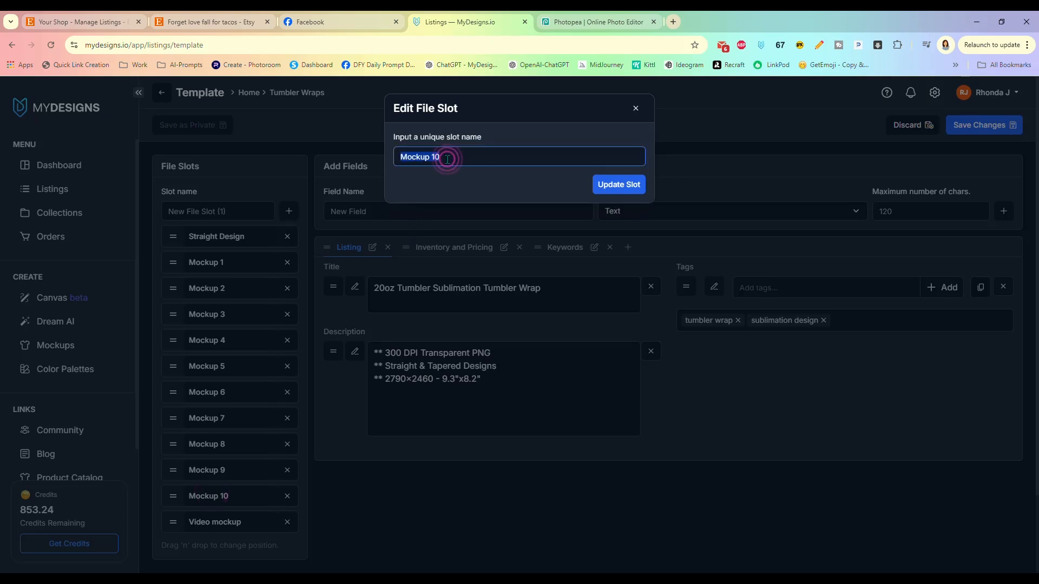
{"action": "type", "text": "Tapered Design"}
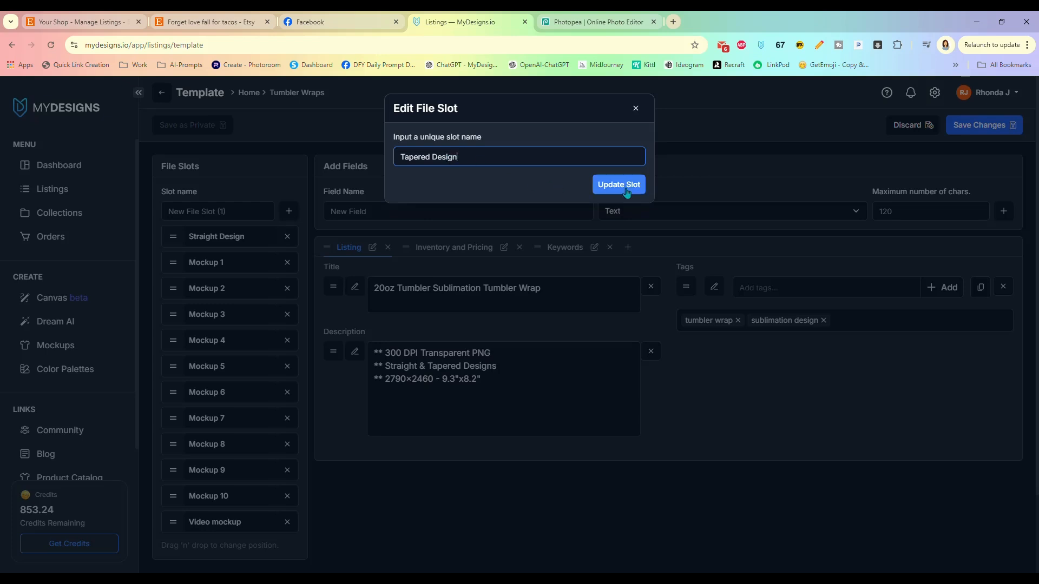
{"action": "left_click", "coordinate": [617, 184]}
{"action": "left_click_drag", "start_coordinate": [174, 495], "coordinate": [203, 264]}
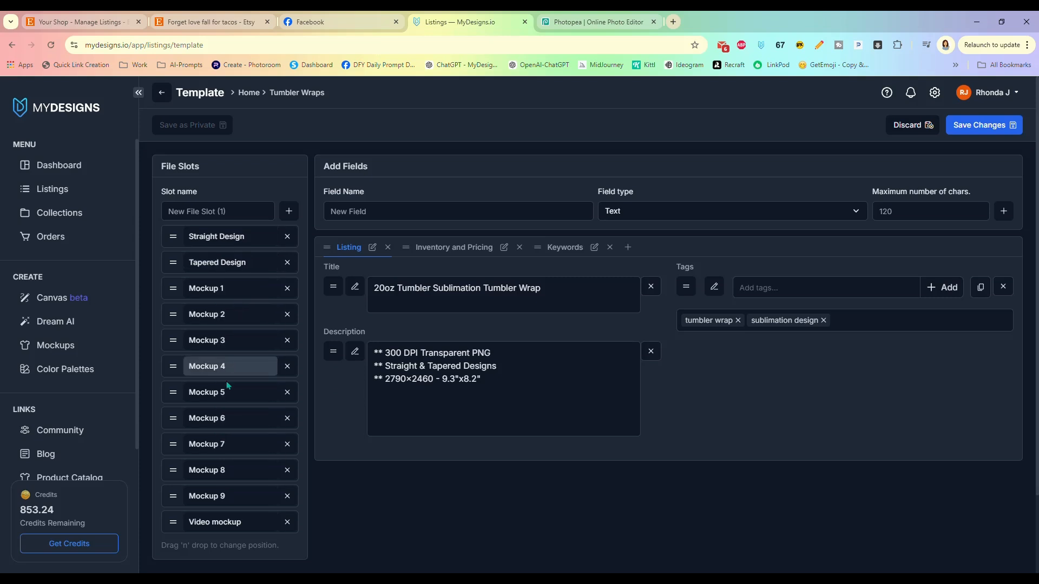
Delete the Mockup 6, 7, 8 and 9 file slots and save the changes with the option to update the template only.
{"action": "left_click", "coordinate": [288, 422]}
{"action": "left_click", "coordinate": [536, 204]}
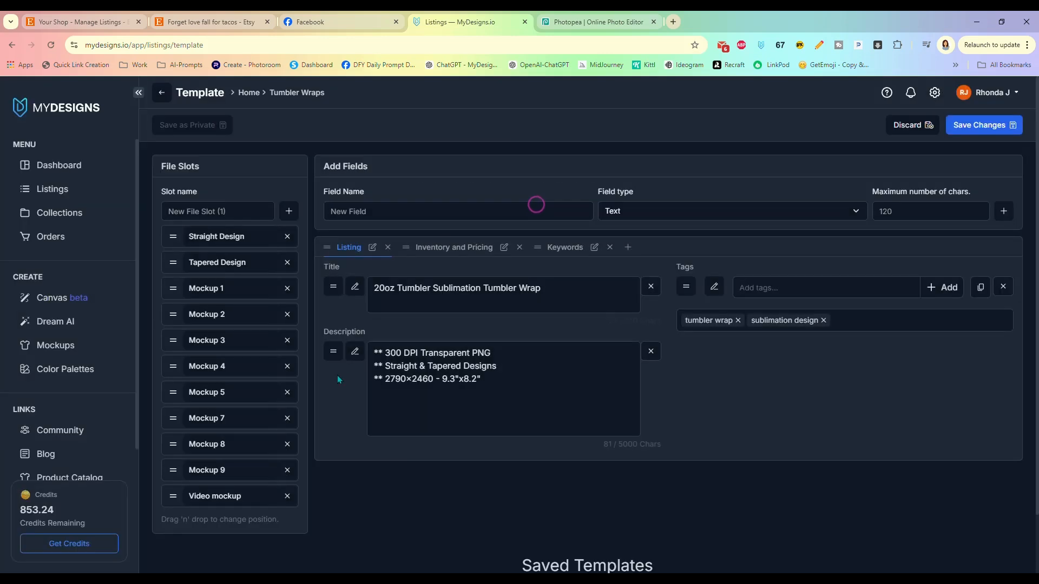
{"action": "left_click", "coordinate": [287, 418]}
{"action": "left_click", "coordinate": [536, 200]}
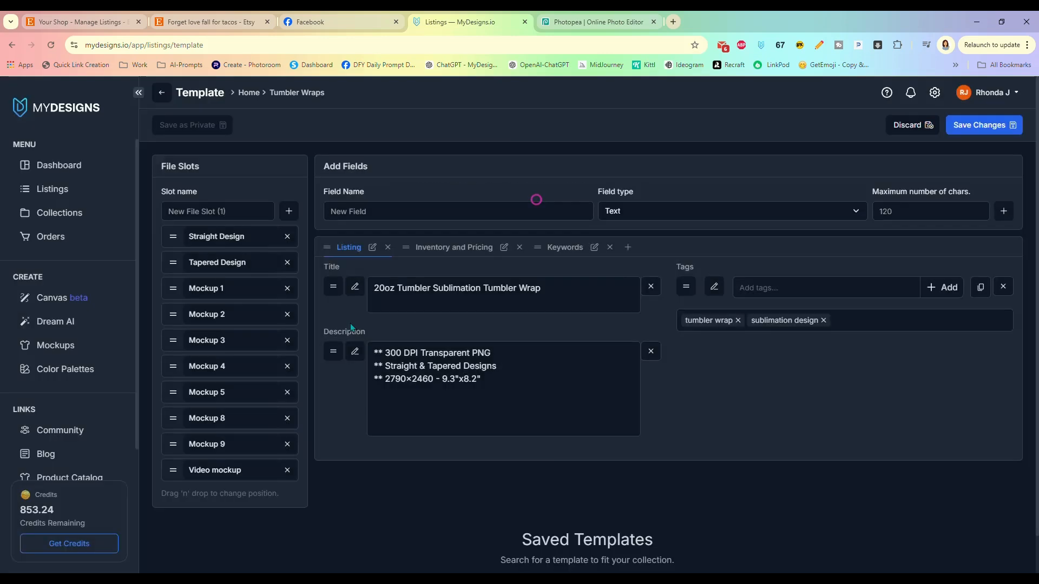
{"action": "left_click", "coordinate": [287, 419]}
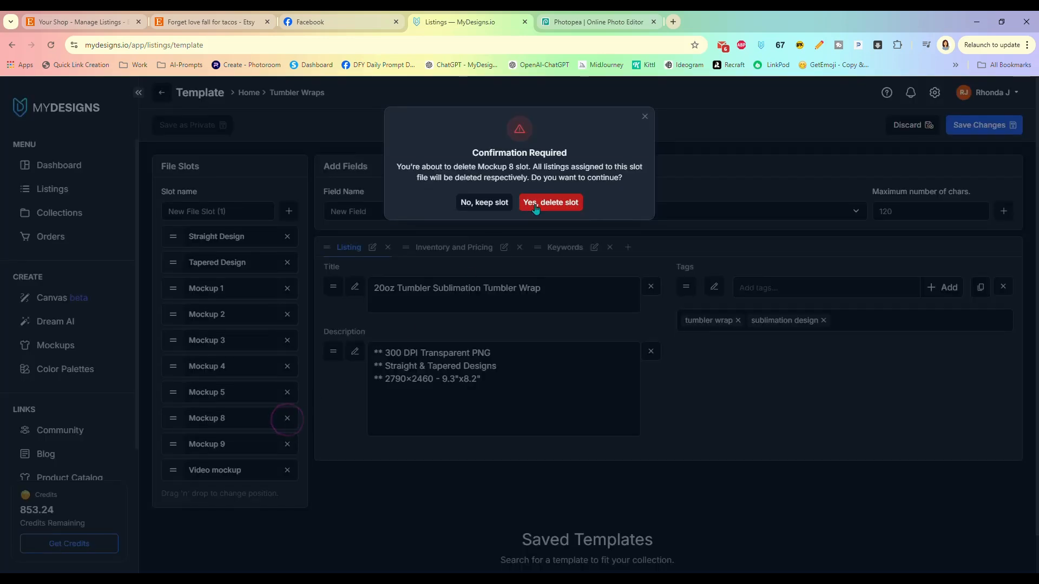
{"action": "left_click", "coordinate": [535, 204]}
{"action": "left_click", "coordinate": [287, 418]}
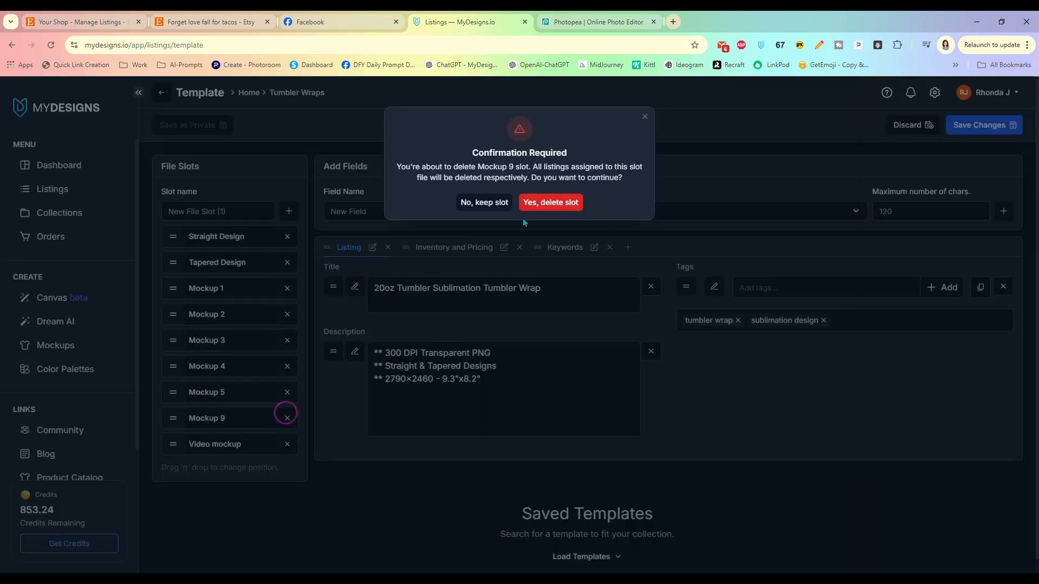
{"action": "left_click", "coordinate": [544, 205]}
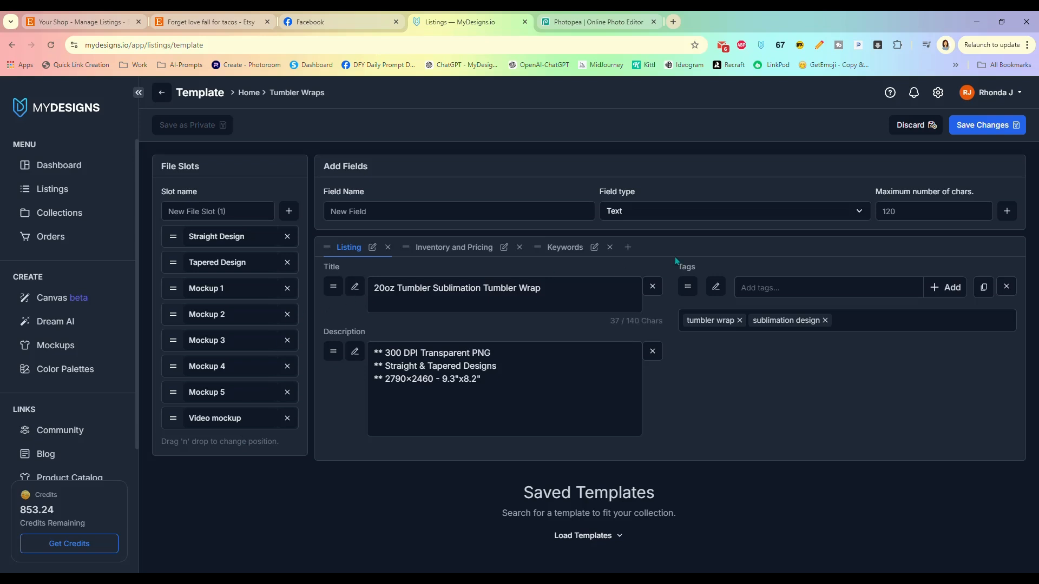
{"action": "left_click", "coordinate": [979, 126]}
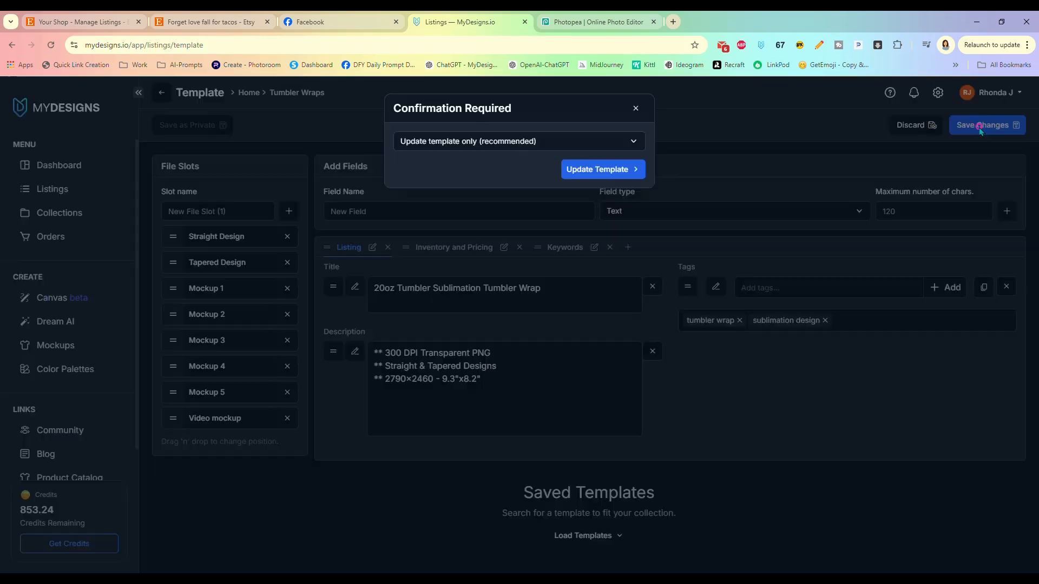
{"action": "left_click", "coordinate": [595, 171]}
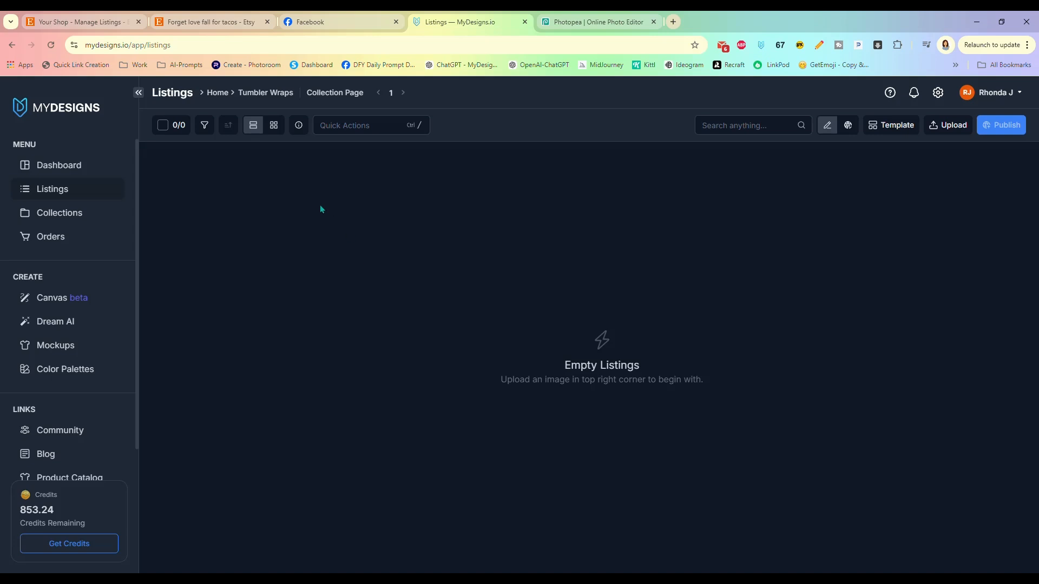
Add a folder named "Clipart Bundles" under Home in the collections, using the Default Template.
{"action": "left_click", "coordinate": [217, 92]}
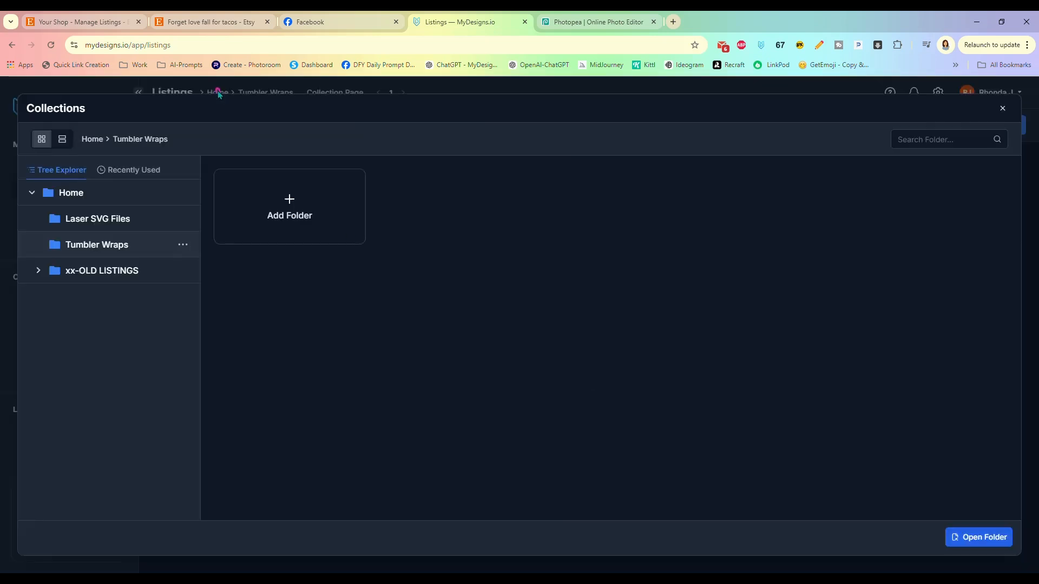
{"action": "left_click", "coordinate": [79, 193]}
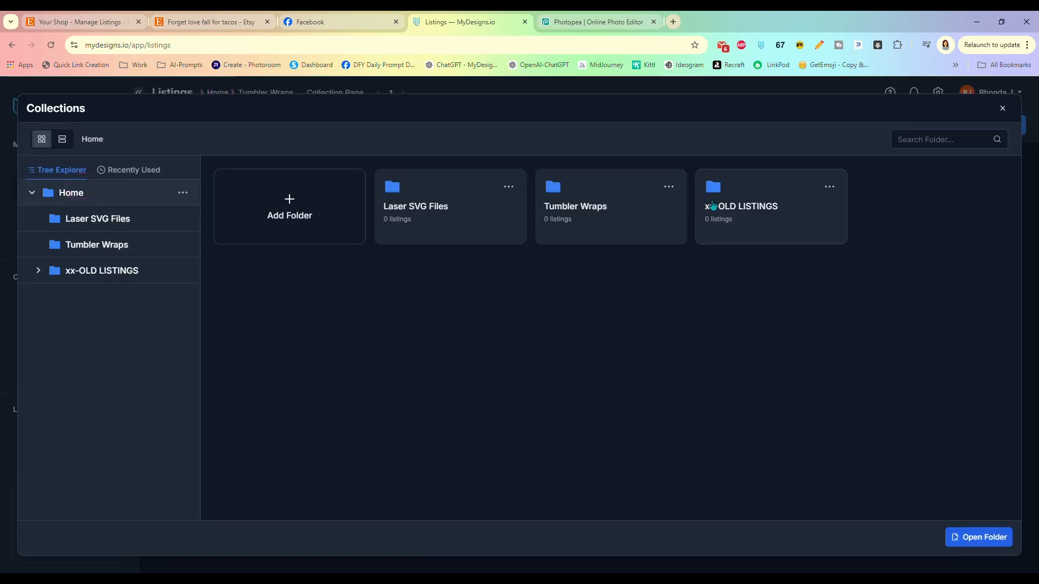
{"action": "left_click", "coordinate": [287, 216]}
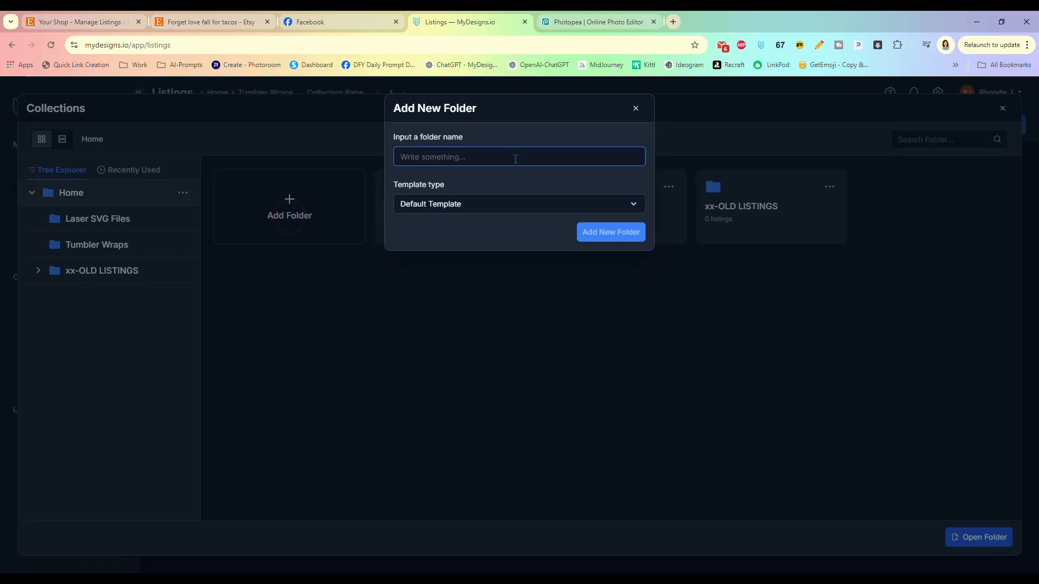
{"action": "type", "text": "Clipart Bundles"}
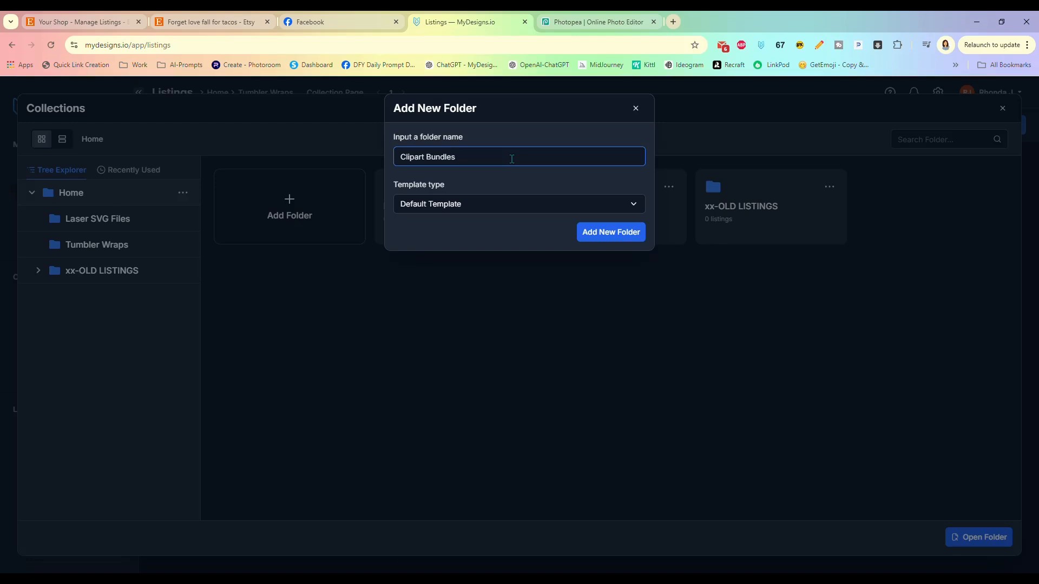
{"action": "left_click", "coordinate": [600, 237]}
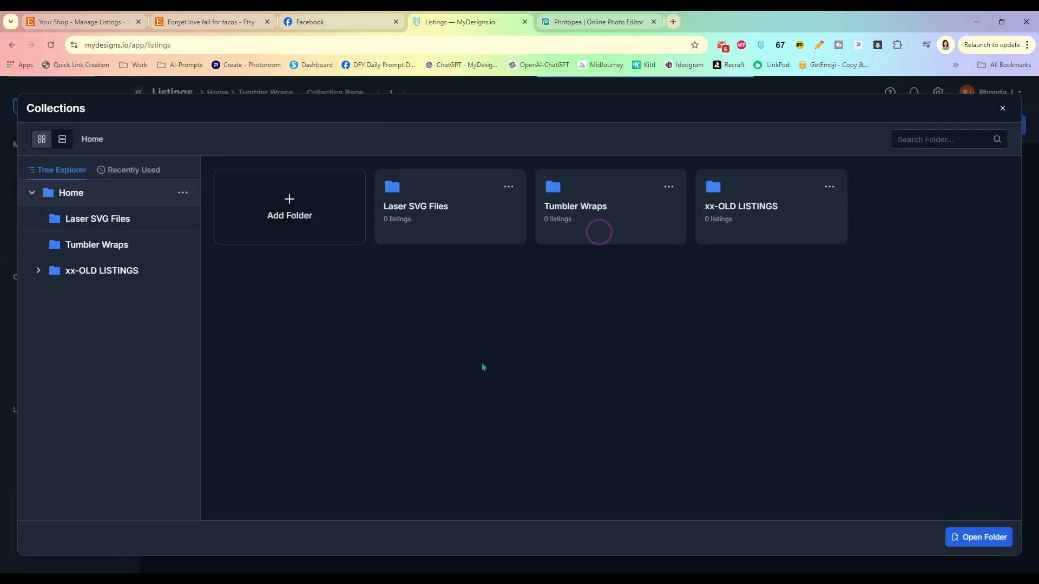
Open the Clipart Bundles collection and go to its listing template.
{"action": "double_click", "coordinate": [451, 221]}
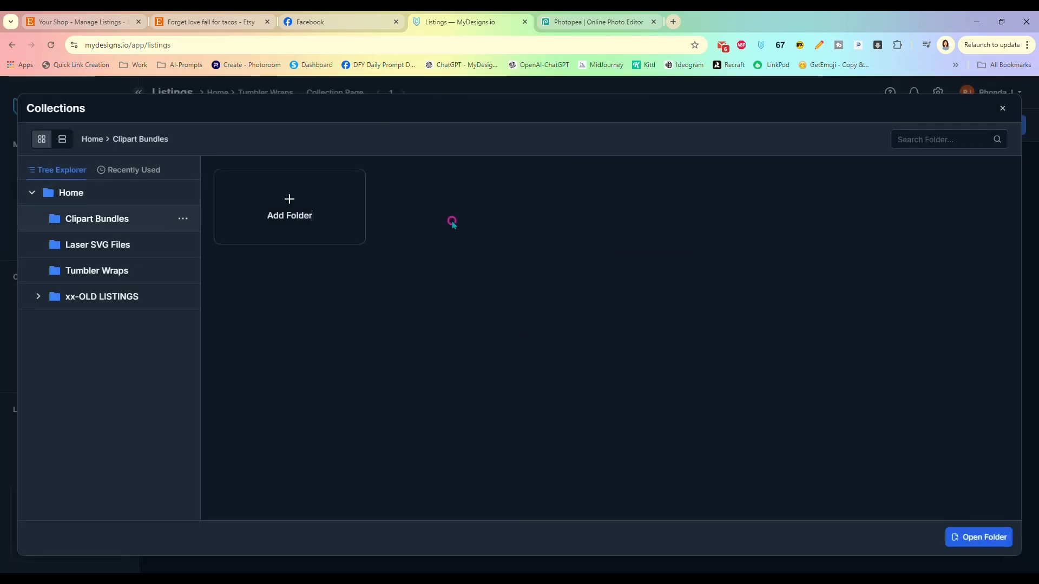
{"action": "left_click", "coordinate": [976, 538]}
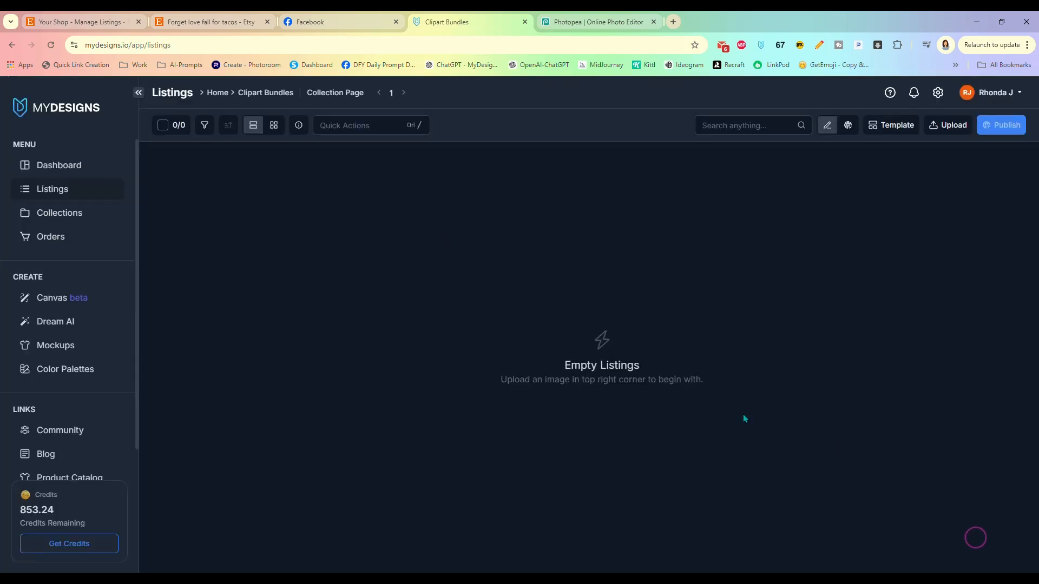
{"action": "left_click", "coordinate": [887, 130]}
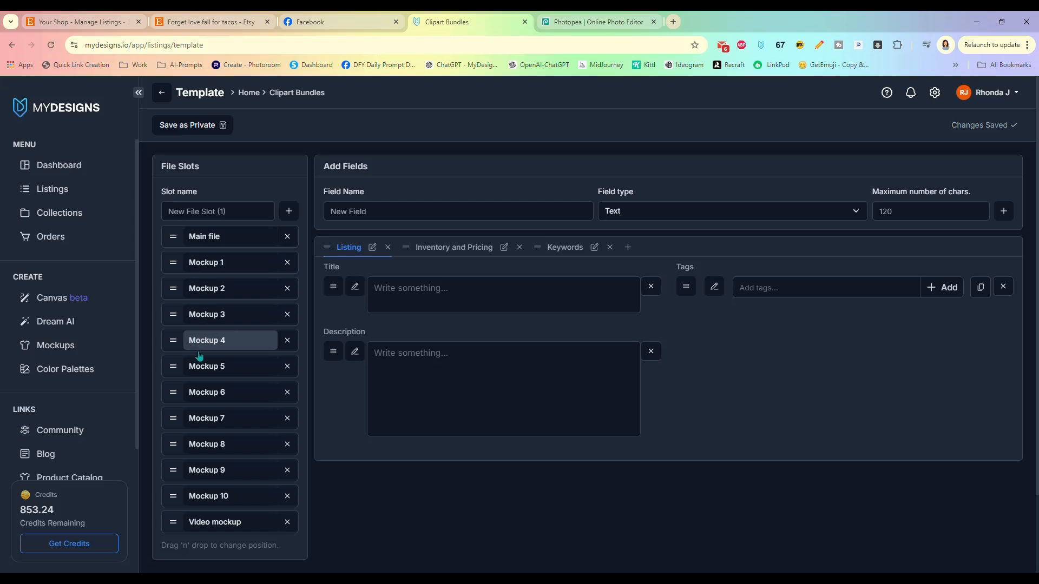
Rename the Mockup 1 file slot as File 2 and the Mockup 2 file slot as File 3.
{"action": "left_click", "coordinate": [211, 263]}
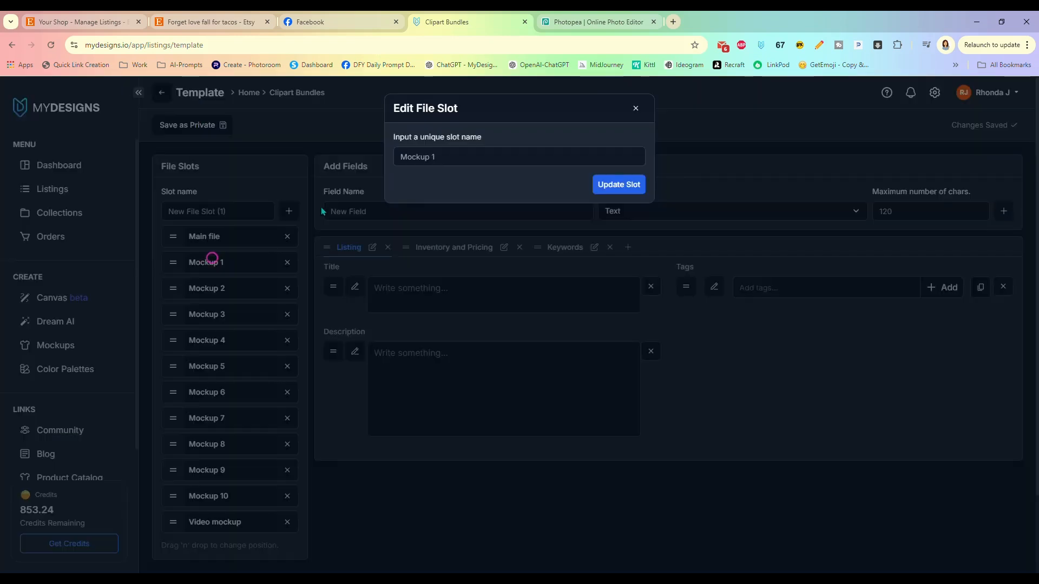
{"action": "triple_click", "coordinate": [439, 157]}
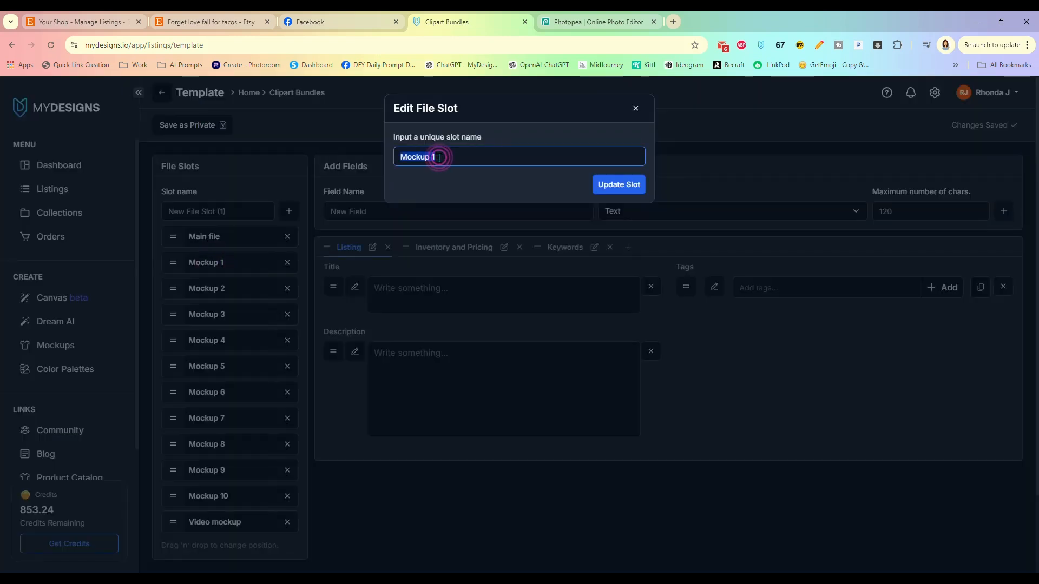
{"action": "type", "text": "File 2"}
{"action": "left_click", "coordinate": [616, 184]}
{"action": "left_click", "coordinate": [210, 291]}
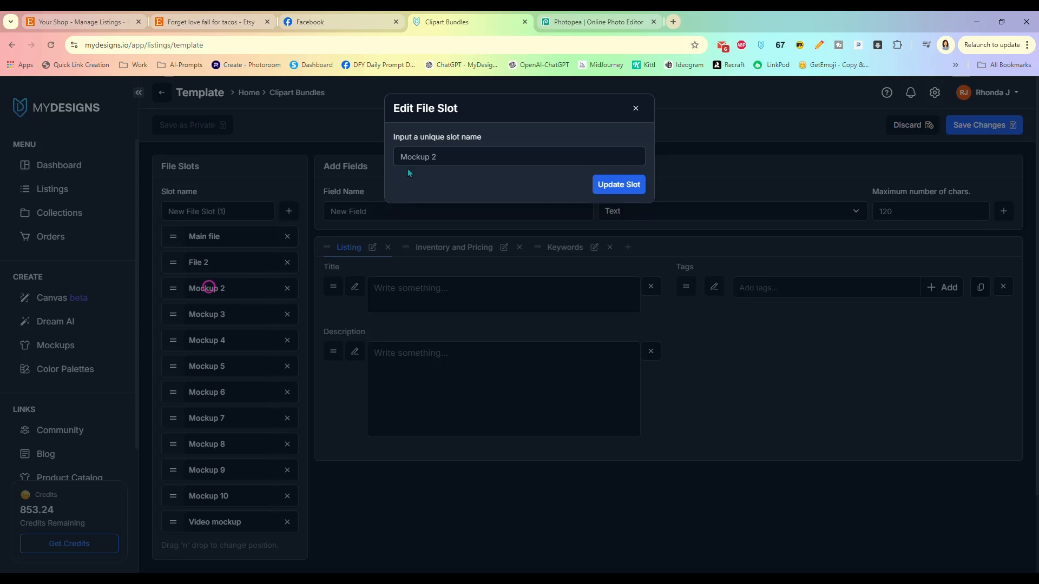
{"action": "left_click", "coordinate": [409, 156]}
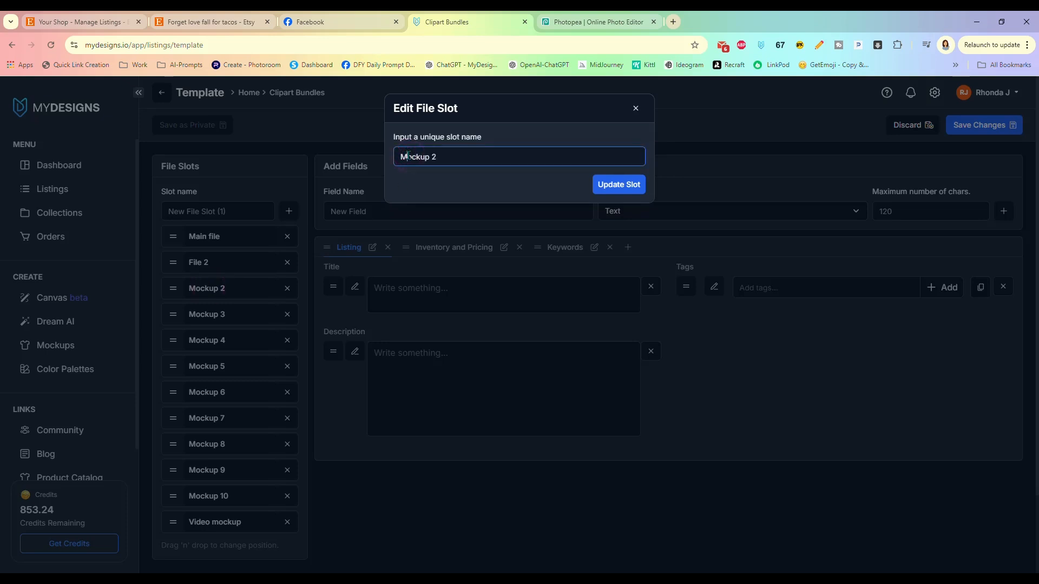
{"action": "triple_click", "coordinate": [439, 157]}
{"action": "type", "text": "Cile 3"}
{"action": "double_click", "coordinate": [405, 159]}
{"action": "left_click", "coordinate": [601, 183]}
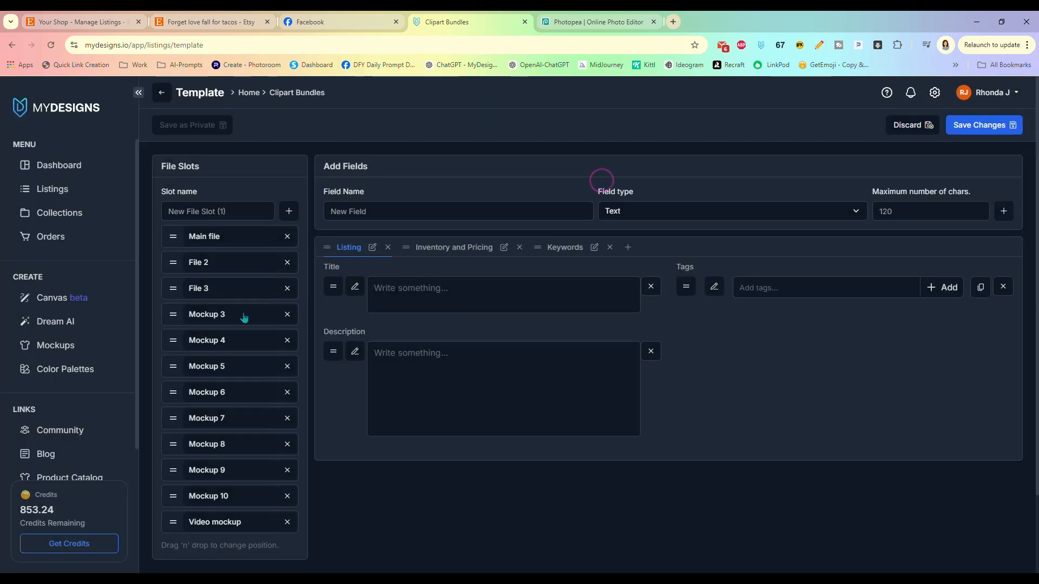
Rename the Mockup 3 file slot as File 4 and the Mockup 4 file slot as File 5.
{"action": "left_click", "coordinate": [211, 314]}
{"action": "left_click_drag", "start_coordinate": [444, 155], "coordinate": [389, 158]}
{"action": "type", "text": "File 4"}
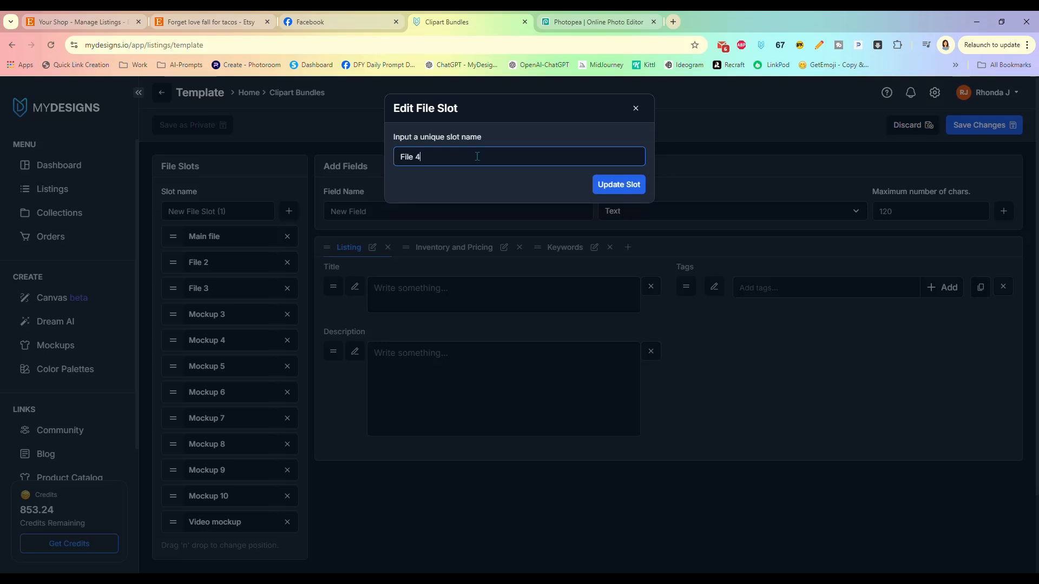
{"action": "left_click", "coordinate": [593, 181]}
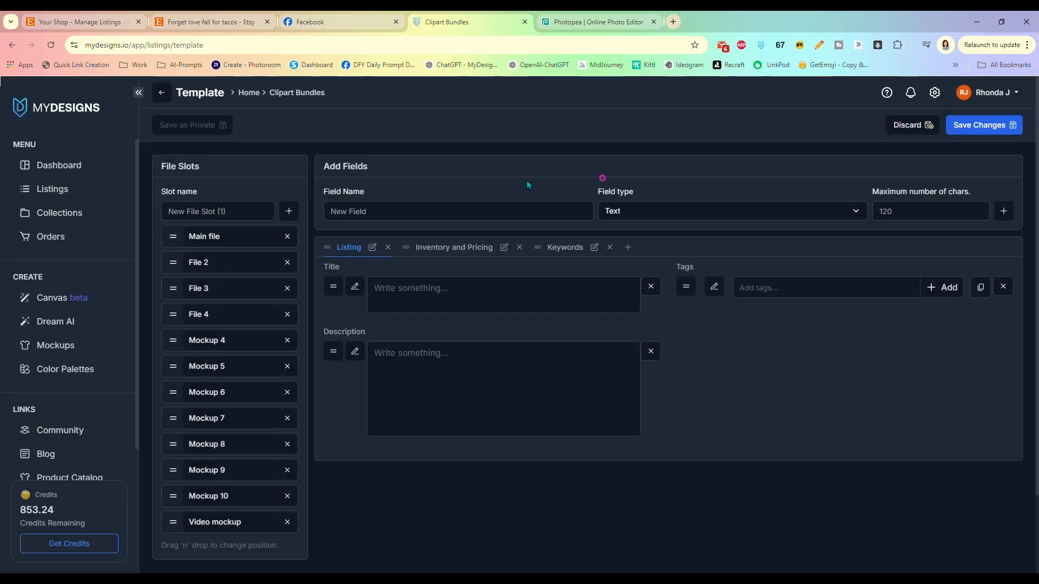
{"action": "left_click", "coordinate": [202, 340]}
{"action": "triple_click", "coordinate": [443, 156]}
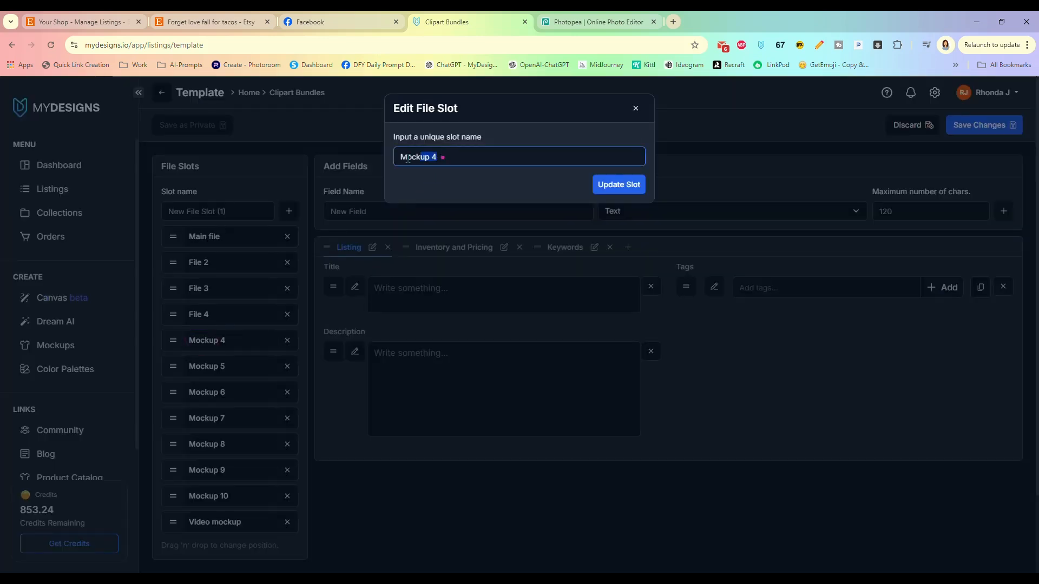
{"action": "type", "text": "File 5"}
{"action": "left_click", "coordinate": [626, 177]}
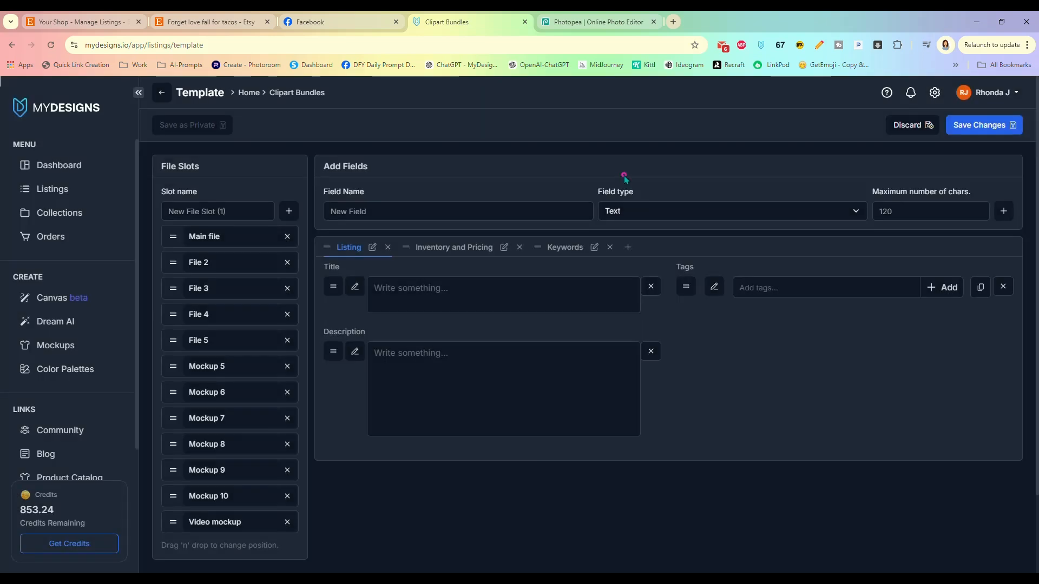
Rename the file slots Mockup 5 through Mockup 9, in order, as File 6 through File 10.
{"action": "left_click", "coordinate": [216, 370]}
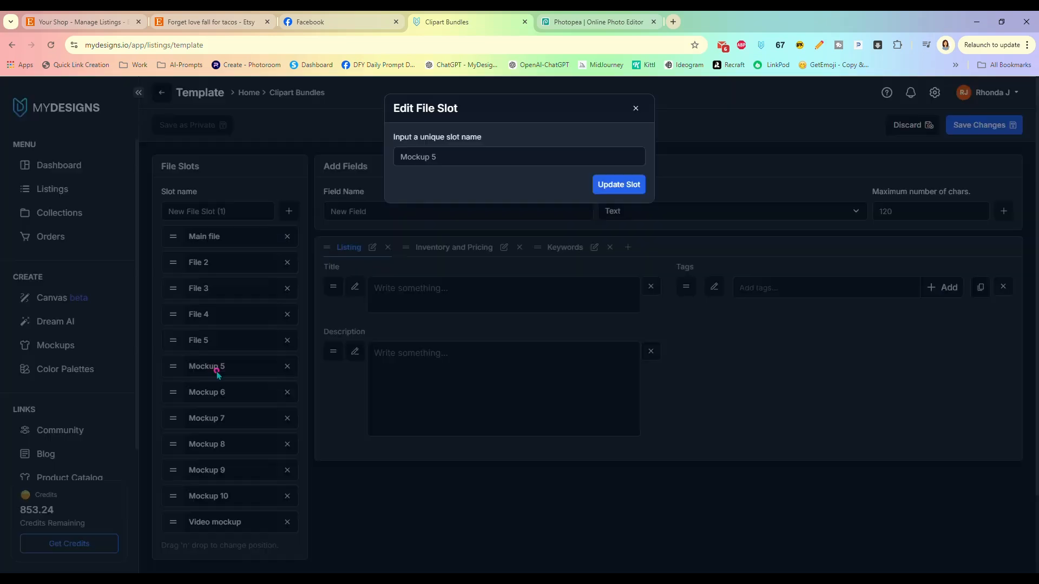
{"action": "triple_click", "coordinate": [447, 157]}
{"action": "type", "text": "File "}
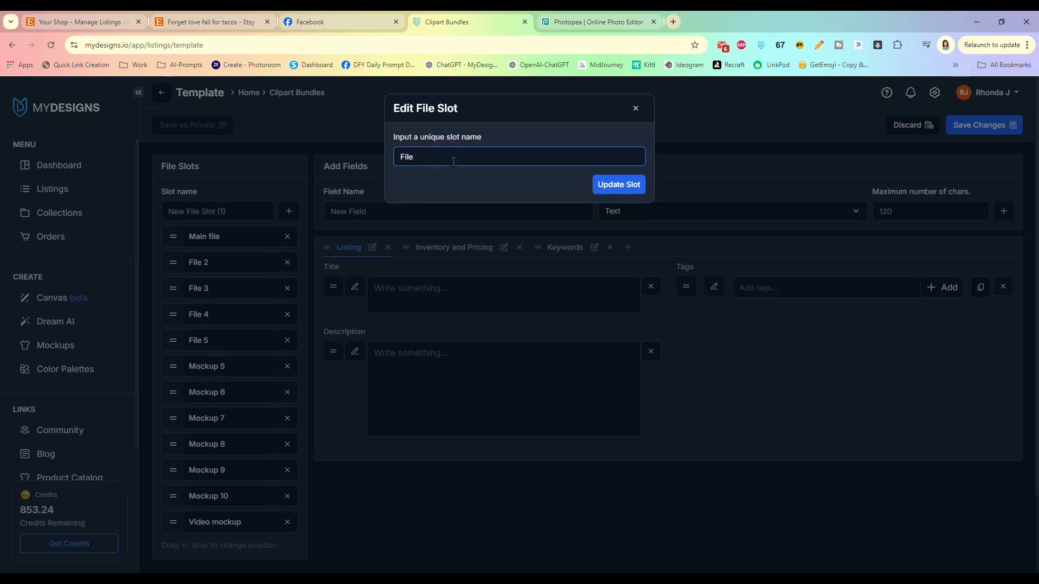
{"action": "type", "text": "6"}
{"action": "left_click", "coordinate": [612, 181]}
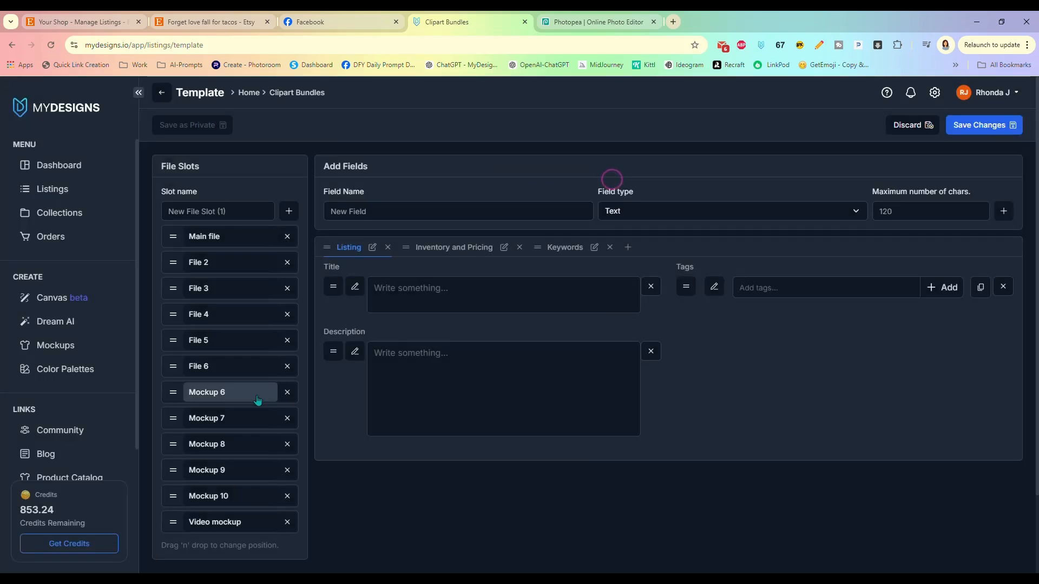
{"action": "left_click", "coordinate": [231, 394]}
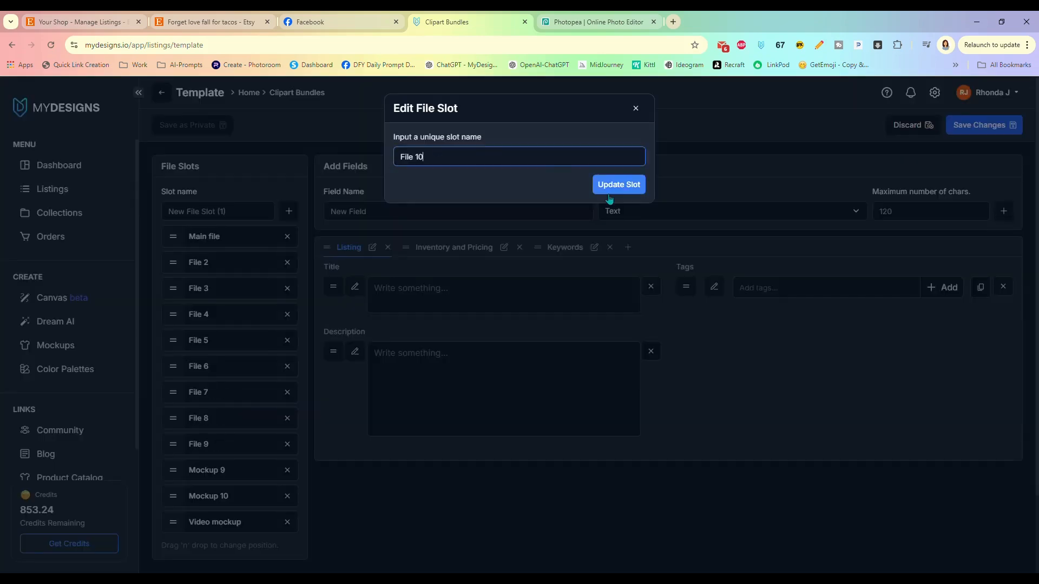
{"action": "left_click", "coordinate": [618, 193]}
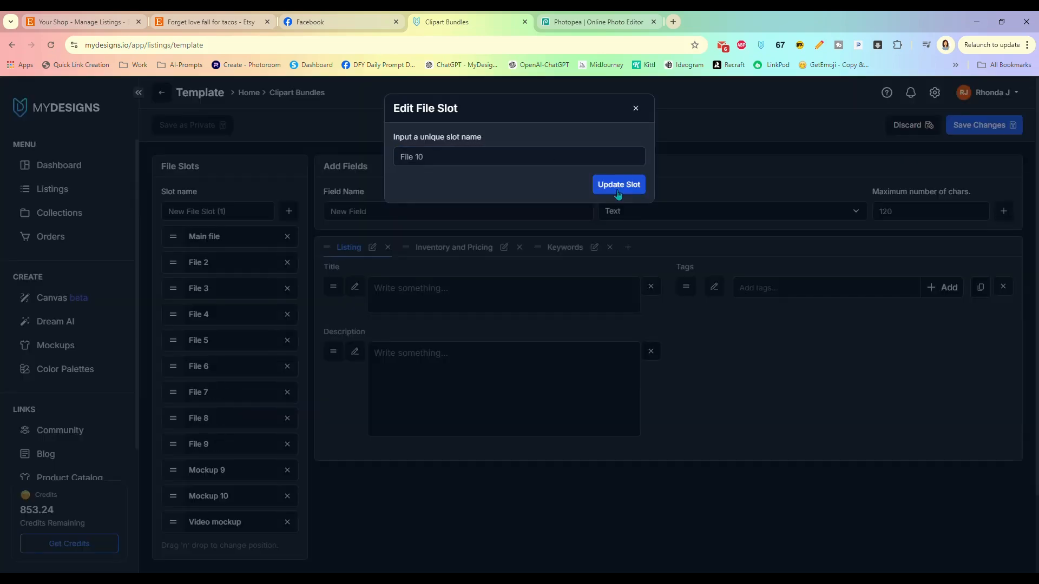
{"action": "left_click", "coordinate": [619, 186]}
Rename the Main file slot as File 1.
{"action": "left_click", "coordinate": [224, 235]}
{"action": "left_click_drag", "start_coordinate": [441, 156], "coordinate": [396, 153]}
{"action": "type", "text": "File 1"}
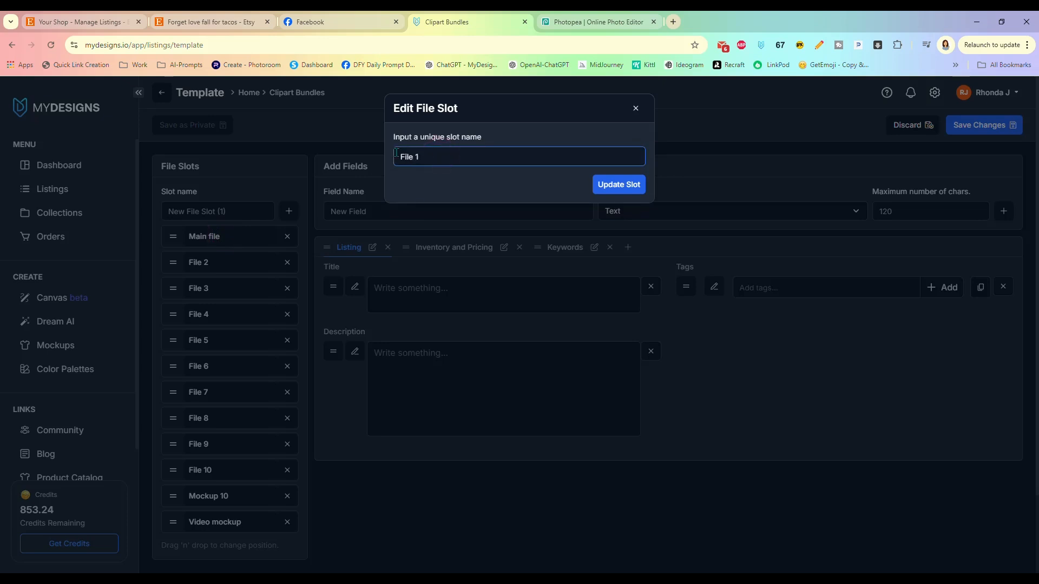
{"action": "left_click", "coordinate": [603, 183]}
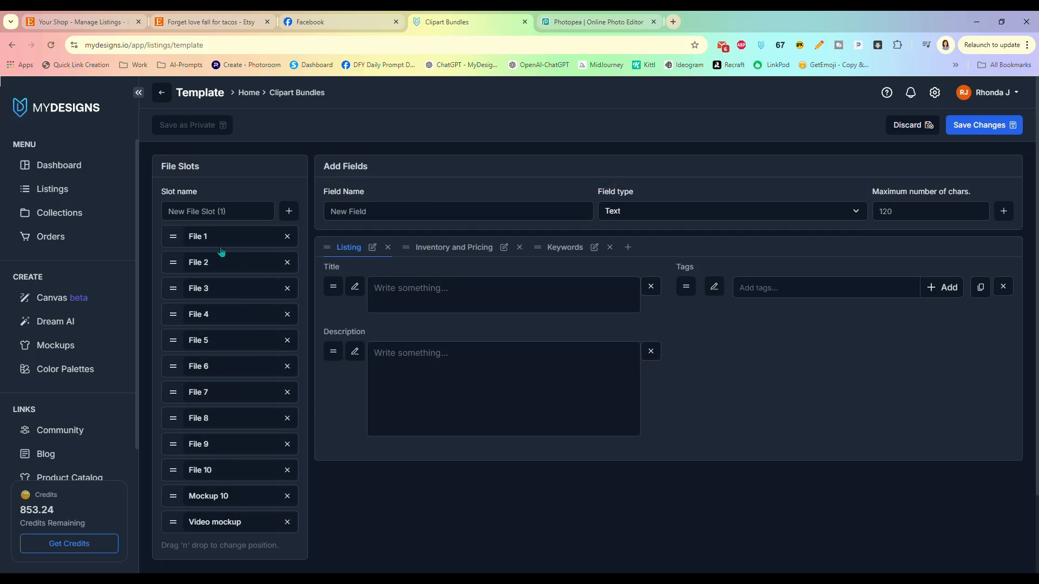
Delete the Mockup 10 file slot from the Clipart Bundles template.
{"action": "scroll", "coordinate": [262, 366], "scroll_direction": "down", "scroll_amount": 2}
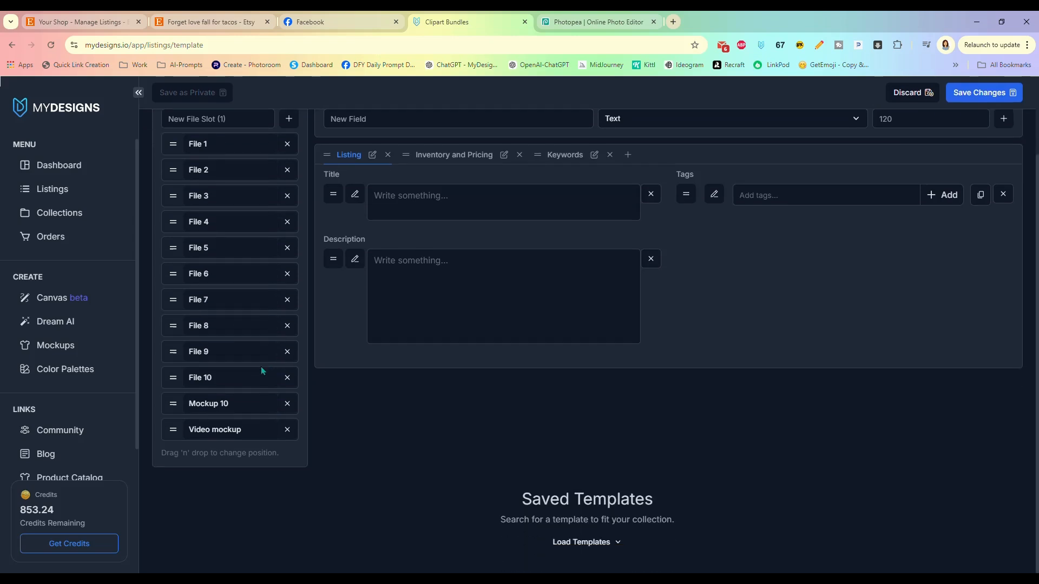
{"action": "left_click", "coordinate": [289, 408]}
{"action": "left_click", "coordinate": [544, 203]}
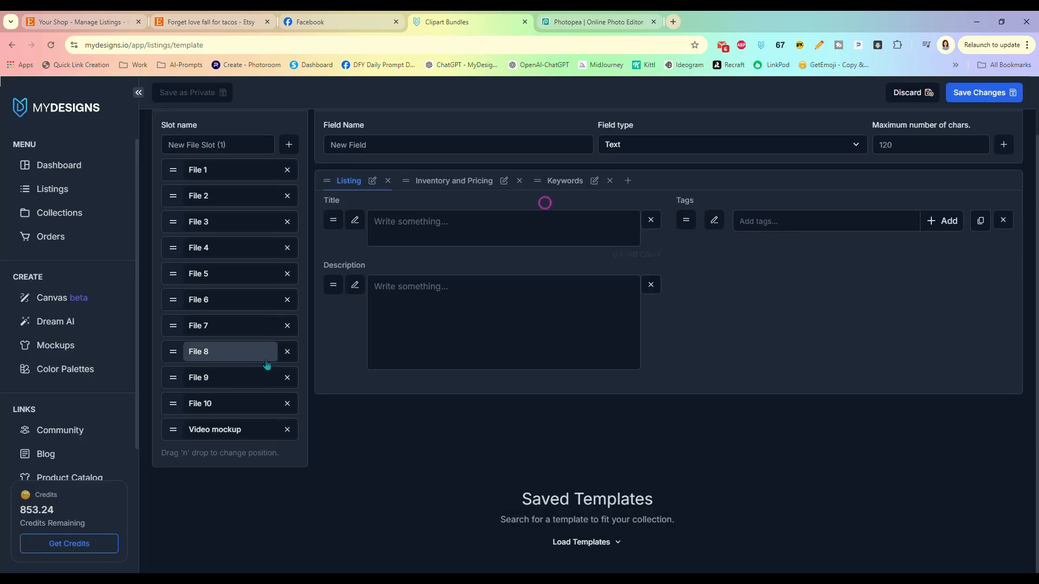
Add two new file slots named Mockup 1 and Mockup 2 to the template.
{"action": "scroll", "coordinate": [241, 417], "scroll_direction": "up", "scroll_amount": 2}
{"action": "left_click", "coordinate": [235, 212]}
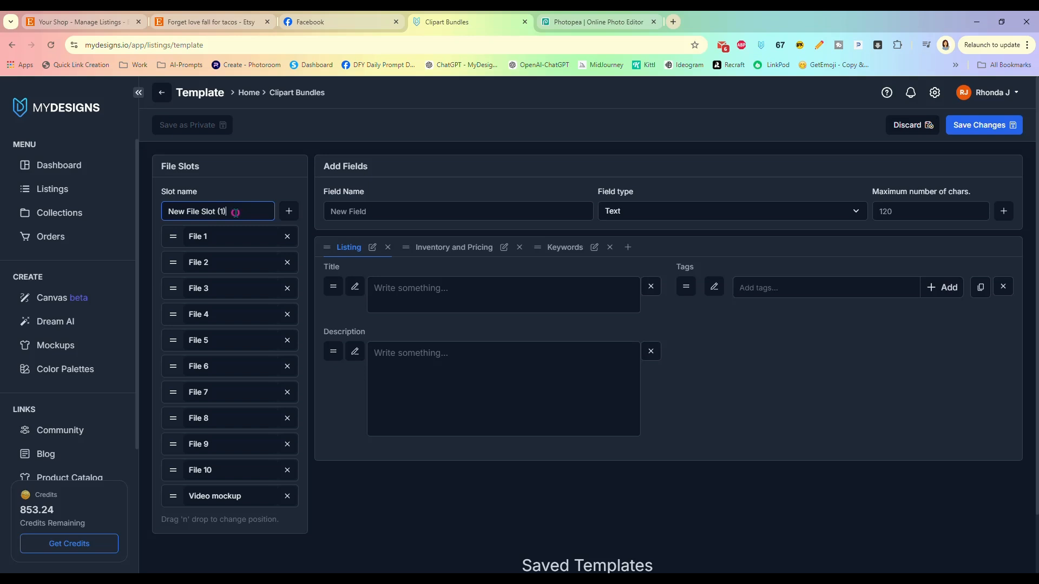
{"action": "left_click_drag", "start_coordinate": [236, 212], "coordinate": [164, 210]}
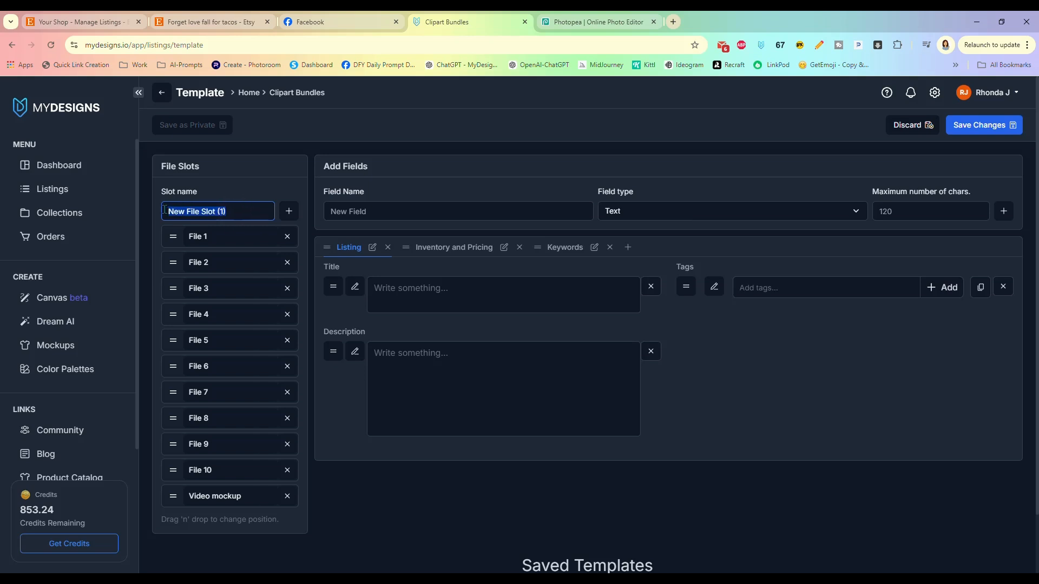
{"action": "type", "text": "Mockup 1"}
{"action": "left_click", "coordinate": [289, 210]}
{"action": "left_click", "coordinate": [238, 213]}
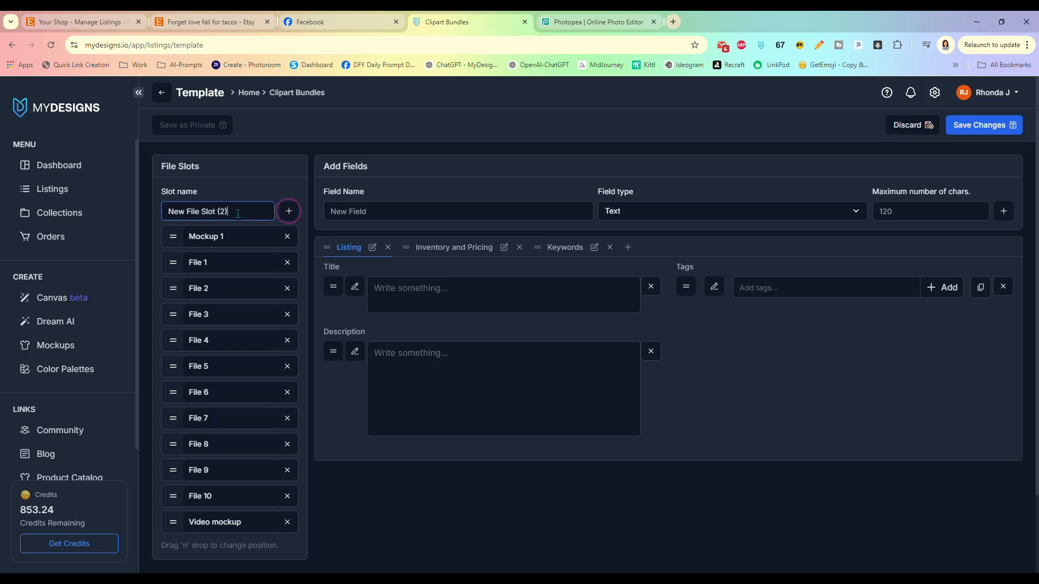
{"action": "left_click_drag", "start_coordinate": [238, 213], "coordinate": [165, 210]}
{"action": "type", "text": "Mockup 2"}
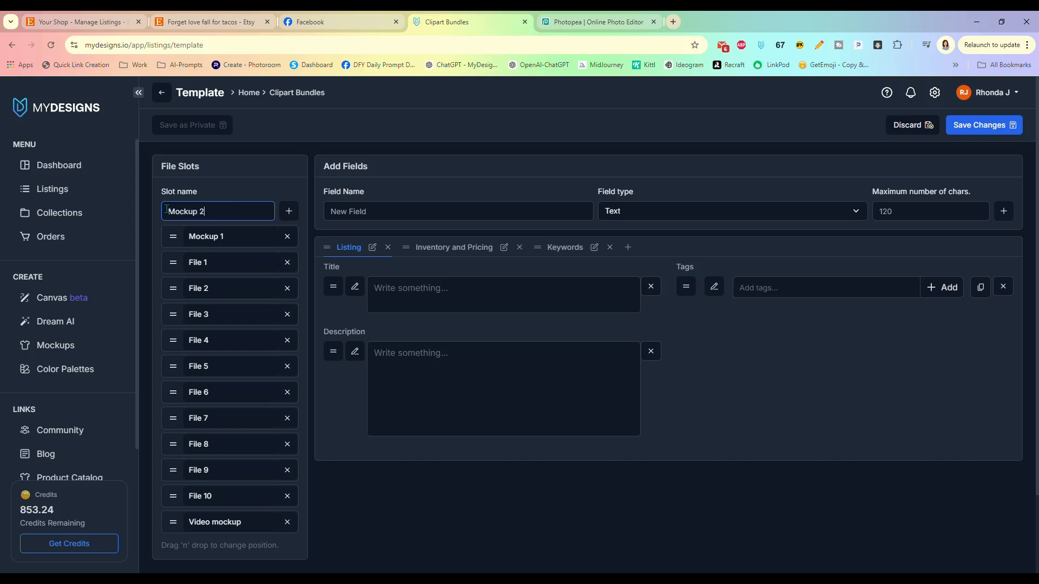
{"action": "left_click", "coordinate": [289, 211]}
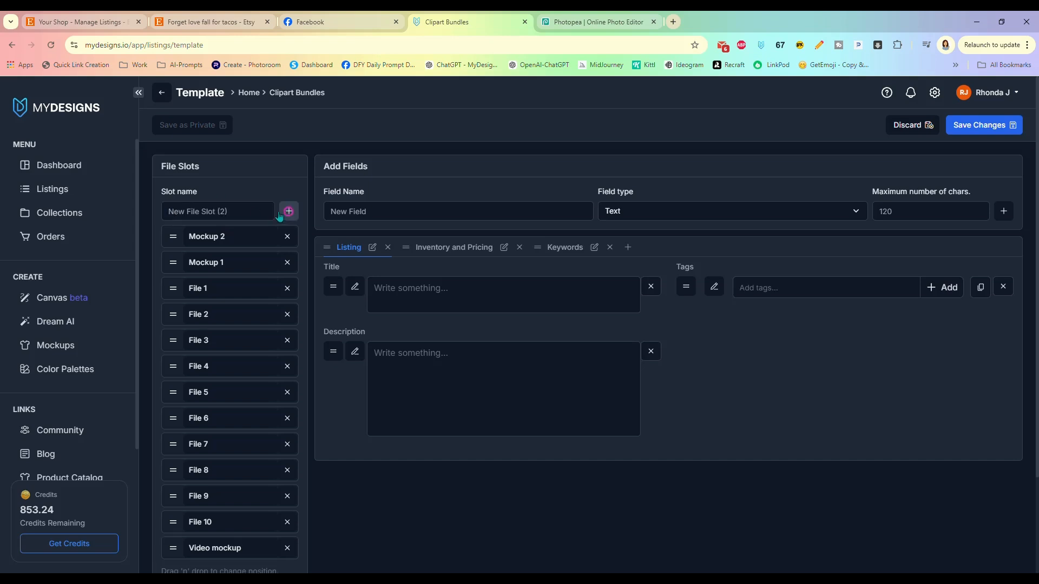
Add two more file slots named Mockup 3 and Mockup 4.
{"action": "triple_click", "coordinate": [217, 214]}
{"action": "type", "text": "Mockup 3"}
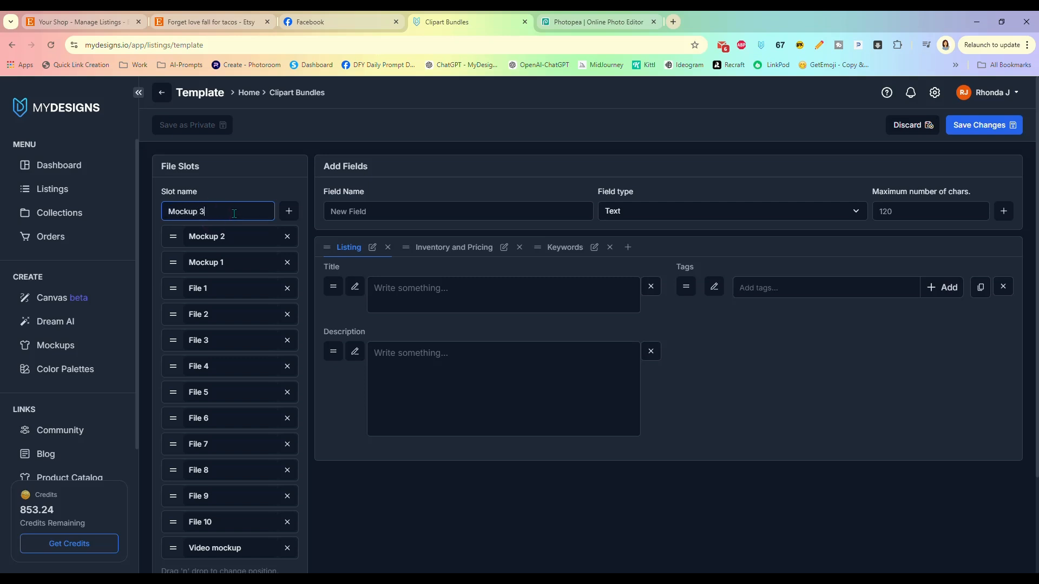
{"action": "left_click", "coordinate": [289, 211]}
{"action": "triple_click", "coordinate": [251, 209]}
{"action": "type", "text": "M"}
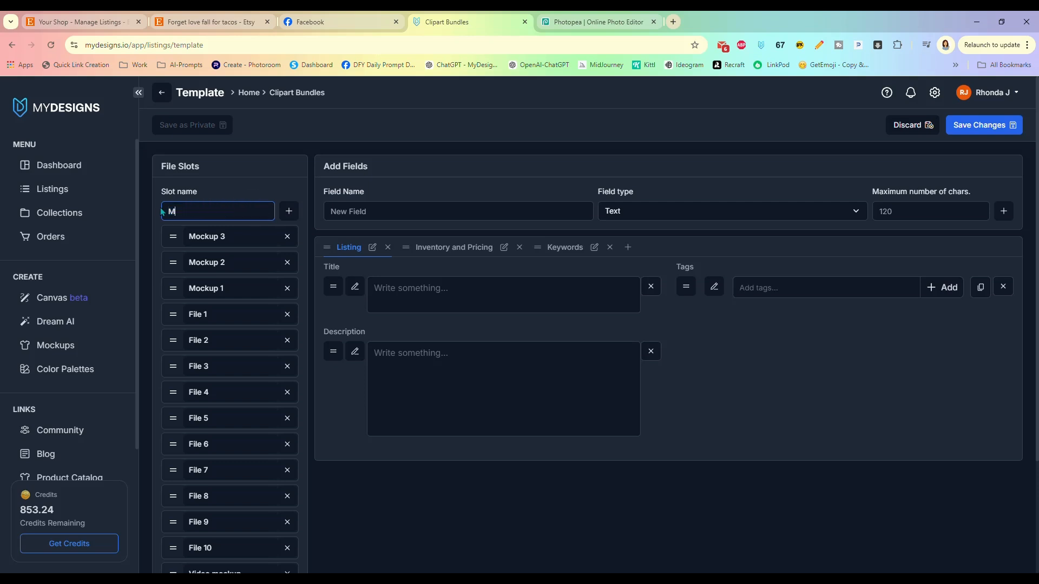
{"action": "type", "text": "ockup 4"}
{"action": "left_click", "coordinate": [289, 211]}
Add a new file slot named Mockup 5 to the Clipart Bundles template.
{"action": "triple_click", "coordinate": [233, 211]}
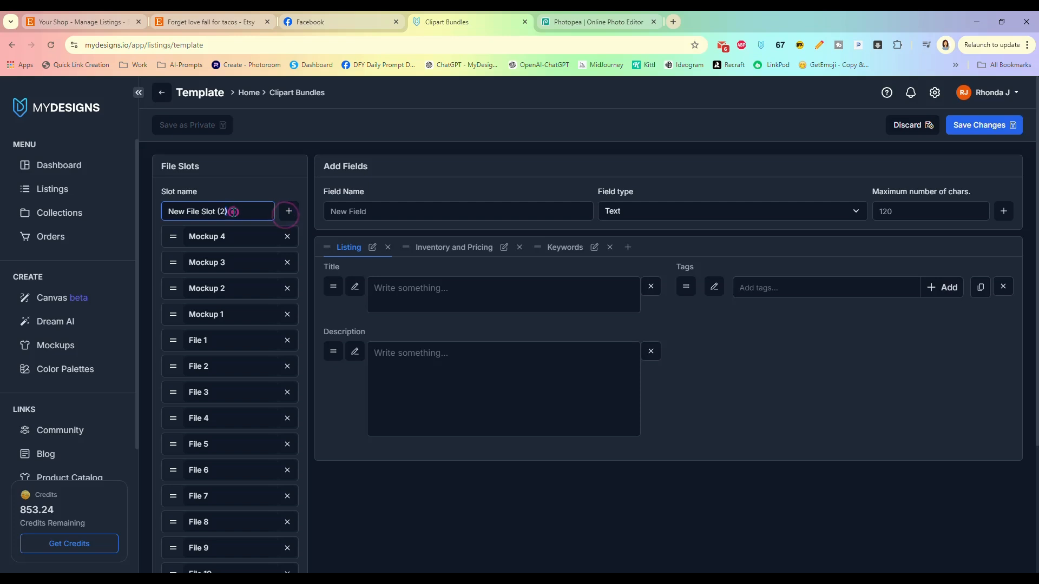
{"action": "type", "text": "Mock"}
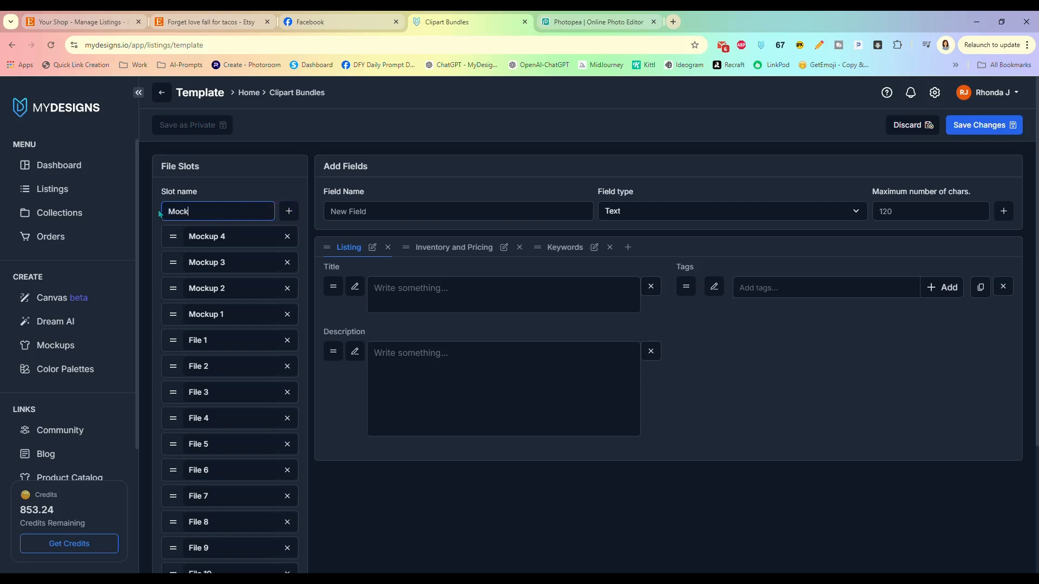
{"action": "type", "text": "up 5"}
{"action": "left_click", "coordinate": [288, 211]}
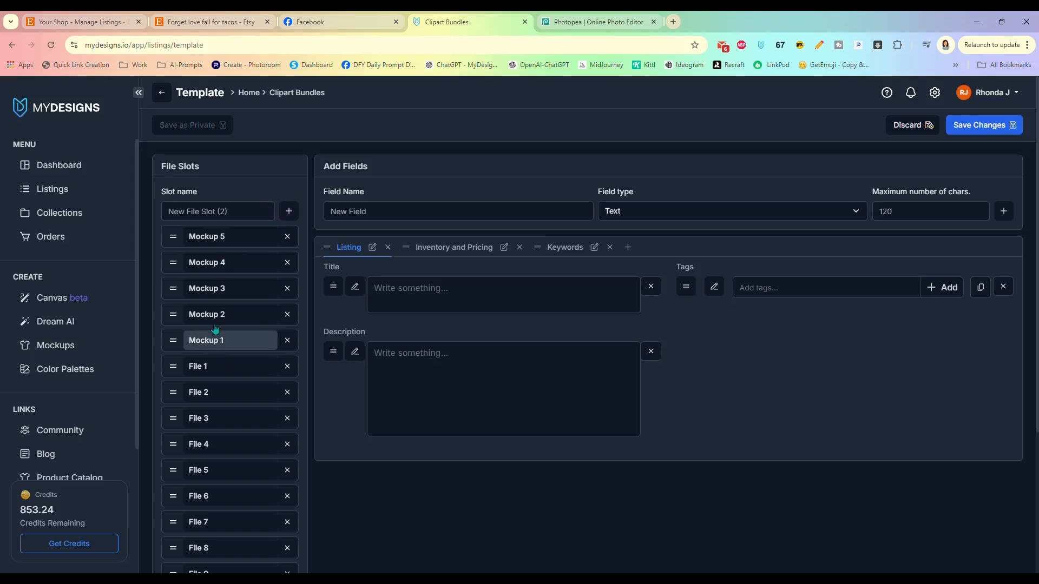
Reorder the file slots so Mockup 1 through Mockup 5 sit in sequence between File 10 and Video mockup.
{"action": "scroll", "coordinate": [216, 320], "scroll_direction": "down", "scroll_amount": 2}
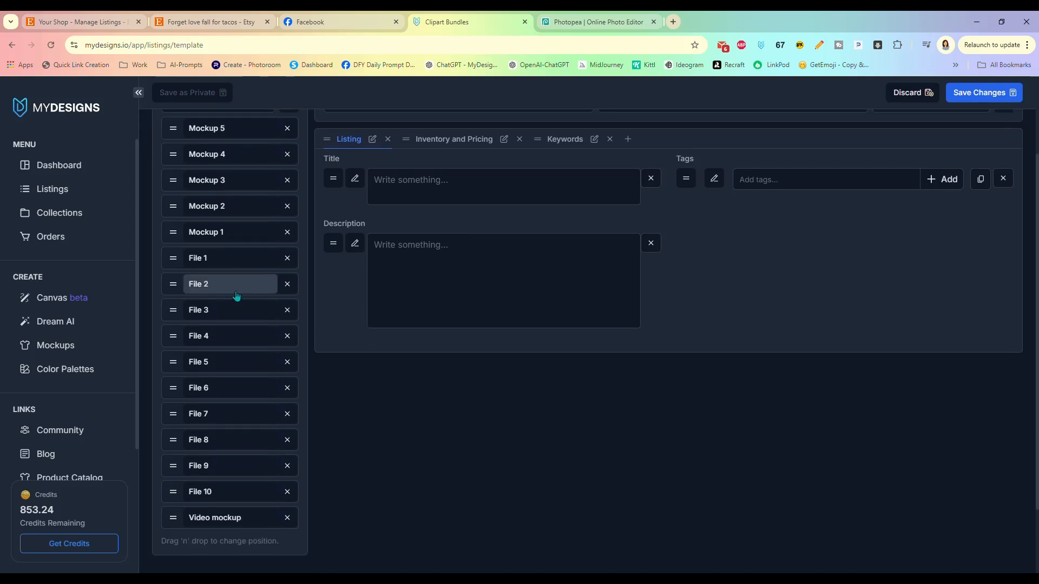
{"action": "left_click_drag", "start_coordinate": [173, 232], "coordinate": [174, 492]}
{"action": "left_click_drag", "start_coordinate": [173, 206], "coordinate": [172, 495]}
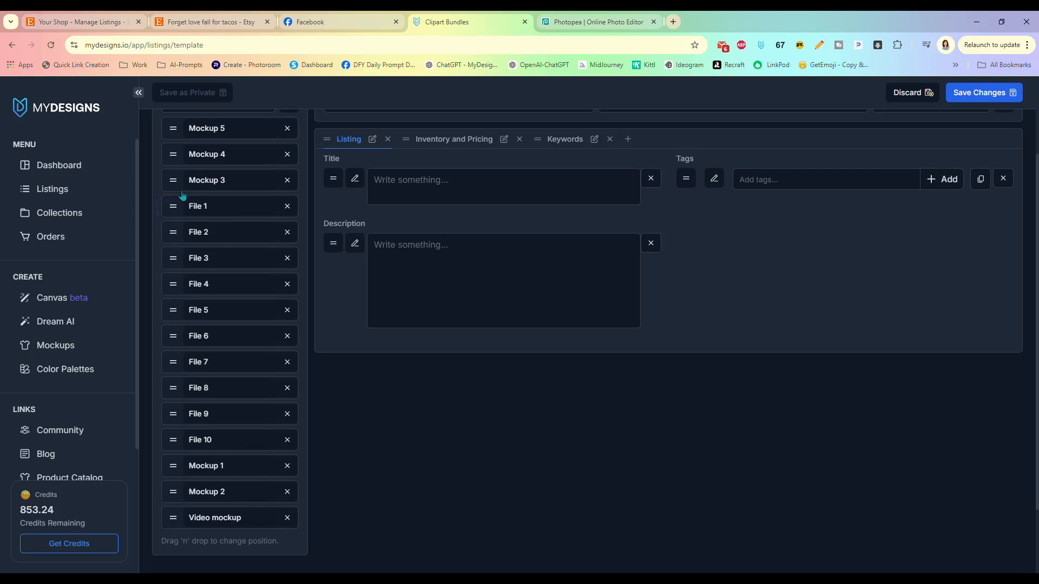
{"action": "left_click_drag", "start_coordinate": [175, 188], "coordinate": [180, 492]}
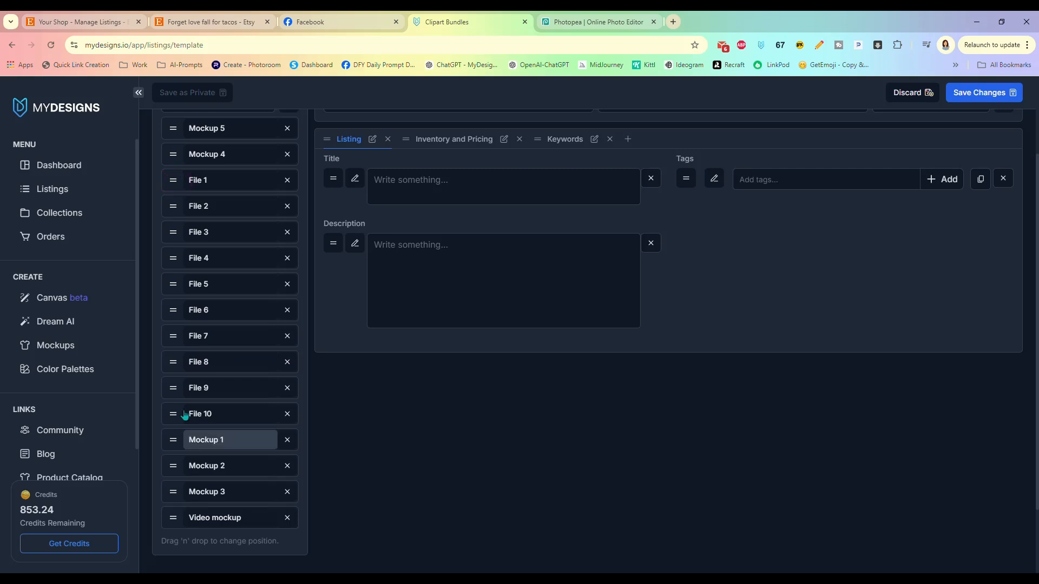
{"action": "left_click_drag", "start_coordinate": [173, 154], "coordinate": [180, 489]}
{"action": "left_click_drag", "start_coordinate": [174, 130], "coordinate": [176, 492]}
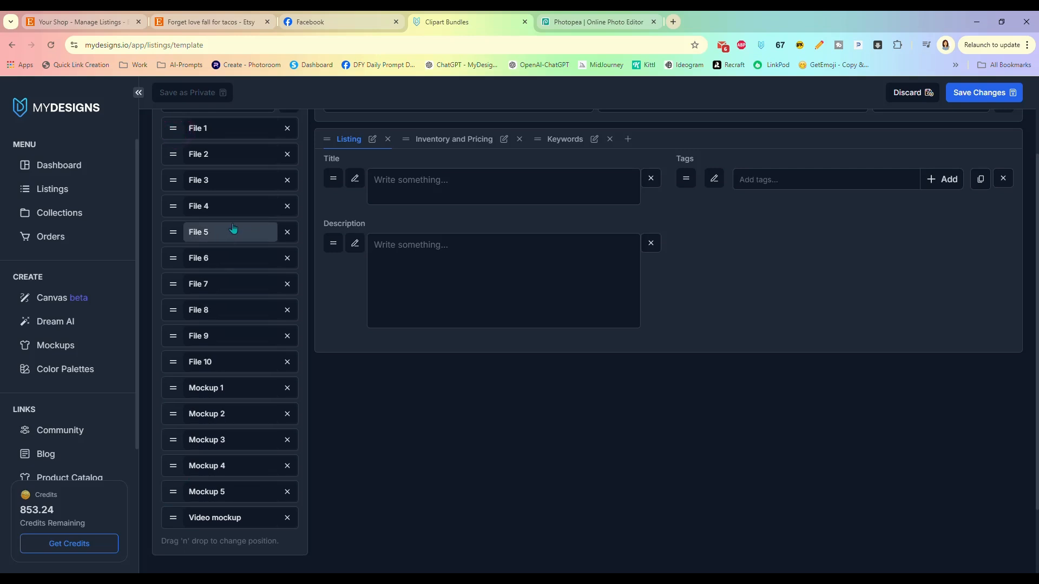
{"action": "scroll", "coordinate": [246, 350], "scroll_direction": "up", "scroll_amount": 1}
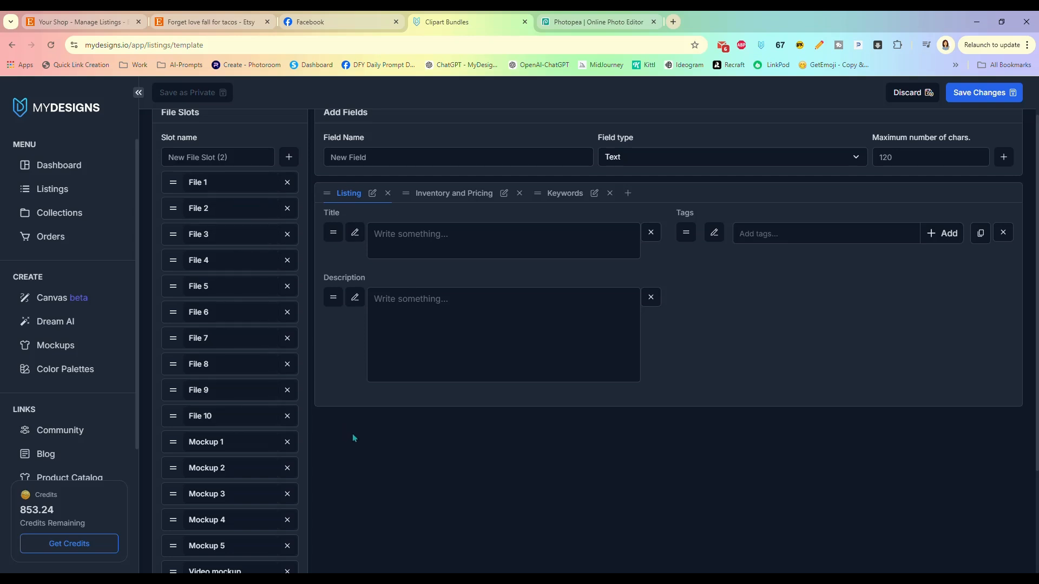
{"action": "left_click", "coordinate": [478, 244]}
{"action": "left_click", "coordinate": [469, 321]}
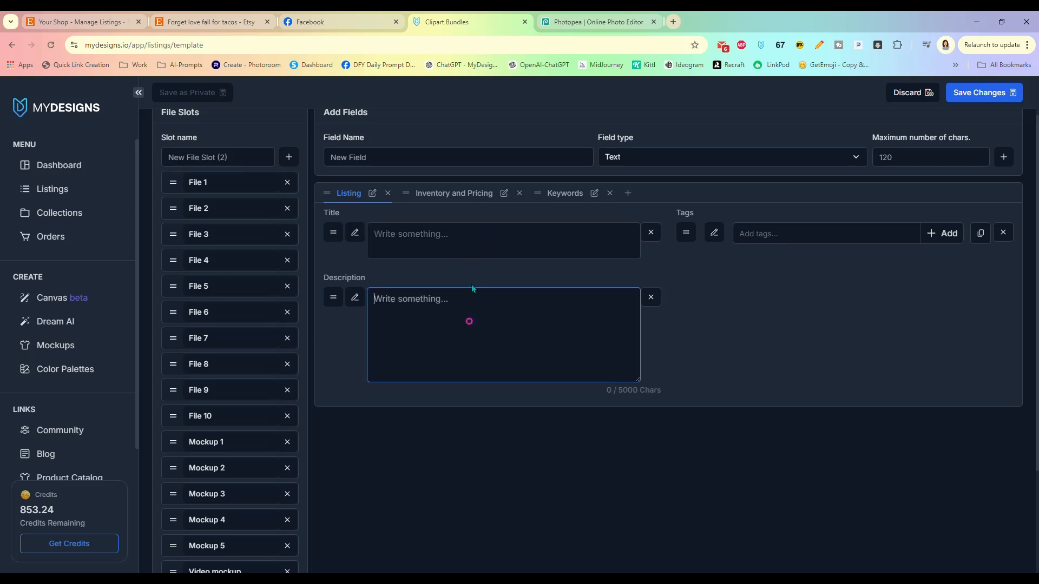
{"action": "left_click", "coordinate": [472, 243]}
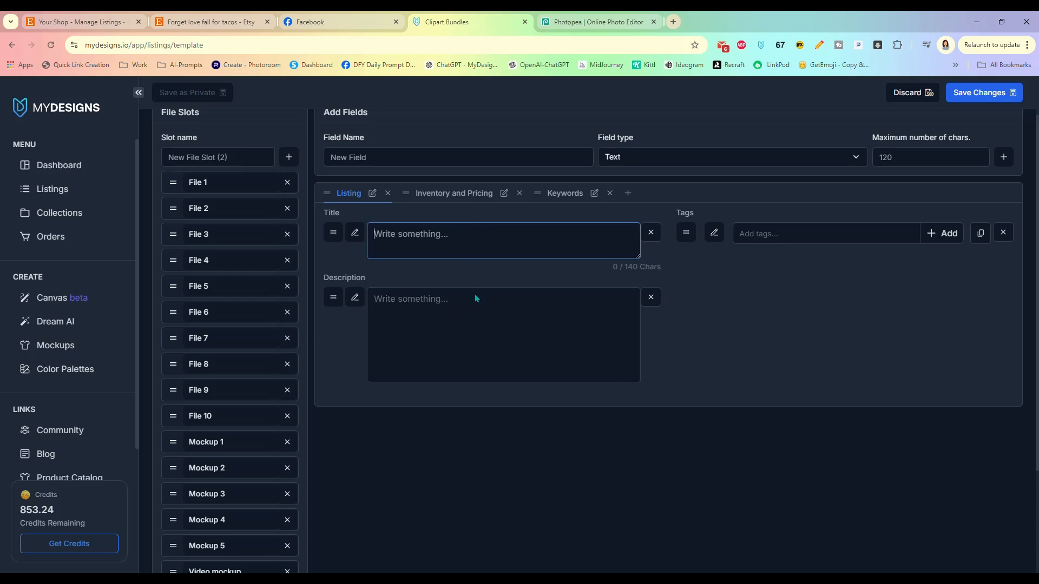
{"action": "left_click", "coordinate": [475, 317]}
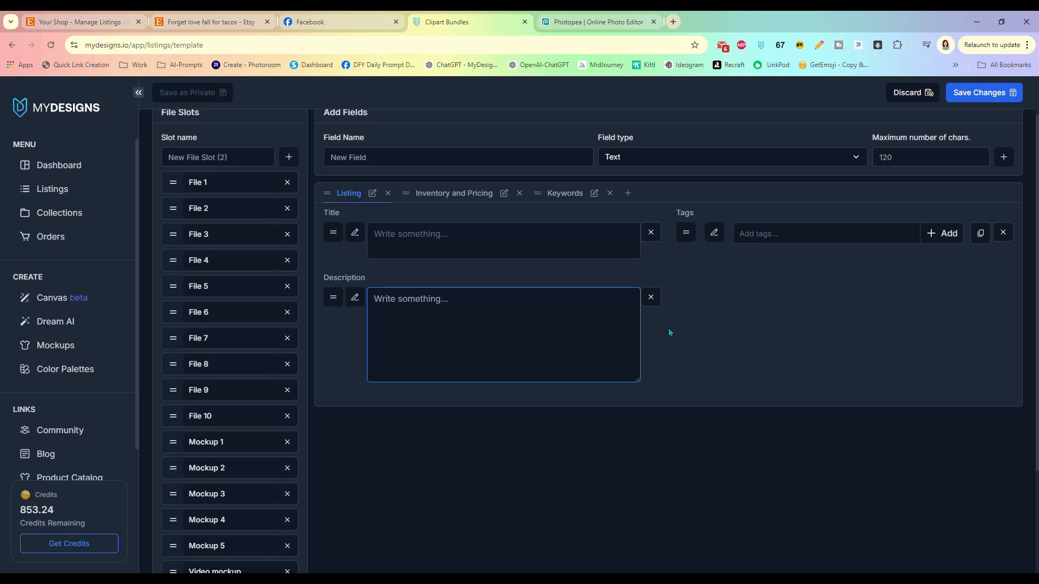
Save the changes to the Clipart Bundles template.
{"action": "left_click", "coordinate": [978, 91]}
{"action": "left_click", "coordinate": [583, 172]}
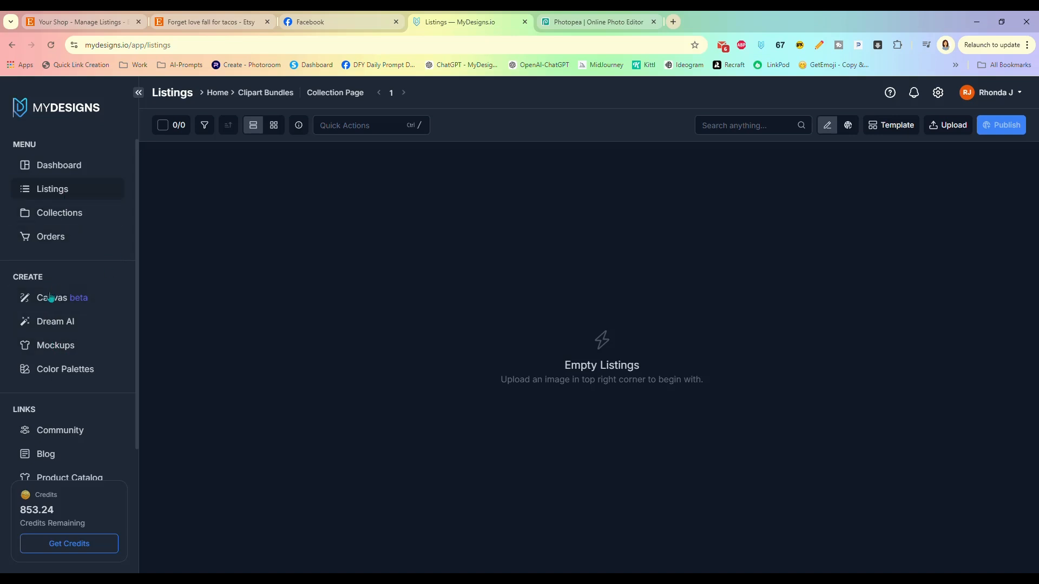
Open the Mockups page and set the mockup category to the digital one.
{"action": "left_click", "coordinate": [54, 350]}
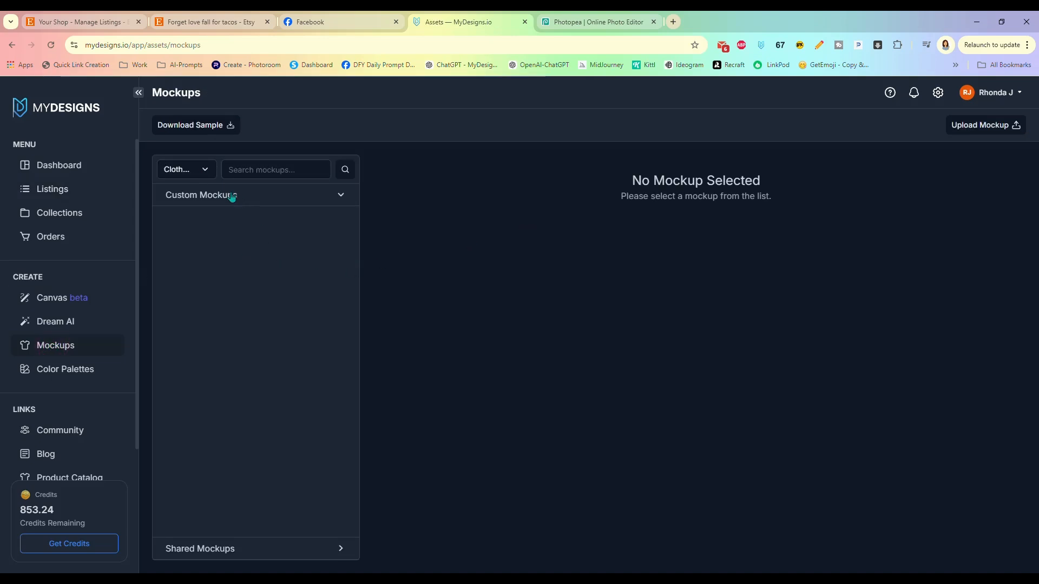
{"action": "left_click", "coordinate": [187, 169]}
{"action": "left_click", "coordinate": [184, 269]}
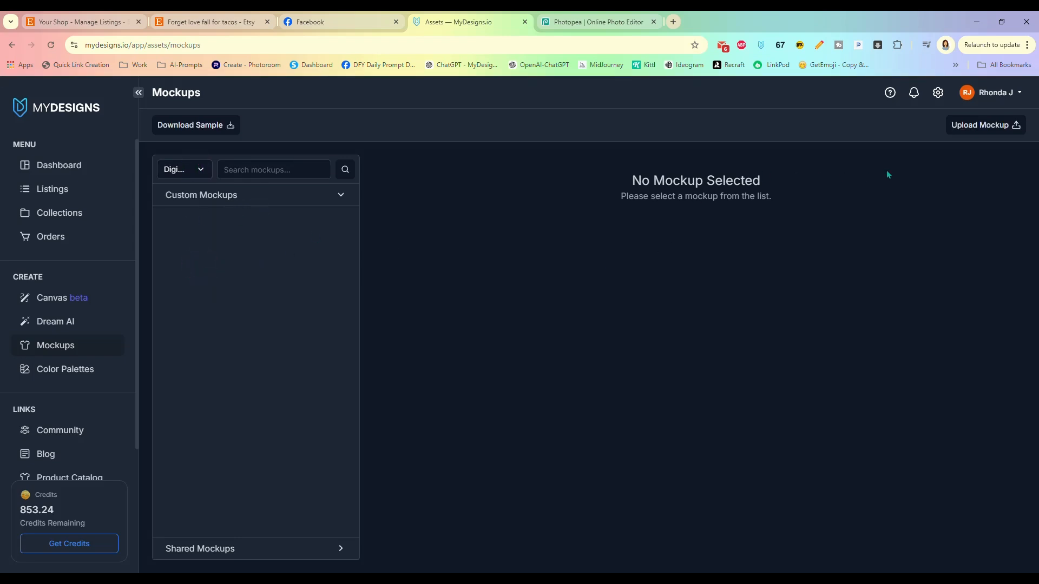
Open the mockup upload requirements and copy the image layer name prefix "md-image-".
{"action": "left_click", "coordinate": [972, 130]}
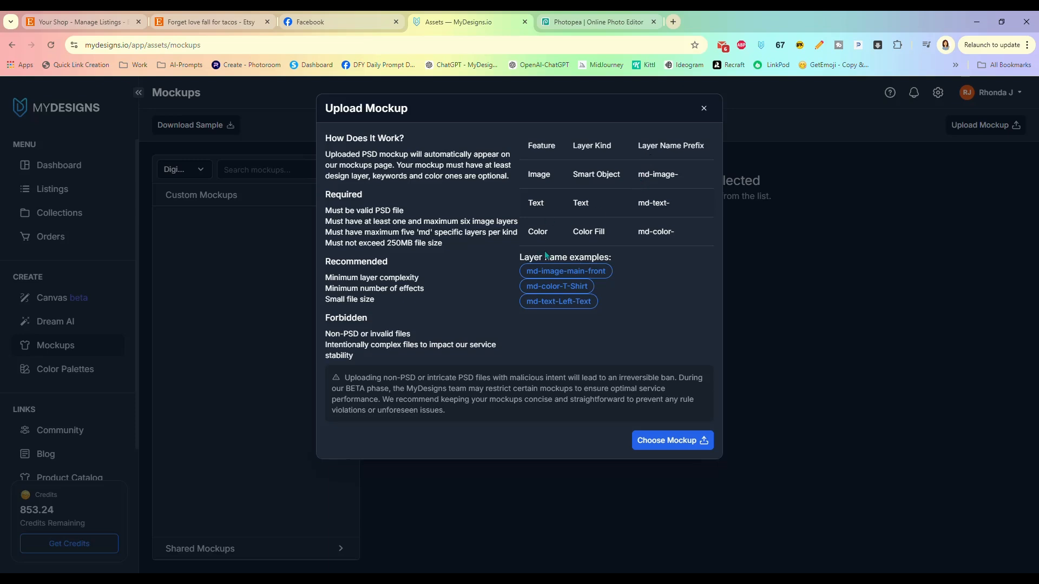
{"action": "left_click_drag", "start_coordinate": [639, 176], "coordinate": [681, 179]}
{"action": "right_click", "coordinate": [666, 178]}
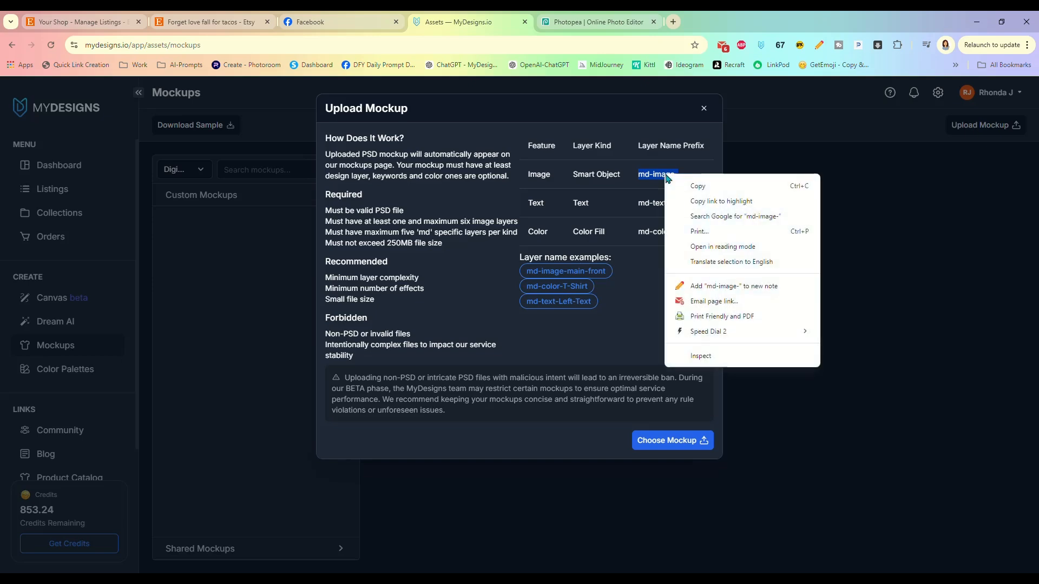
{"action": "left_click", "coordinate": [678, 184]}
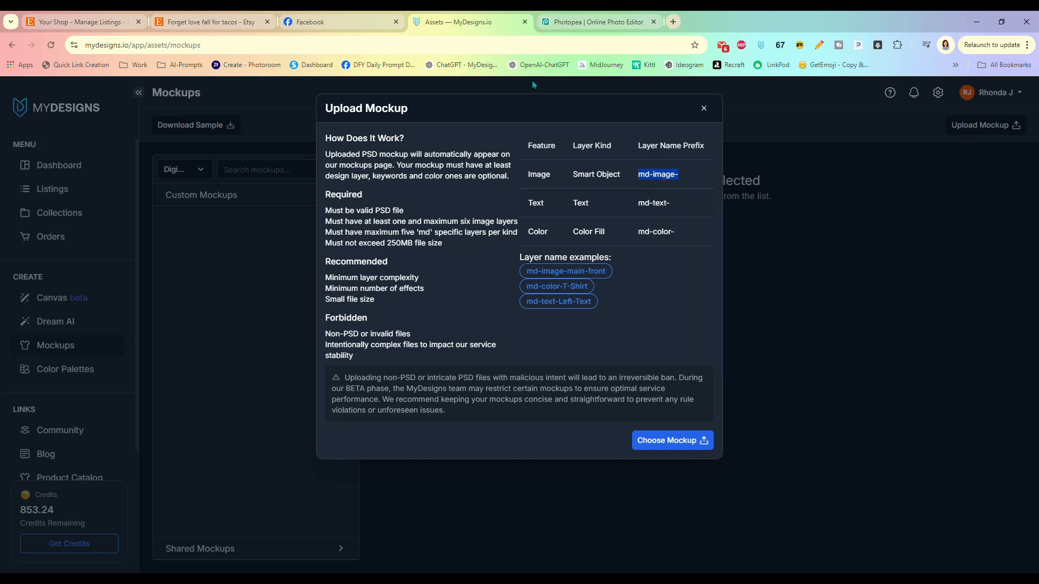
Switch to Photopea and add the text "Tapered Design" near the bottom of the wood background.
{"action": "left_click", "coordinate": [578, 24]}
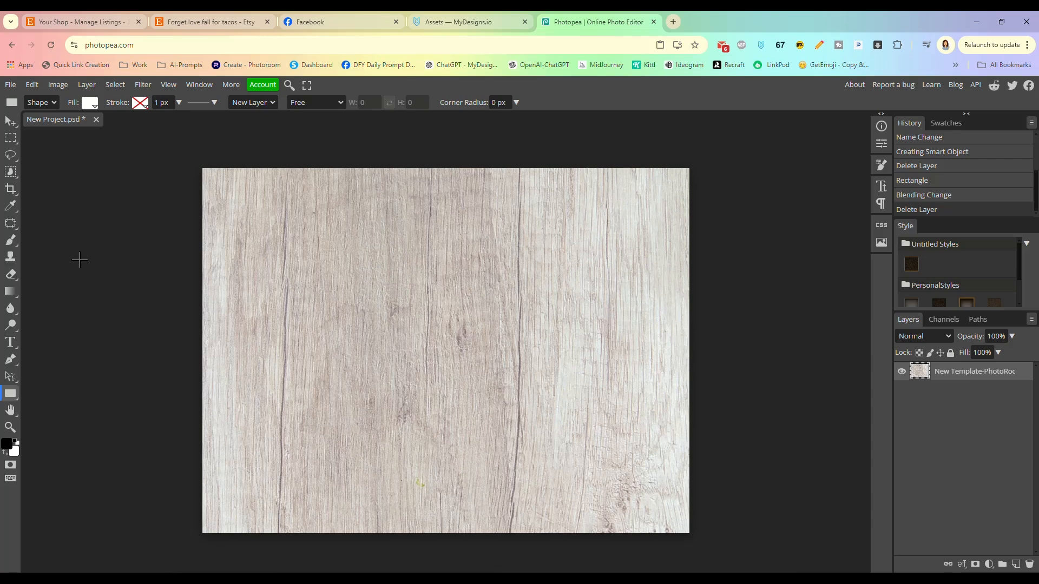
{"action": "left_click", "coordinate": [10, 342]}
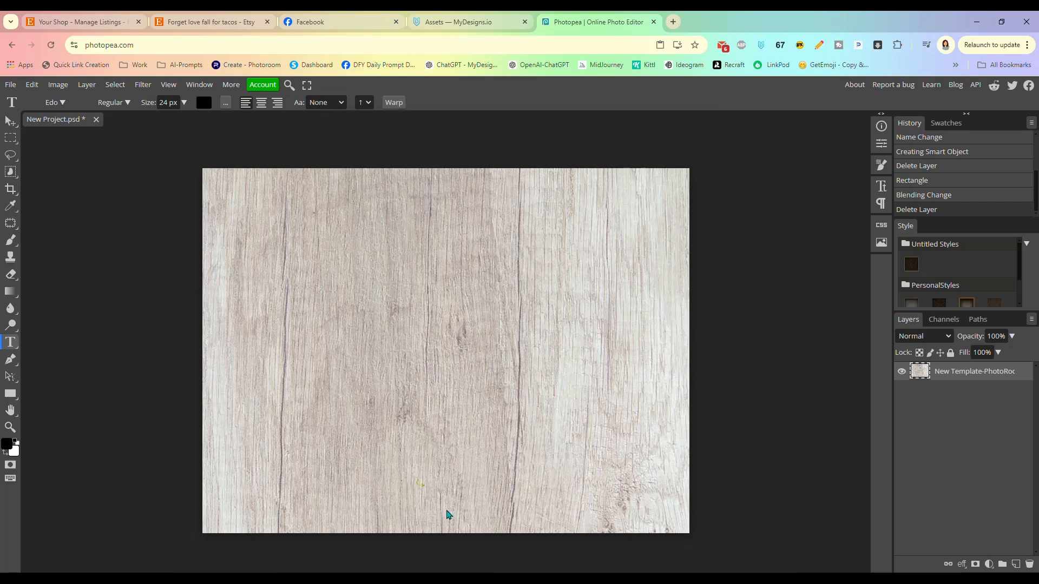
{"action": "left_click", "coordinate": [430, 499]}
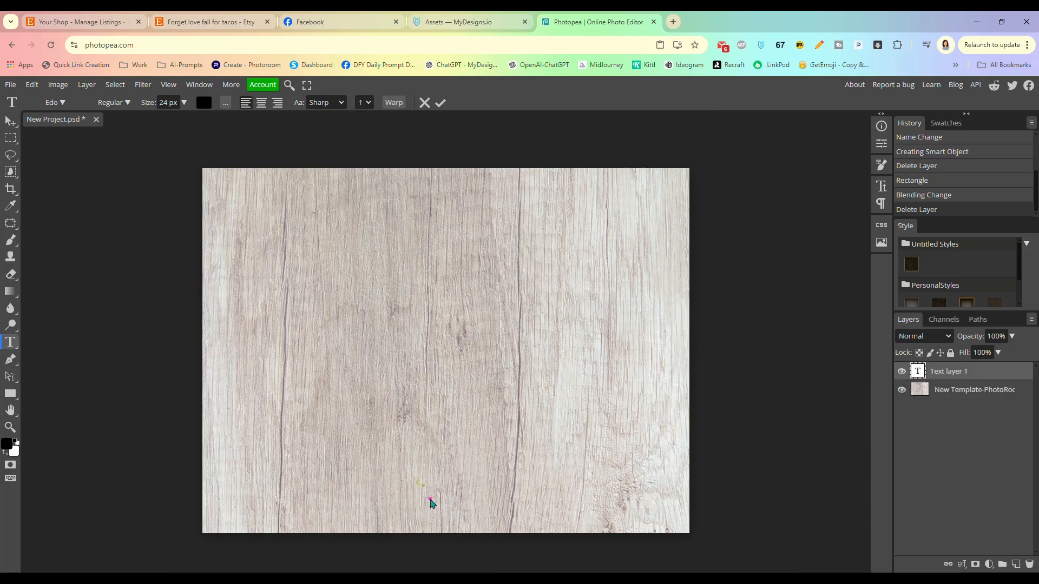
{"action": "left_click", "coordinate": [63, 104]}
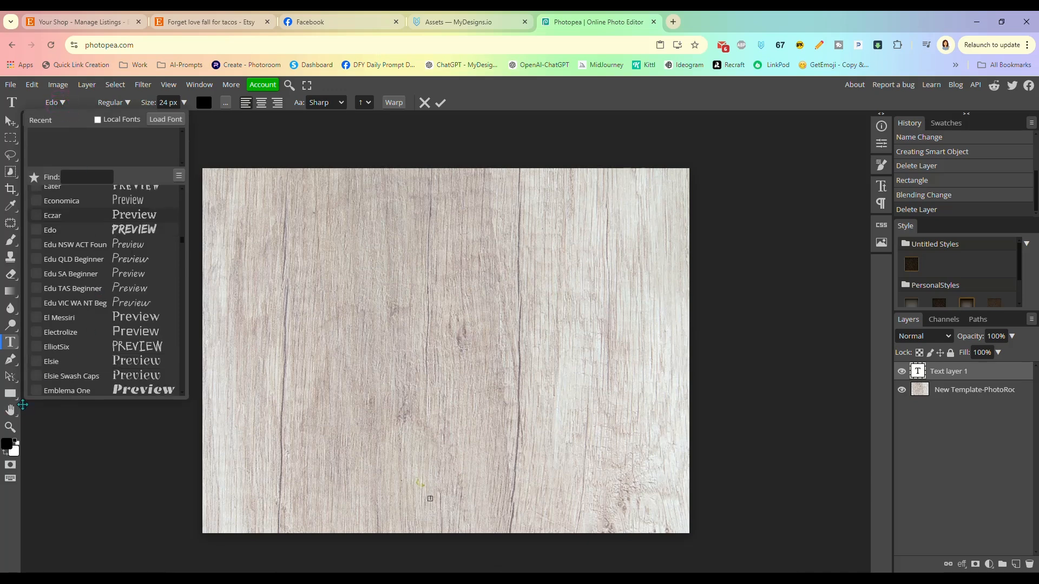
{"action": "left_click", "coordinate": [10, 343]}
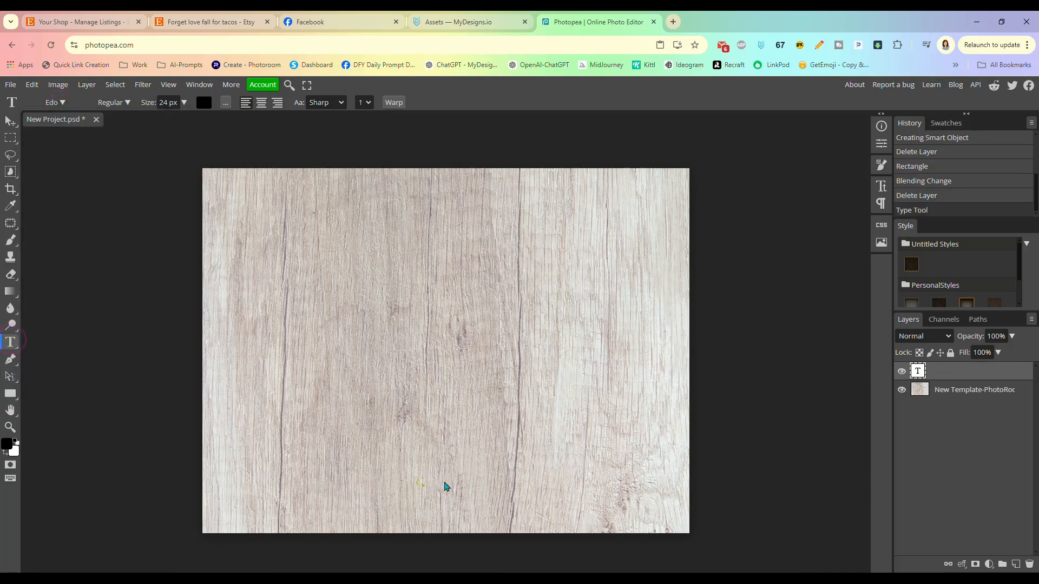
{"action": "left_click", "coordinate": [448, 485]}
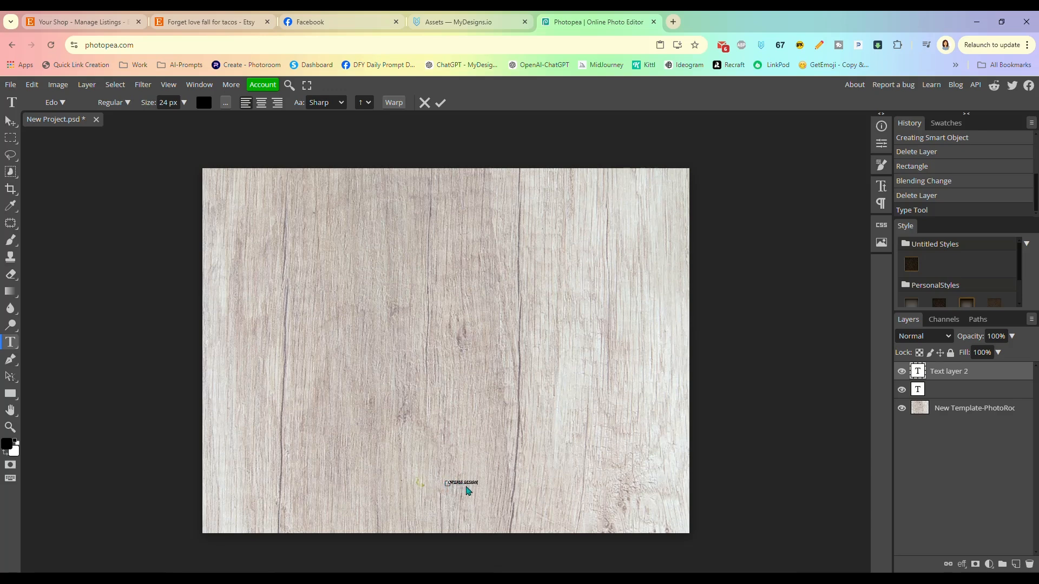
Enlarge the Tapered Design text to 150 px and move it to the bottom centre of the canvas.
{"action": "triple_click", "coordinate": [466, 482]}
{"action": "left_click", "coordinate": [184, 102]}
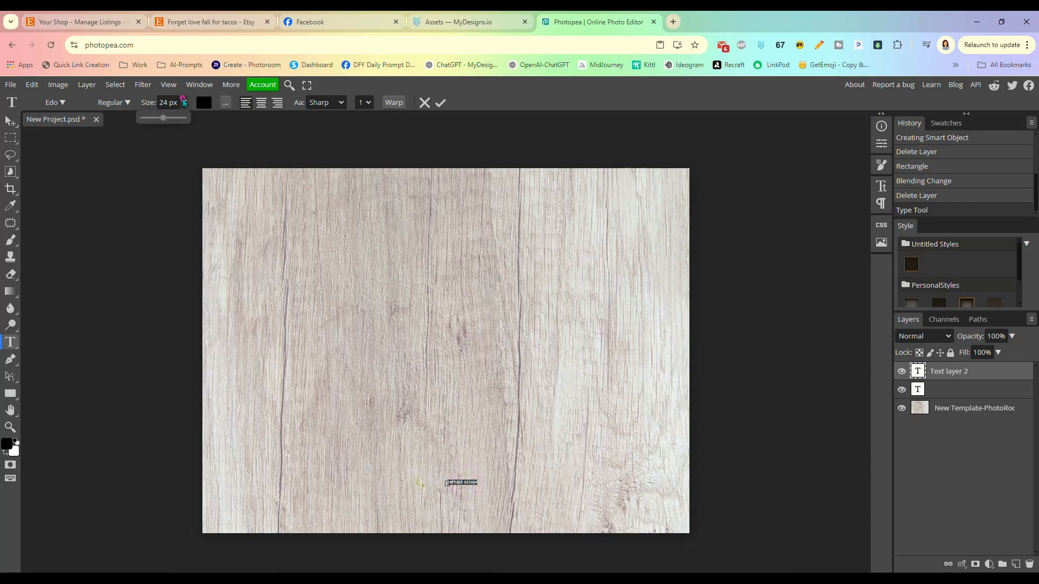
{"action": "left_click_drag", "start_coordinate": [163, 120], "coordinate": [184, 125]}
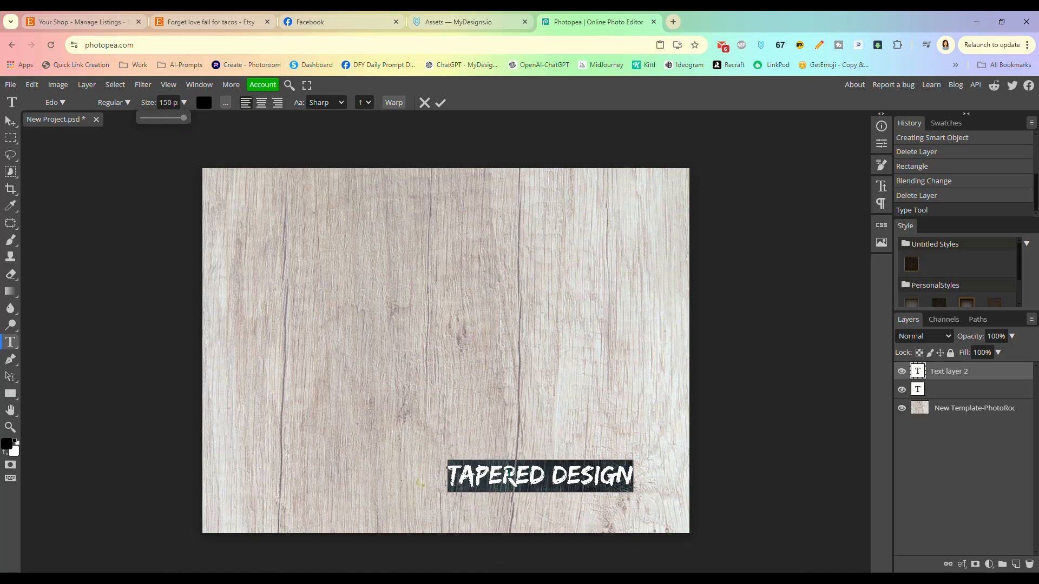
{"action": "left_click", "coordinate": [527, 504]}
{"action": "left_click_drag", "start_coordinate": [526, 504], "coordinate": [436, 529]}
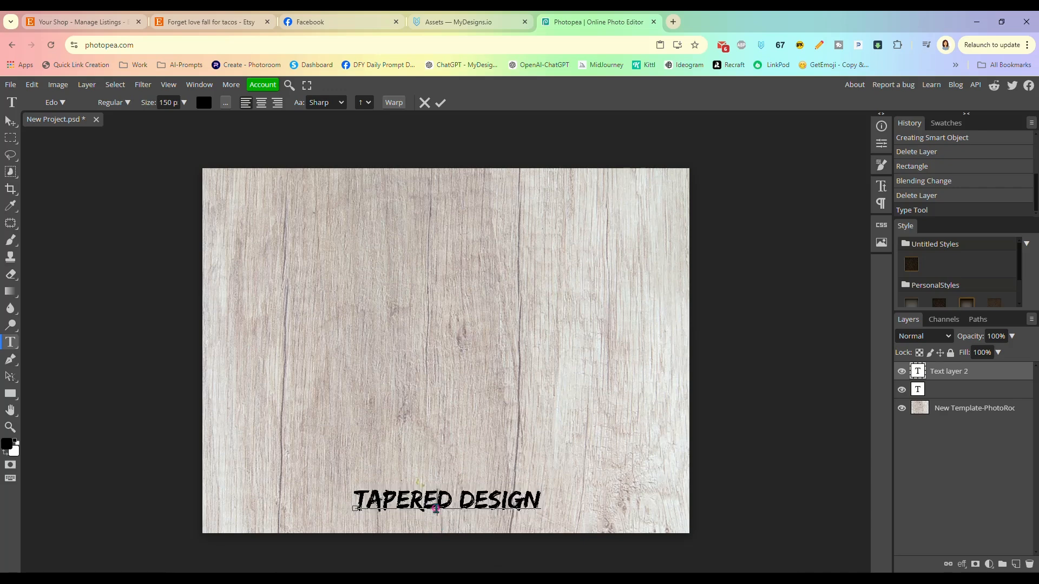
Change the font of the Tapered Design text to Farsan.
{"action": "triple_click", "coordinate": [436, 506]}
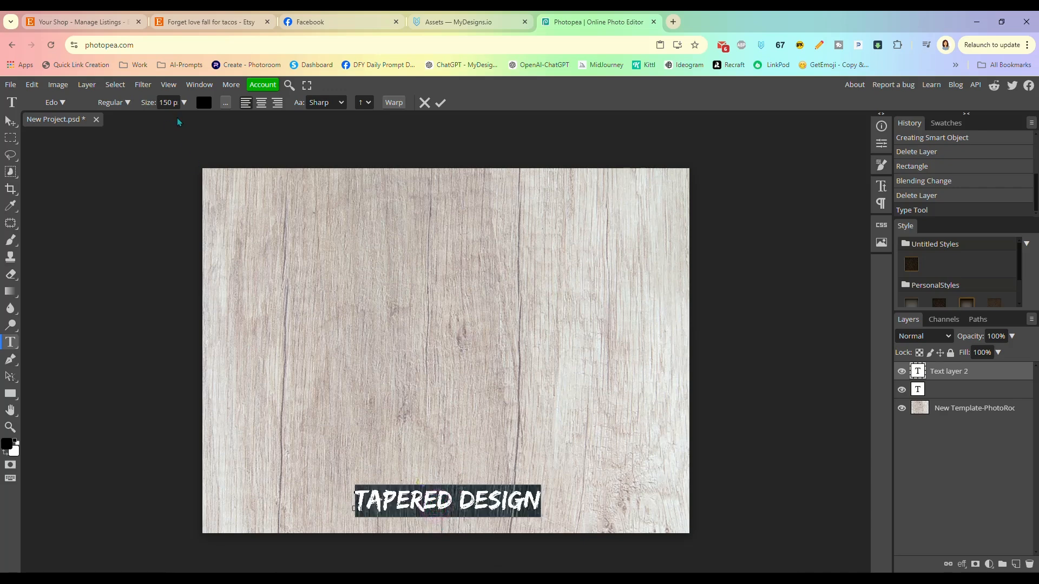
{"action": "left_click", "coordinate": [59, 102]}
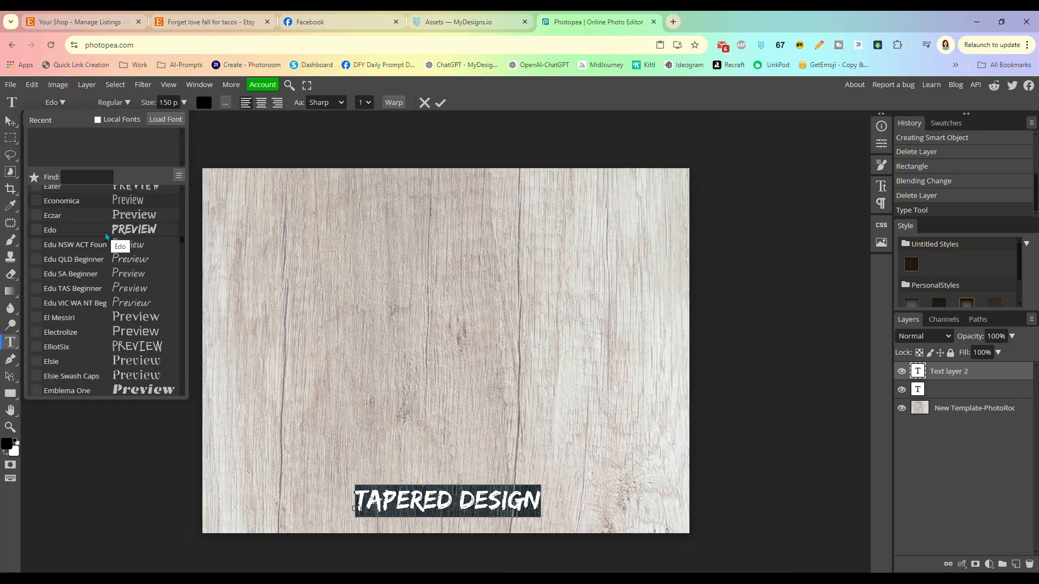
{"action": "left_click", "coordinate": [111, 276]}
{"action": "scroll", "coordinate": [110, 279], "scroll_direction": "down", "scroll_amount": 6}
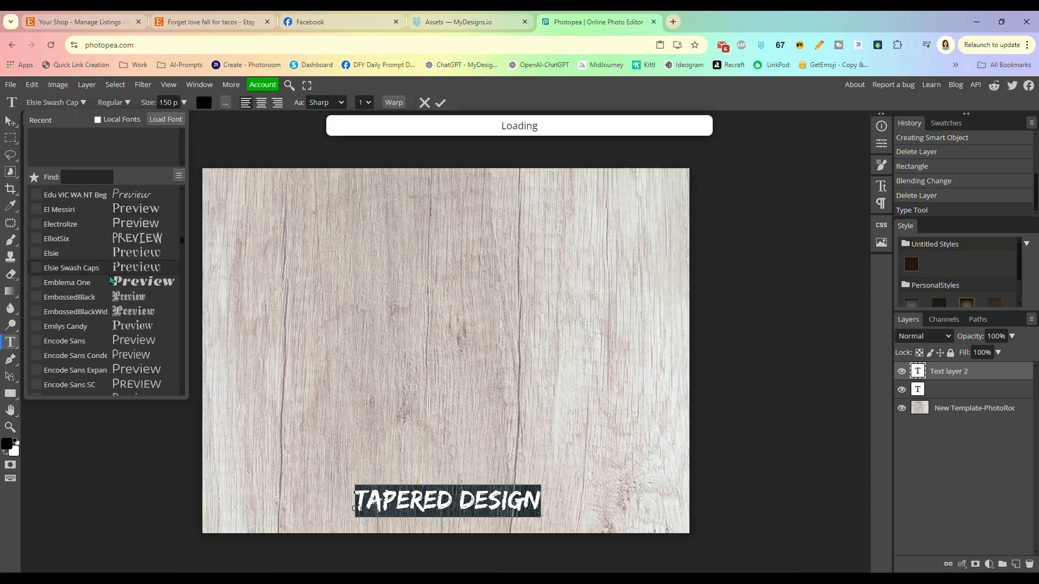
{"action": "scroll", "coordinate": [86, 263], "scroll_direction": "down", "scroll_amount": 3}
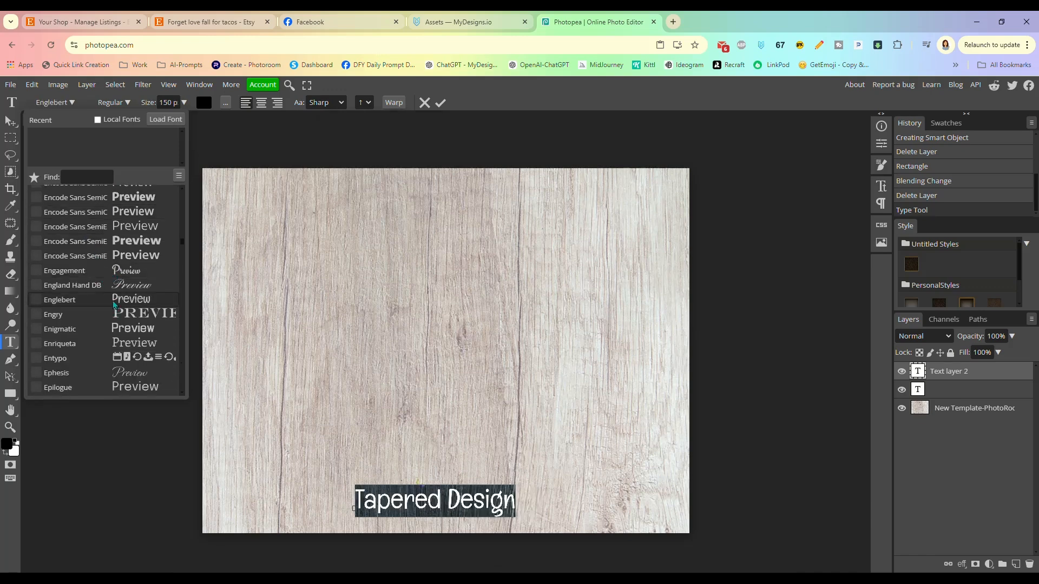
{"action": "scroll", "coordinate": [110, 303], "scroll_direction": "down", "scroll_amount": 4}
{"action": "scroll", "coordinate": [108, 319], "scroll_direction": "down", "scroll_amount": 5}
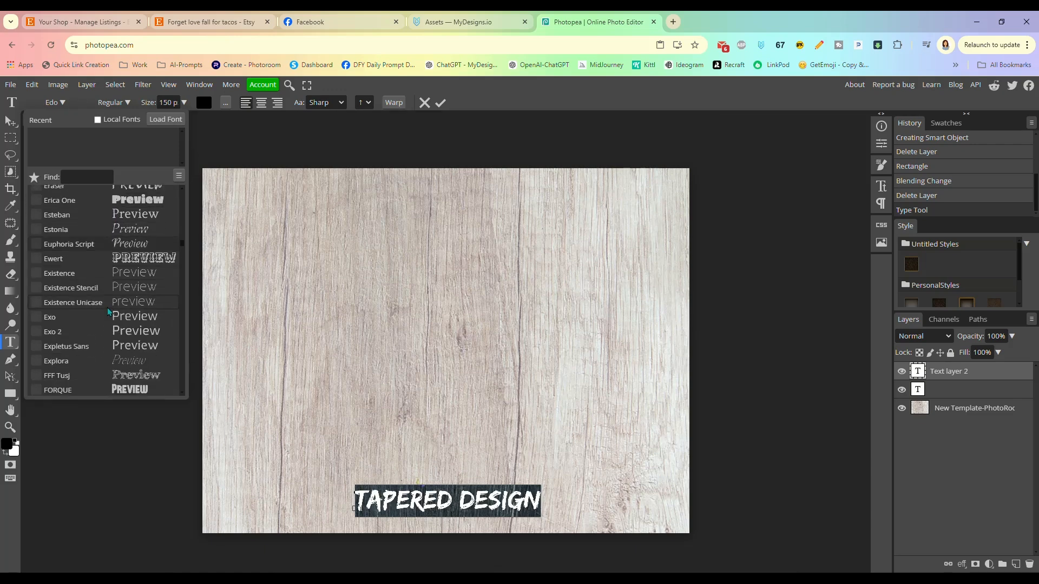
{"action": "scroll", "coordinate": [109, 308], "scroll_direction": "down", "scroll_amount": 3}
{"action": "scroll", "coordinate": [114, 323], "scroll_direction": "down", "scroll_amount": 2}
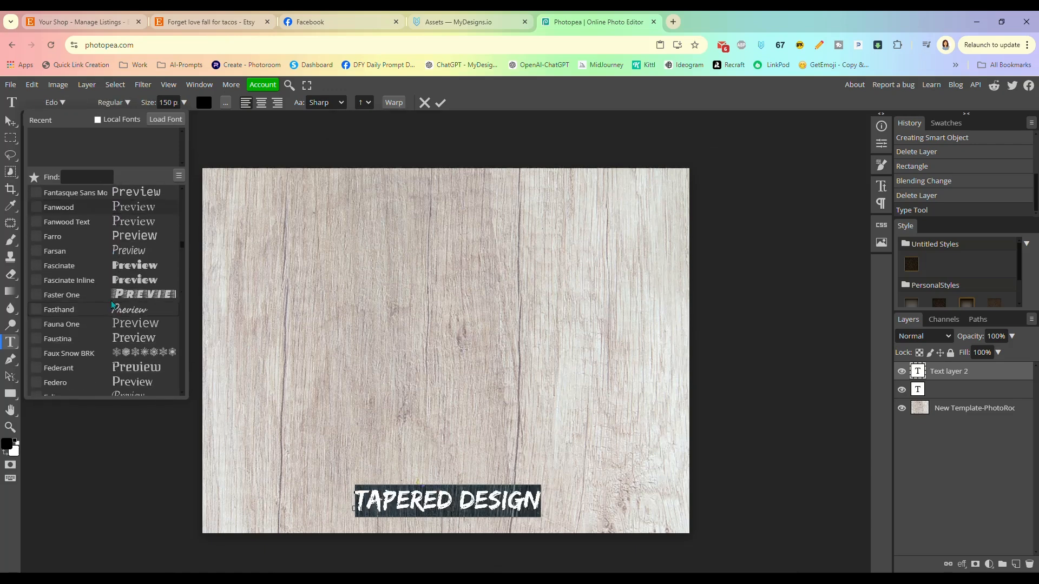
{"action": "left_click", "coordinate": [107, 252]}
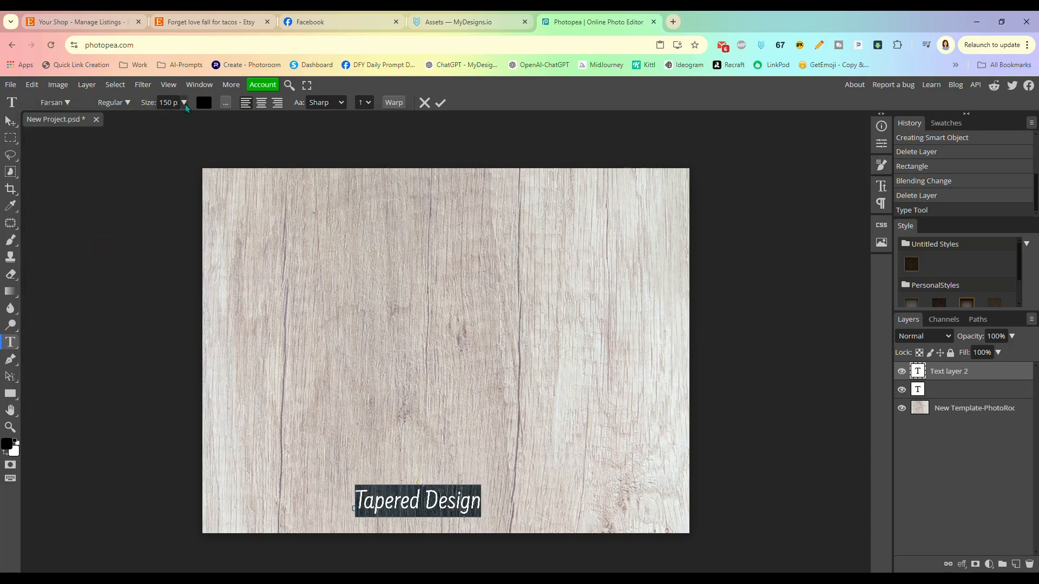
Set the size of the Tapered Design text to 200 px.
{"action": "left_click", "coordinate": [185, 103]}
{"action": "left_click", "coordinate": [169, 102]}
{"action": "left_click_drag", "start_coordinate": [172, 103], "coordinate": [154, 103]}
{"action": "type", "text": "20"}
{"action": "left_click", "coordinate": [449, 496]}
{"action": "left_click", "coordinate": [747, 476]}
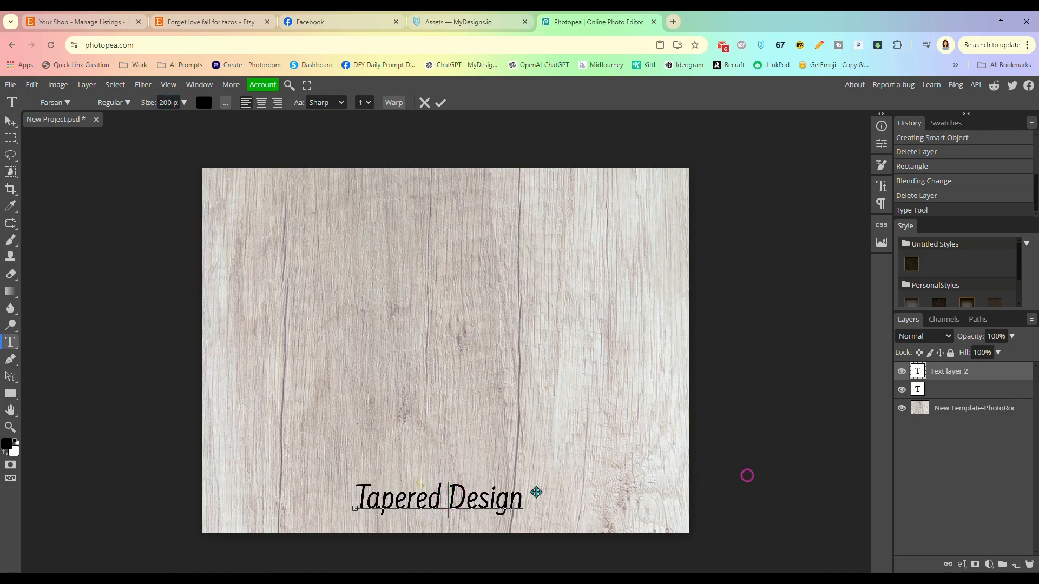
{"action": "left_click", "coordinate": [470, 507]}
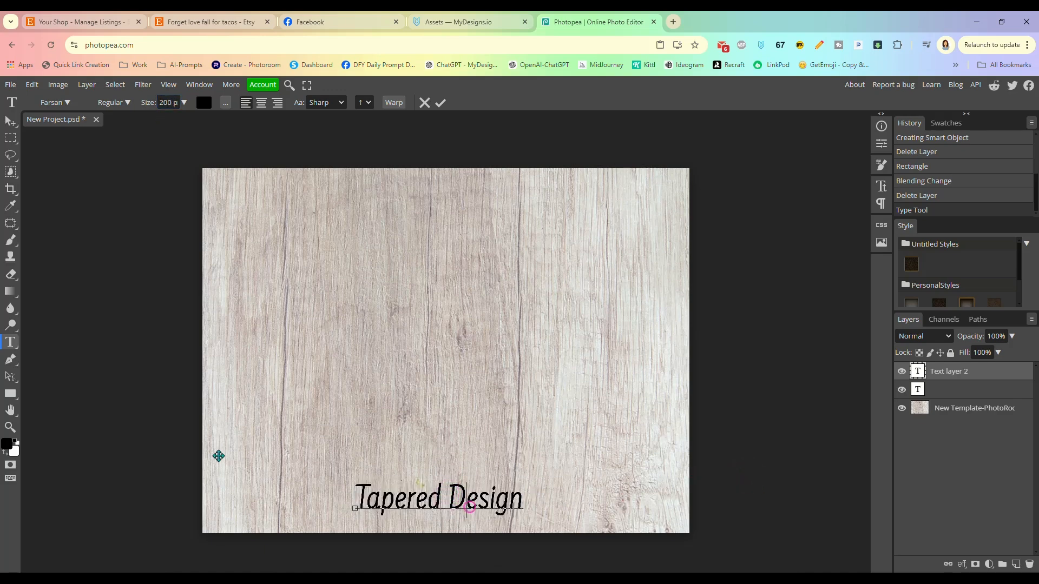
Move the Tapered Design text slightly to the left along the bottom of the wood background.
{"action": "left_click", "coordinate": [10, 121]}
{"action": "double_click", "coordinate": [442, 498]}
{"action": "left_click_drag", "start_coordinate": [468, 506], "coordinate": [458, 506]}
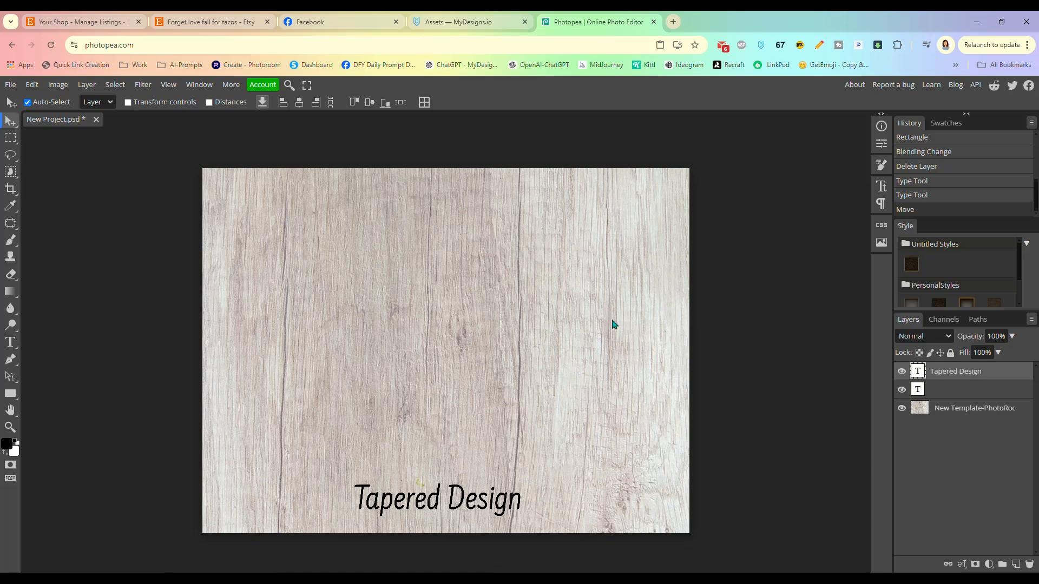
Delete the empty text layer and merge the Tapered Design text layer with the wood background layer.
{"action": "left_click", "coordinate": [952, 390]}
{"action": "key", "text": "Delete"}
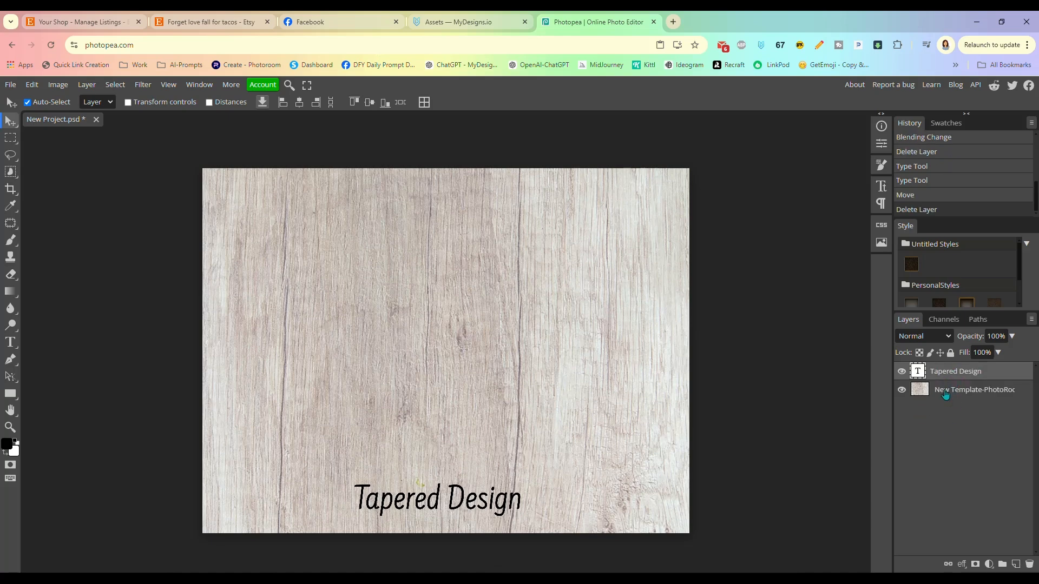
{"action": "left_click", "coordinate": [945, 395]}
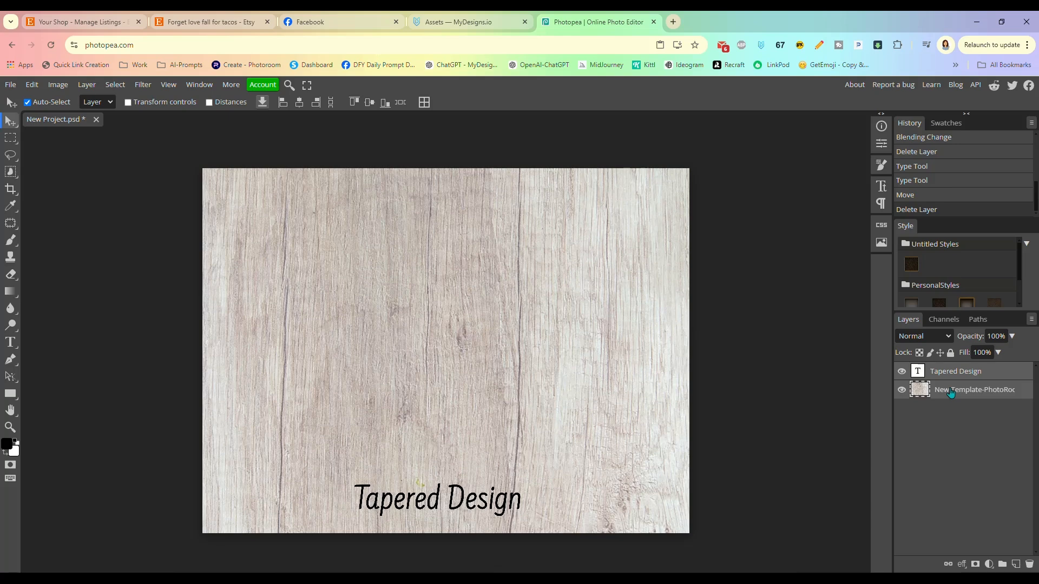
{"action": "right_click", "coordinate": [951, 394]}
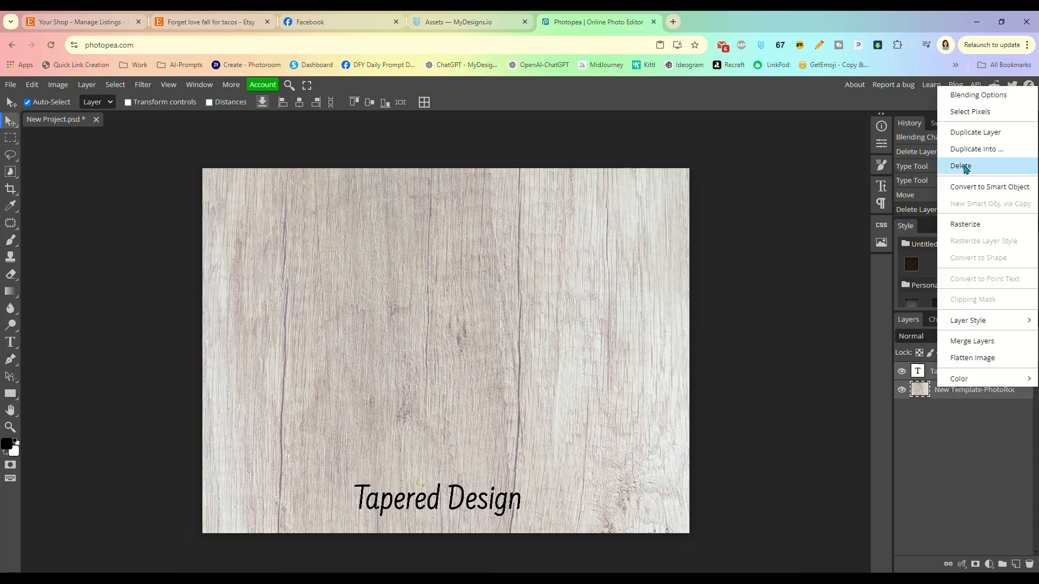
{"action": "left_click", "coordinate": [967, 343]}
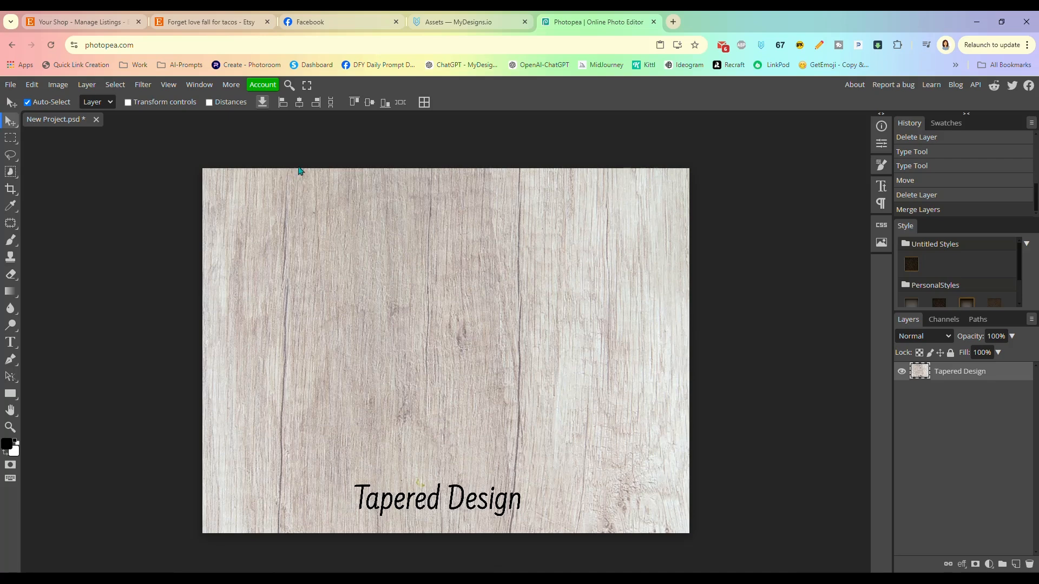
Draw a large rectangle shape with no fill and no stroke above the Tapered Design text.
{"action": "left_click", "coordinate": [11, 397]}
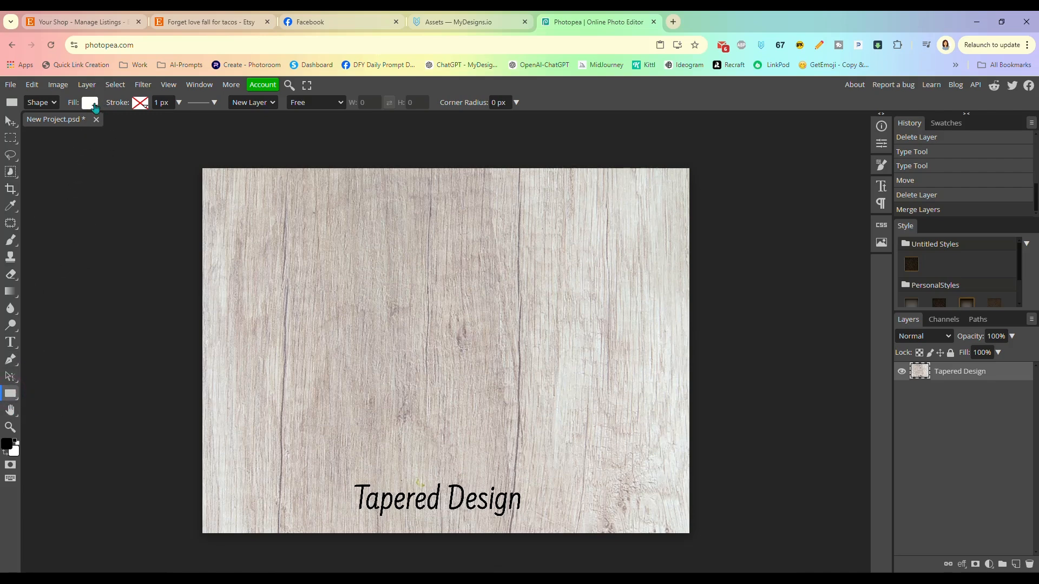
{"action": "left_click", "coordinate": [94, 105]}
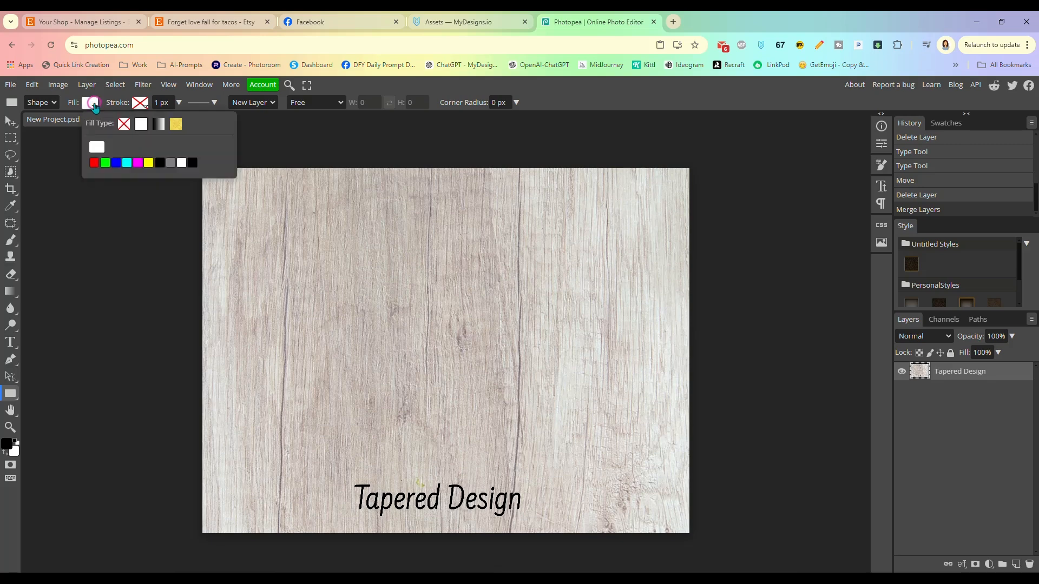
{"action": "left_click", "coordinate": [124, 124]}
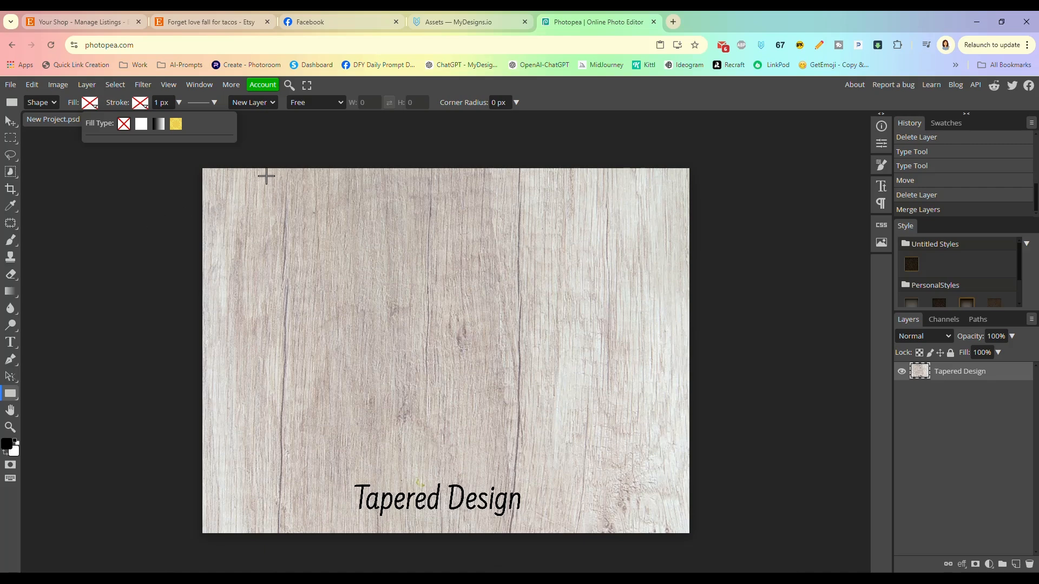
{"action": "left_click_drag", "start_coordinate": [260, 175], "coordinate": [629, 476]}
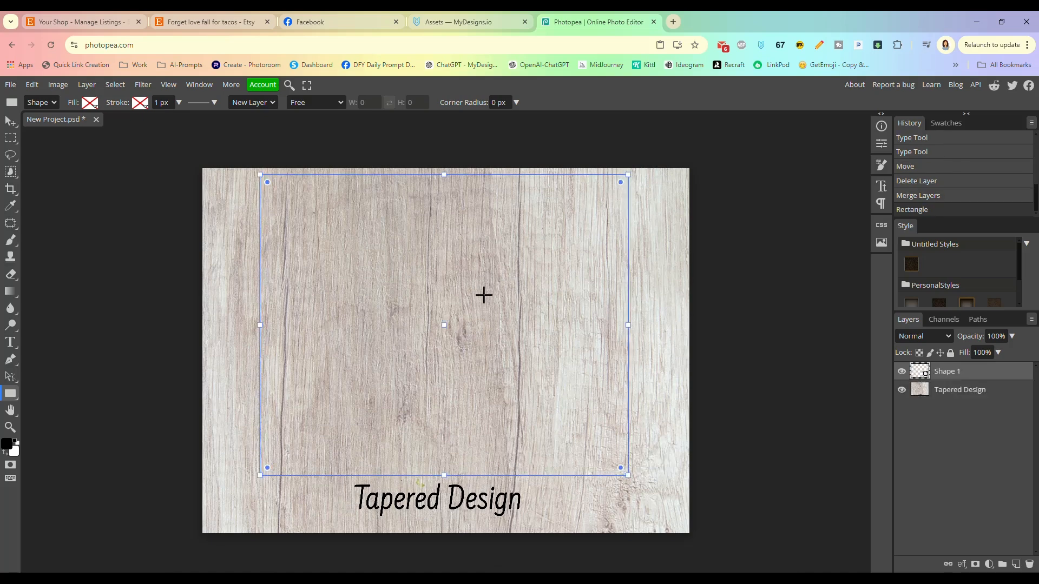
{"action": "left_click", "coordinate": [941, 377]}
{"action": "left_click", "coordinate": [943, 373]}
{"action": "left_click", "coordinate": [921, 371]}
{"action": "right_click", "coordinate": [945, 373]}
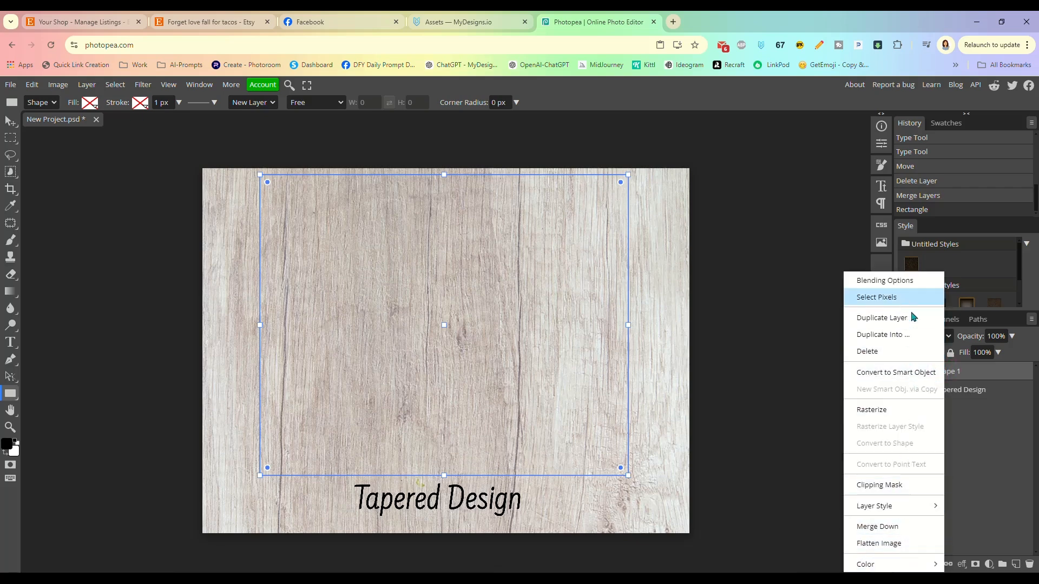
{"action": "left_click", "coordinate": [978, 432]}
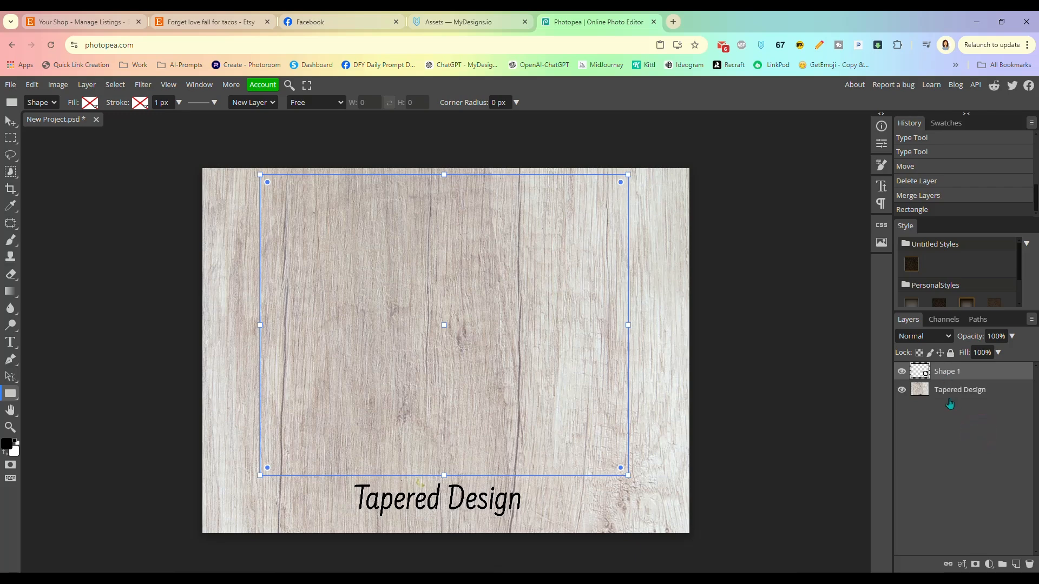
Rename the rectangle's layer to "md-image-" and convert it to a smart object.
{"action": "left_click", "coordinate": [10, 120]}
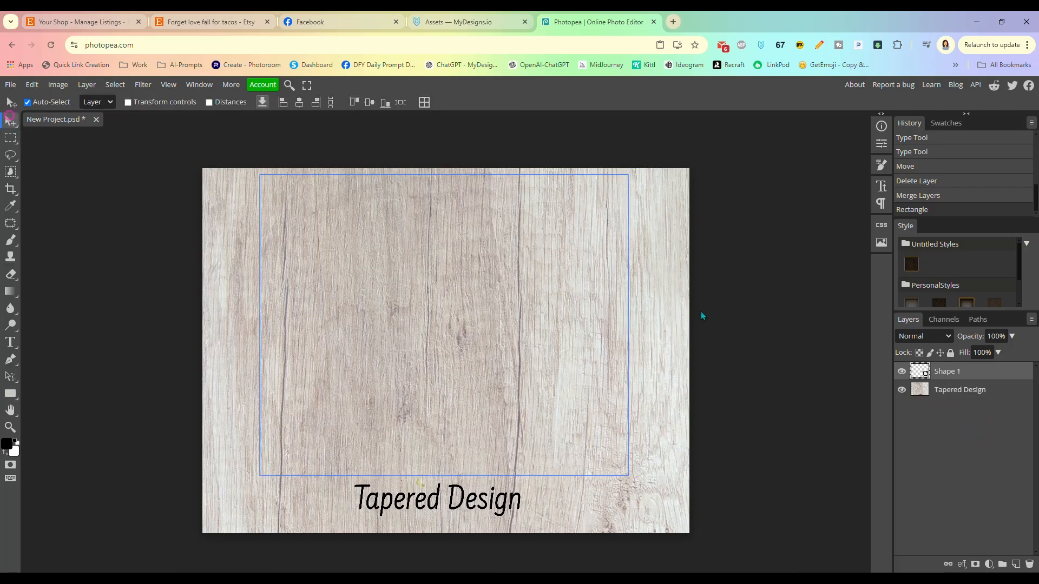
{"action": "double_click", "coordinate": [944, 372]}
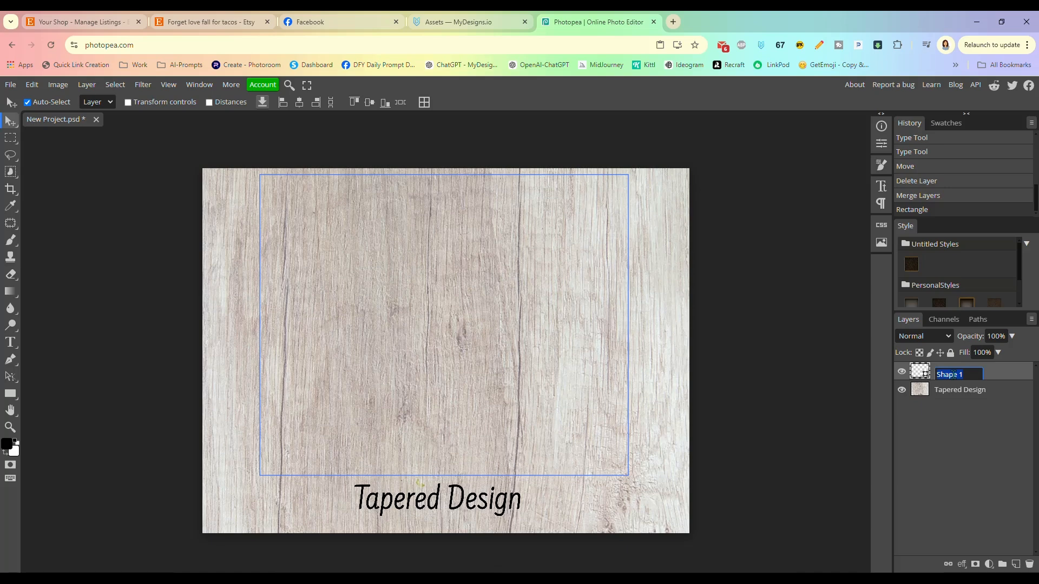
{"action": "type", "text": "md-image-"}
{"action": "left_click", "coordinate": [947, 413]}
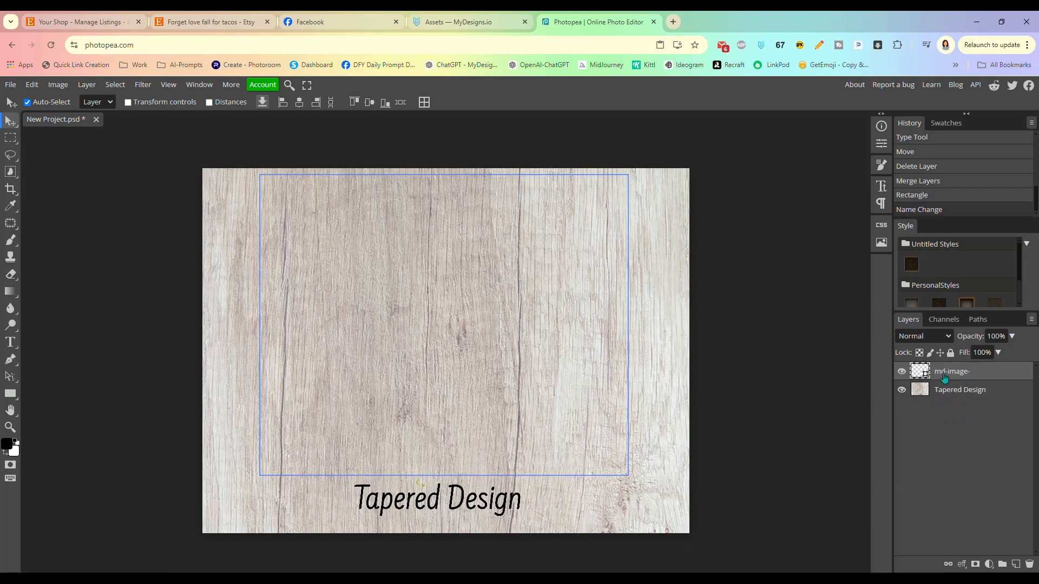
{"action": "right_click", "coordinate": [925, 374]}
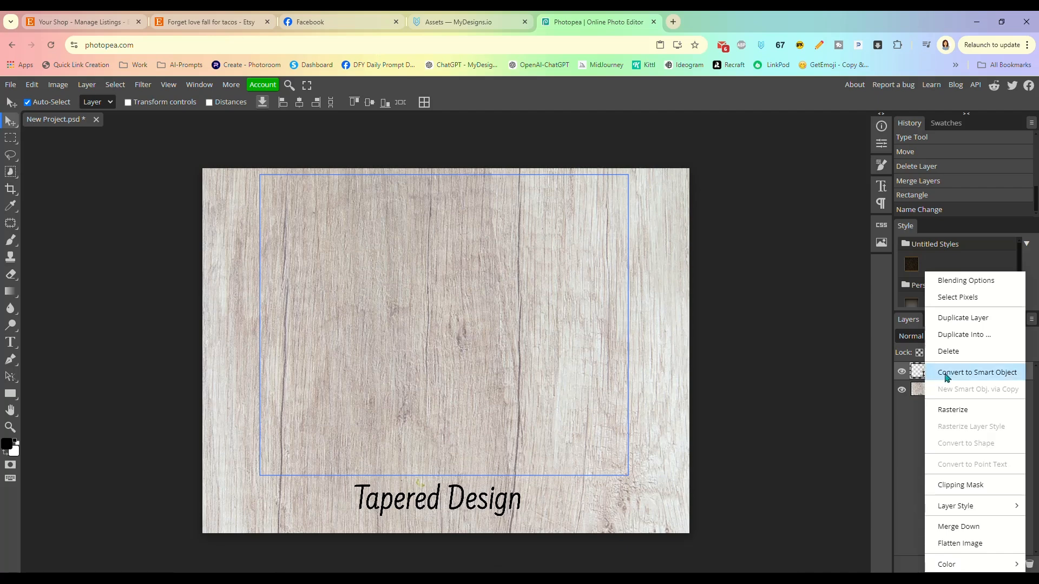
{"action": "left_click", "coordinate": [947, 374]}
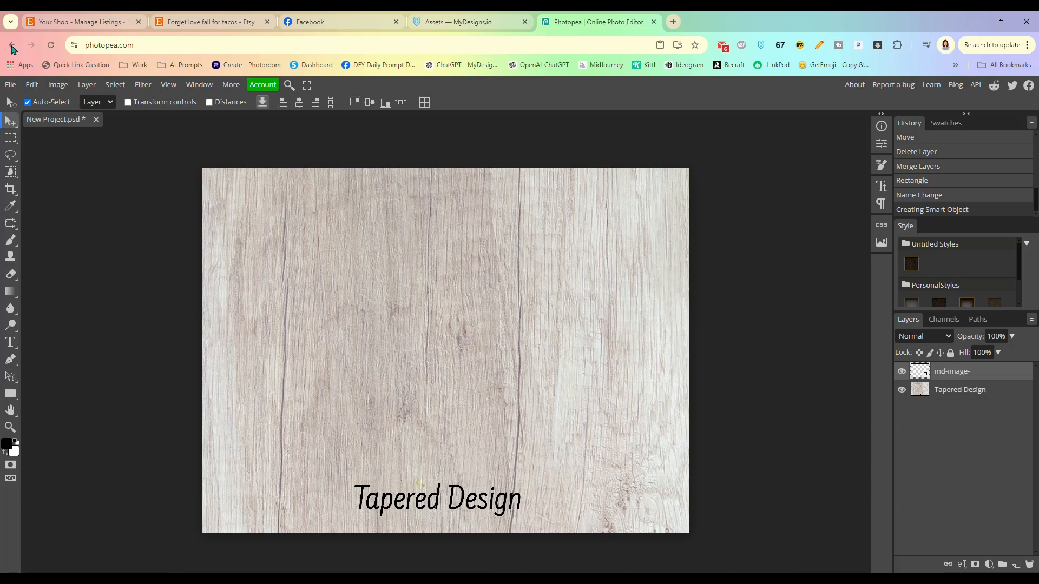
Save the project as a PSD file named MD-Mockup-TEST in the Product Images folder.
{"action": "left_click", "coordinate": [10, 85]}
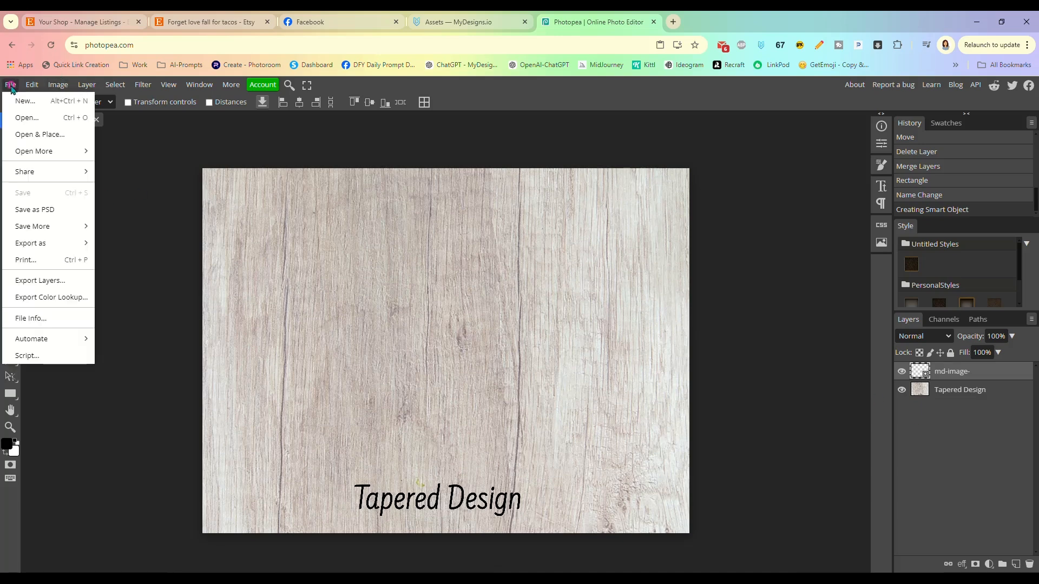
{"action": "left_click", "coordinate": [61, 215]}
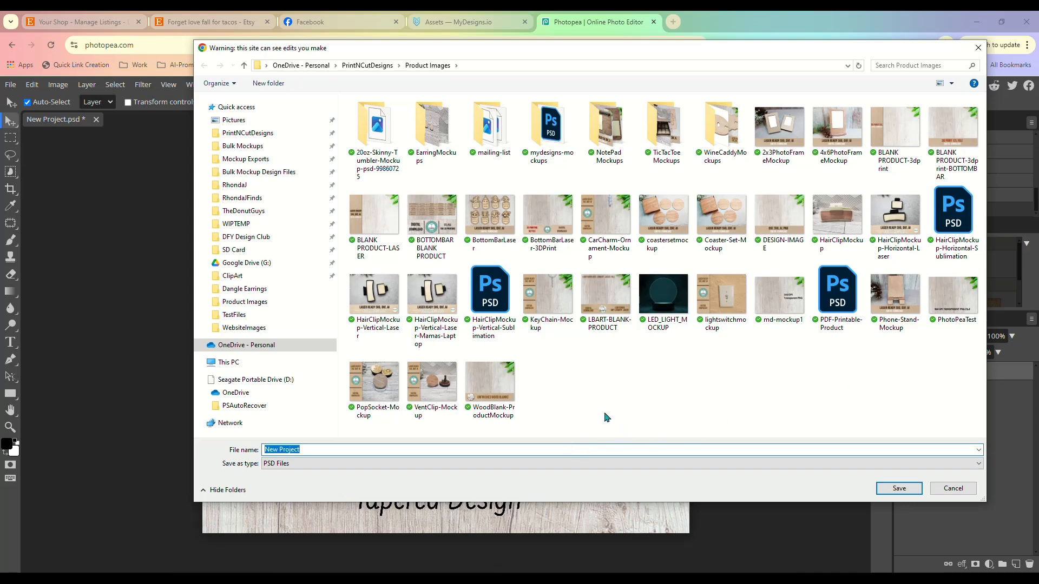
{"action": "type", "text": "MD-Mocku"}
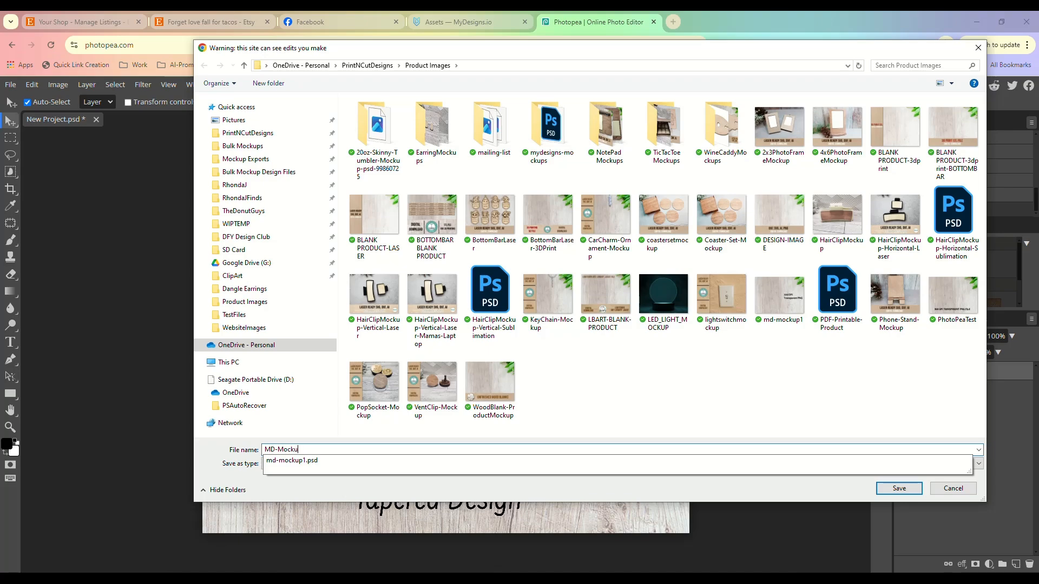
{"action": "type", "text": "p-"}
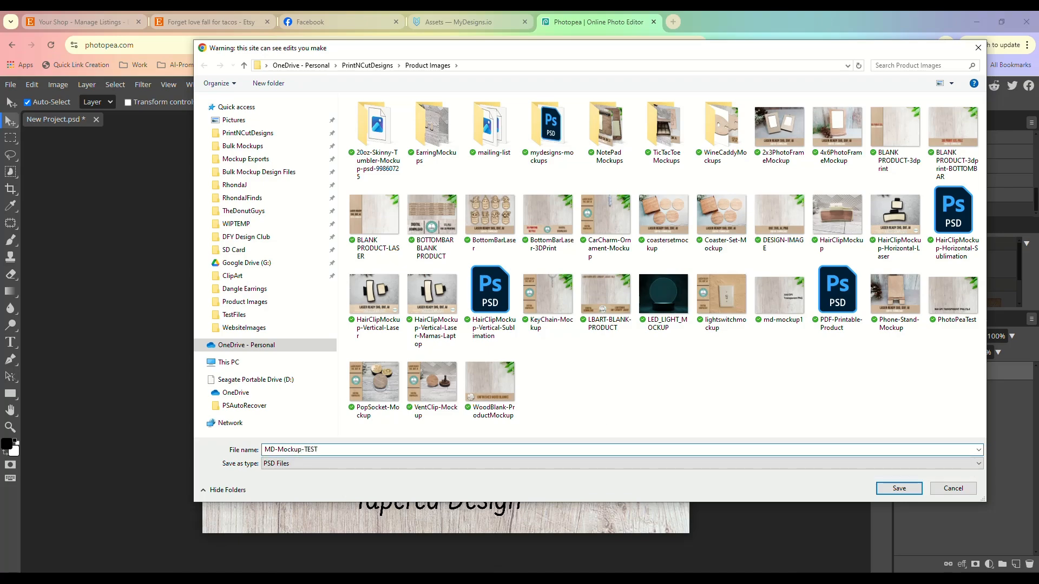
{"action": "type", "text": "TEST"}
{"action": "left_click", "coordinate": [894, 488]}
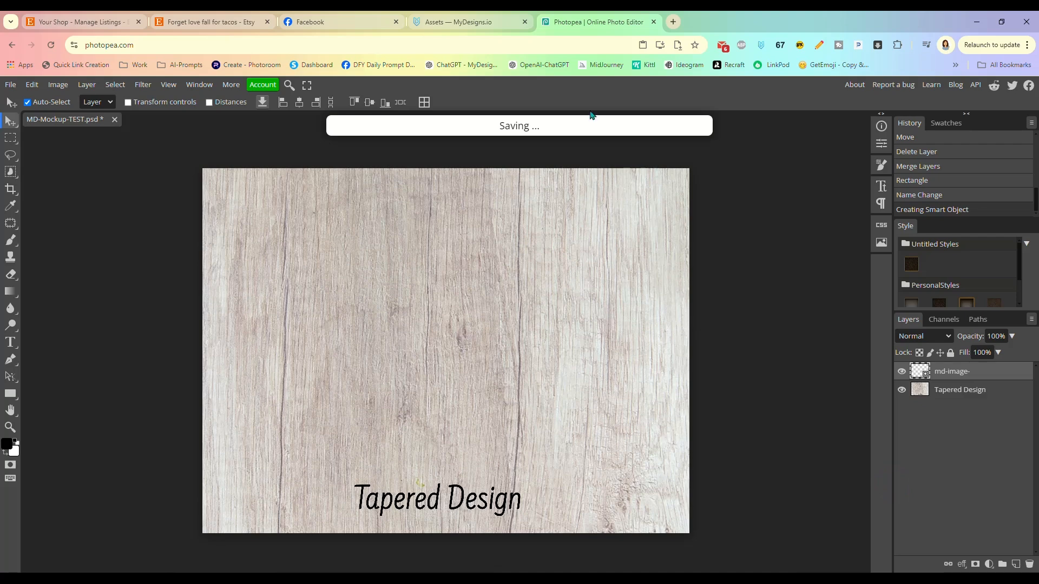
Switch to MyDesigns and choose MD-Mockup-TEST as the PSD file for the mockup upload.
{"action": "left_click", "coordinate": [476, 26]}
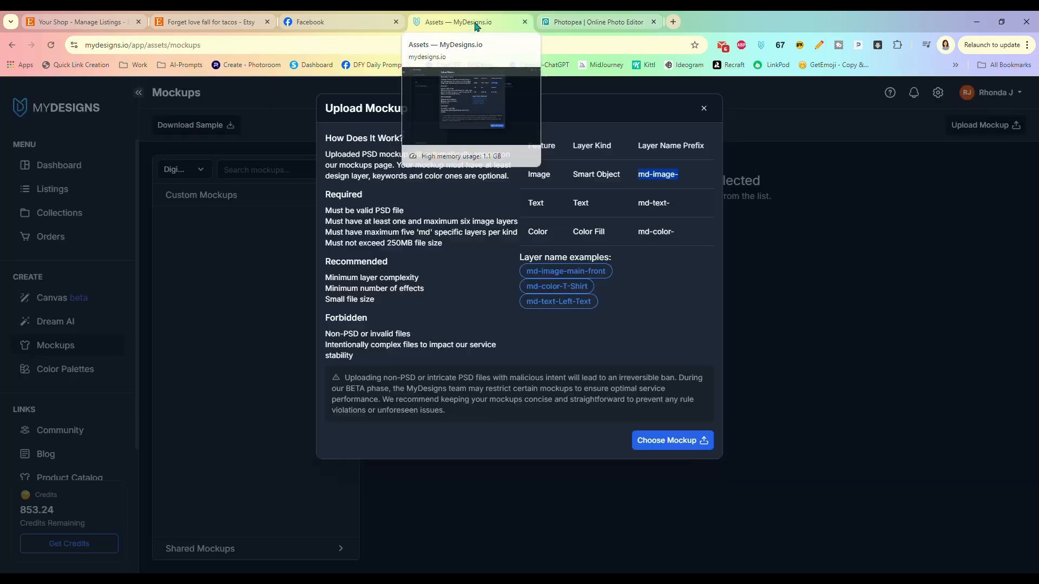
{"action": "left_click", "coordinate": [666, 447]}
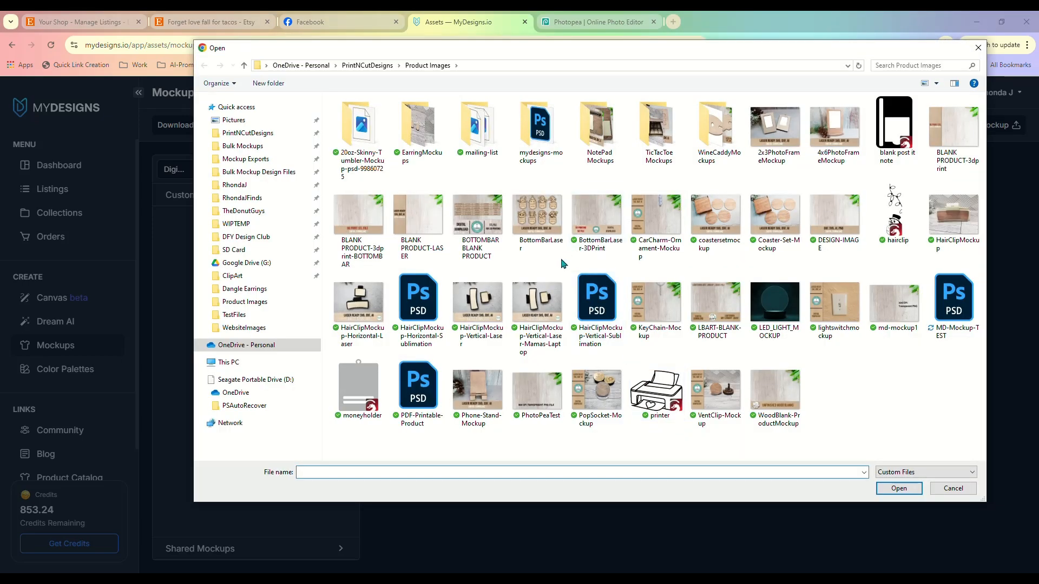
{"action": "double_click", "coordinate": [942, 341]}
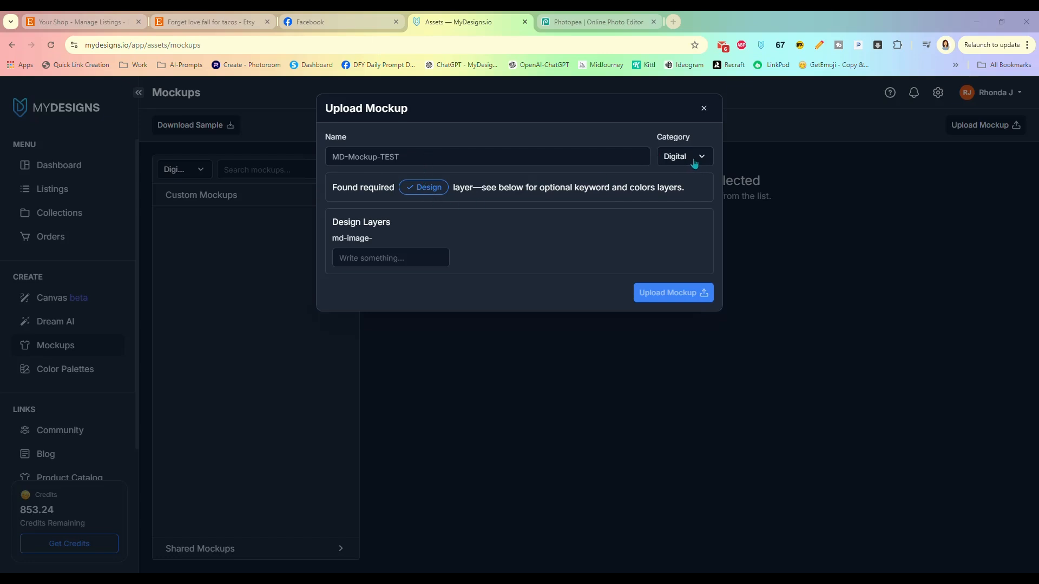
Label the md-image- design layer "Tapered", upload the mockup in the Digital category, and check the custom mockups list.
{"action": "left_click", "coordinate": [400, 258]}
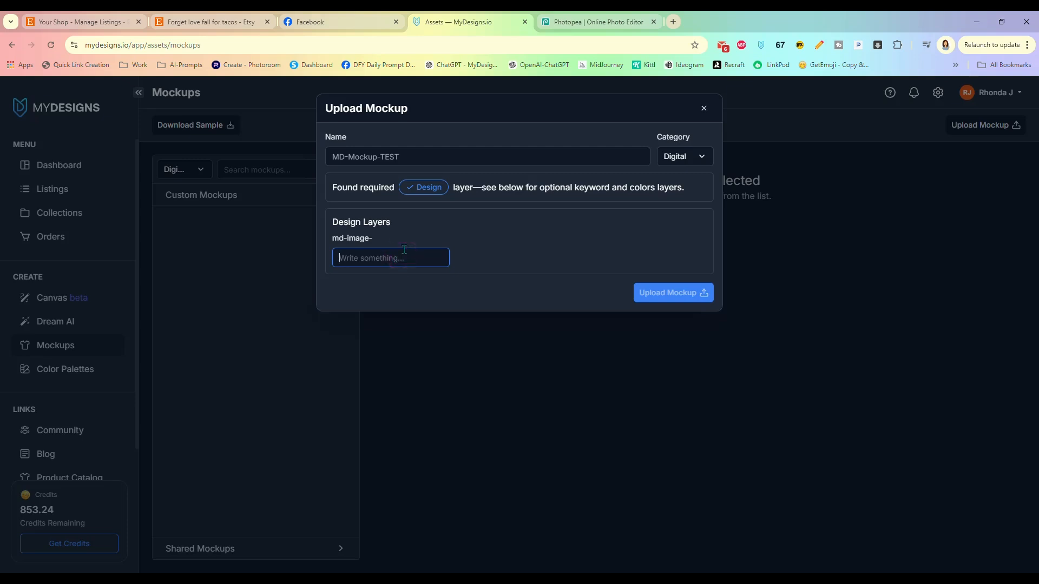
{"action": "type", "text": "Tapered"}
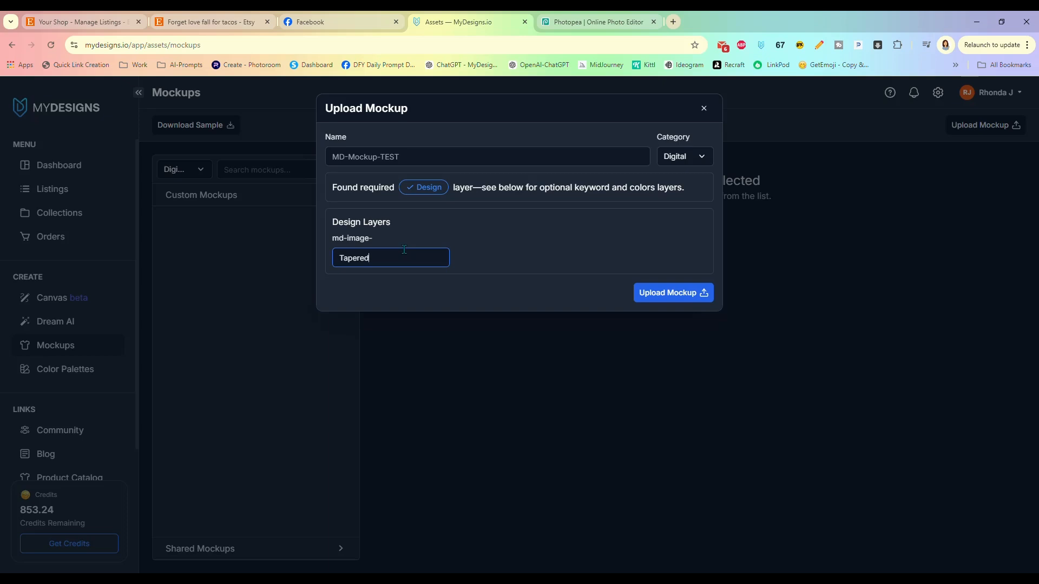
{"action": "left_click", "coordinate": [658, 295]}
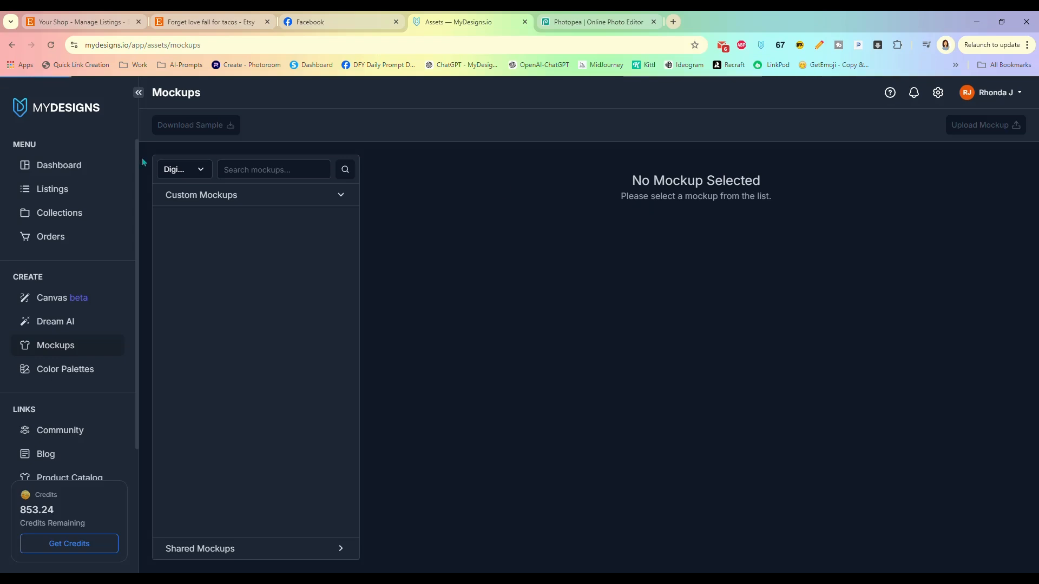
{"action": "left_click", "coordinate": [199, 196]}
{"action": "left_click", "coordinate": [197, 195]}
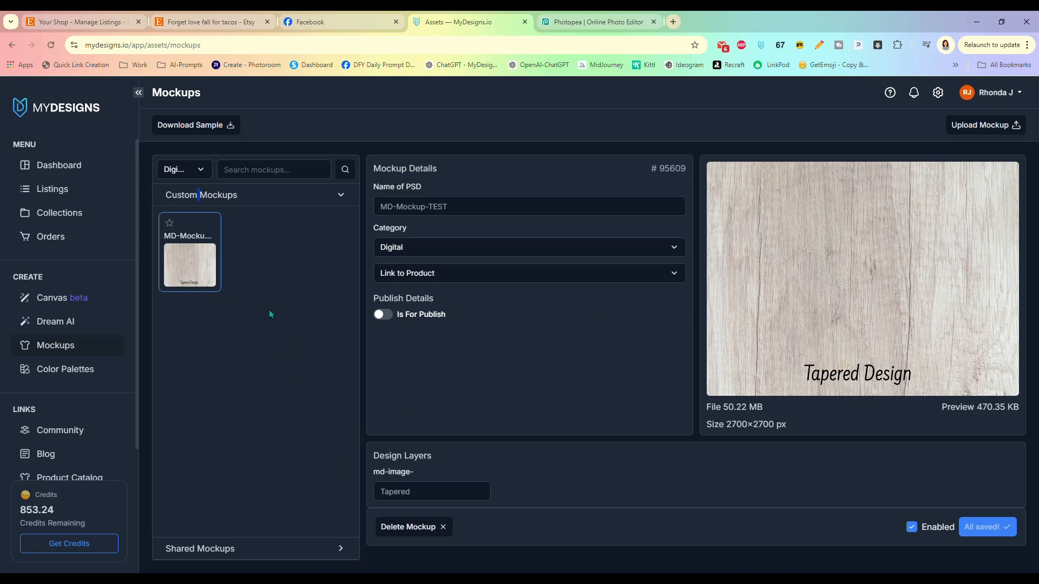
{"action": "left_click", "coordinate": [287, 262]}
Go to the listings and open the Tumbler Wraps collection folder.
{"action": "left_click", "coordinate": [49, 189]}
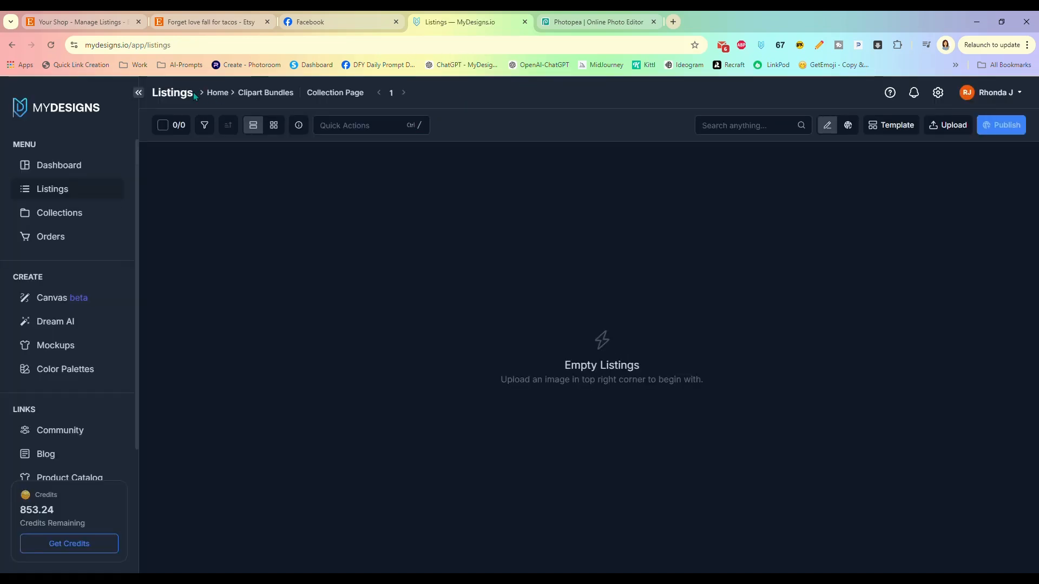
{"action": "left_click", "coordinate": [216, 92]}
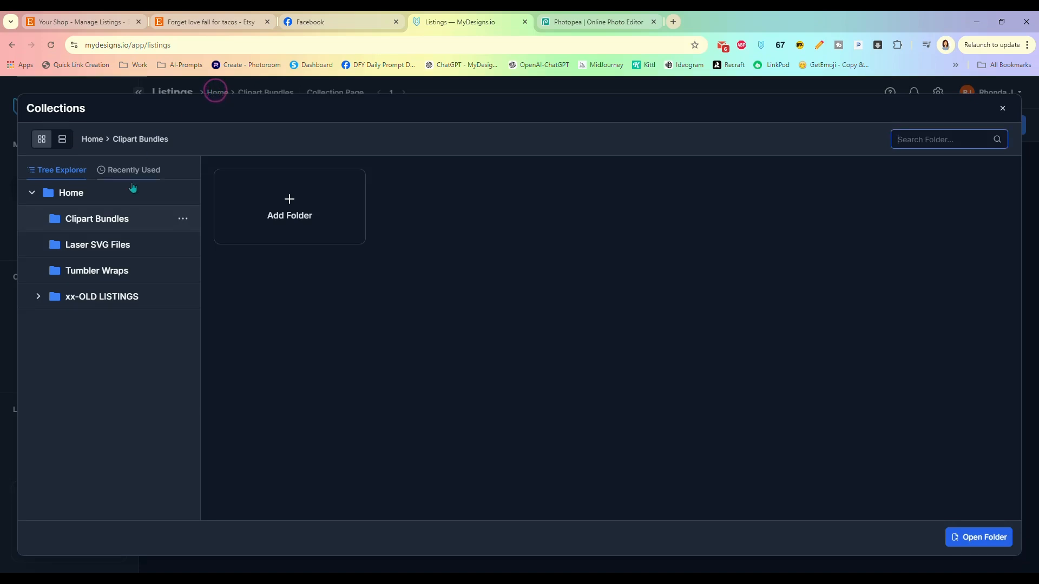
{"action": "left_click", "coordinate": [113, 271]}
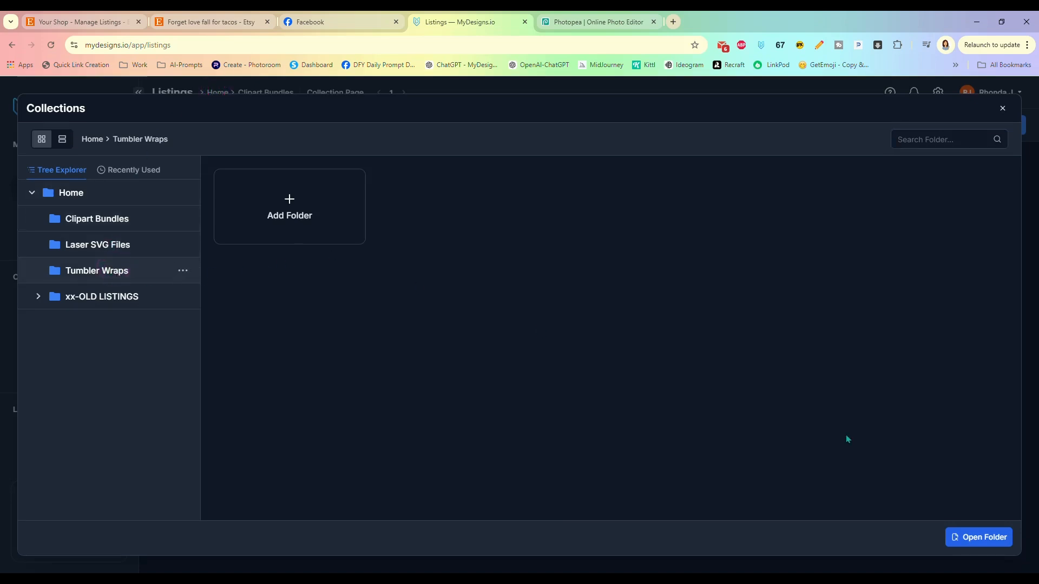
{"action": "left_click", "coordinate": [968, 535]}
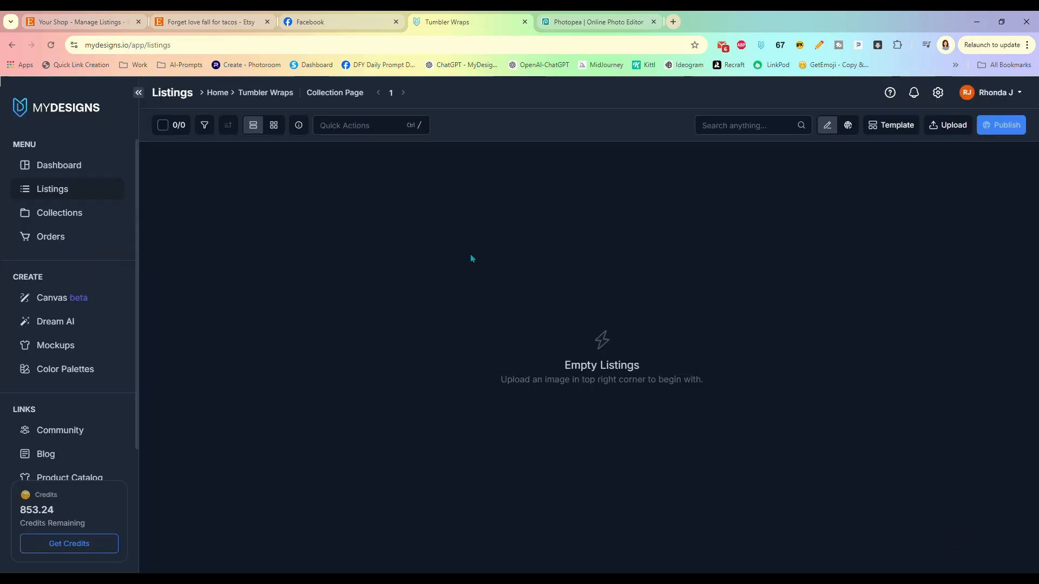
Upload TW257-ForgetLoveTacos.png from the Bulk Mockup Design Files folder to the Tumbler Wraps collection as a Straight Design.
{"action": "left_click", "coordinate": [944, 126]}
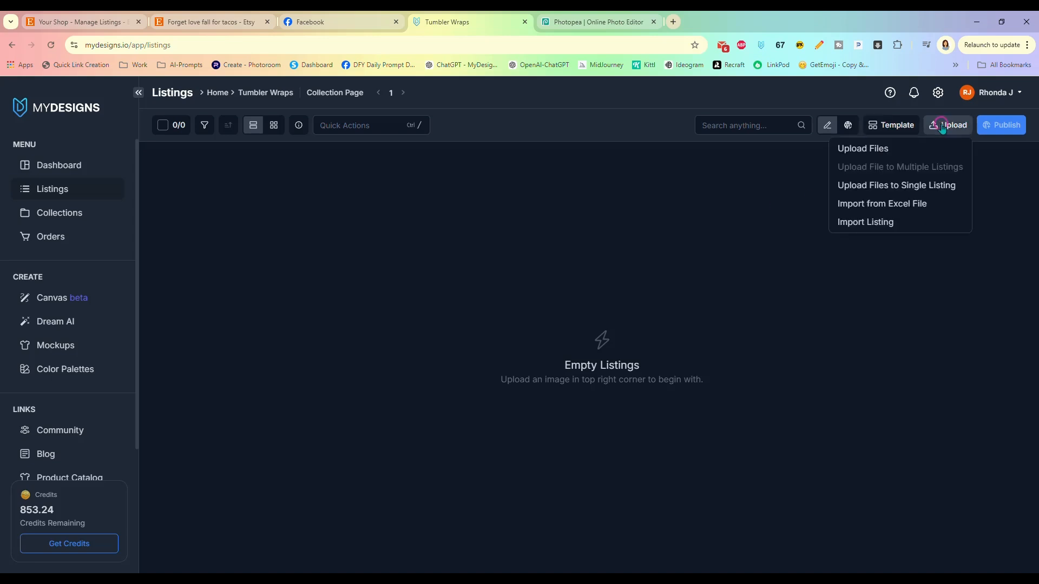
{"action": "left_click", "coordinate": [871, 151]}
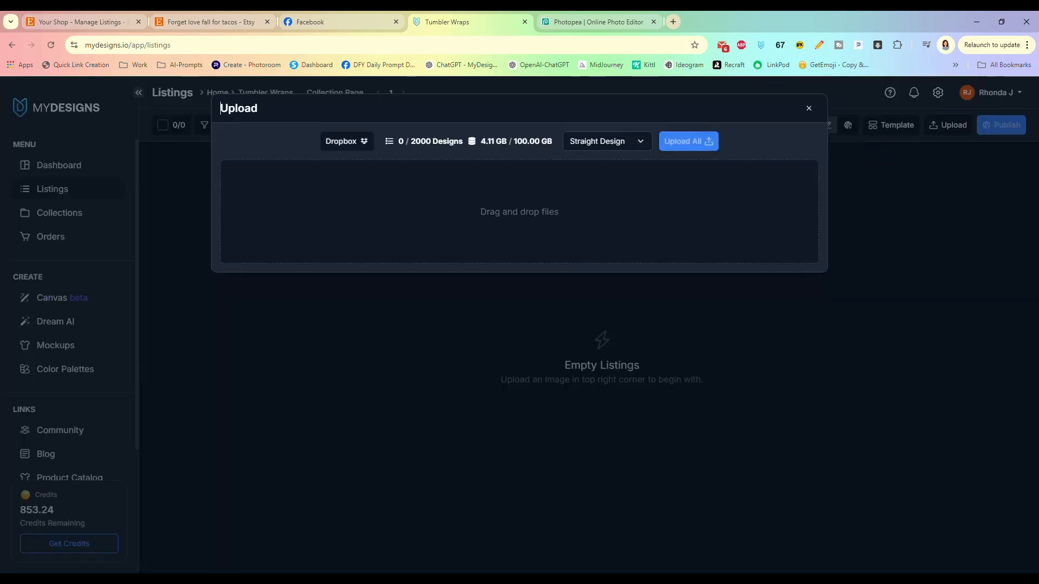
{"action": "key", "text": "super+e"}
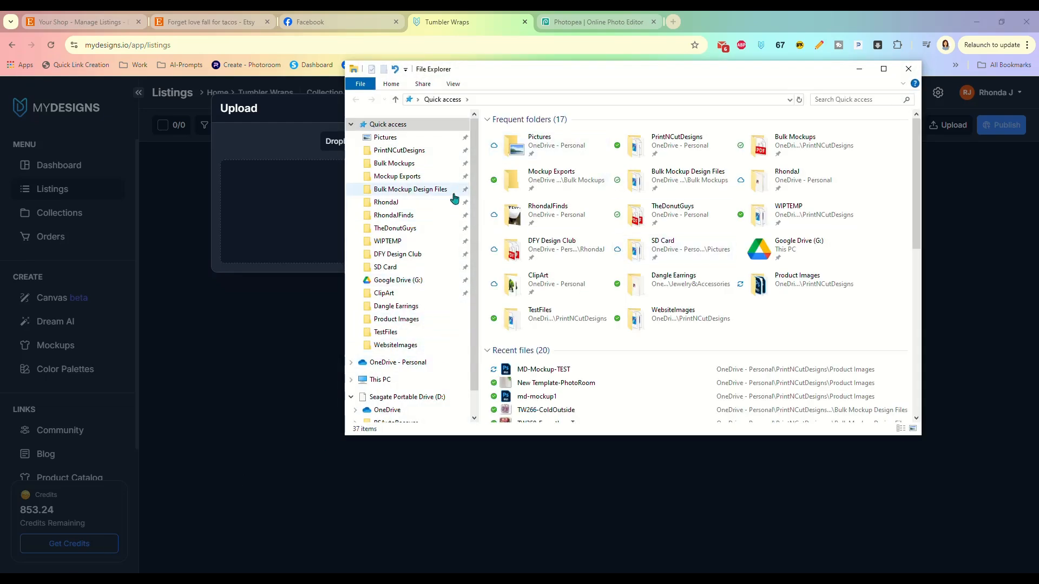
{"action": "left_click", "coordinate": [440, 191]}
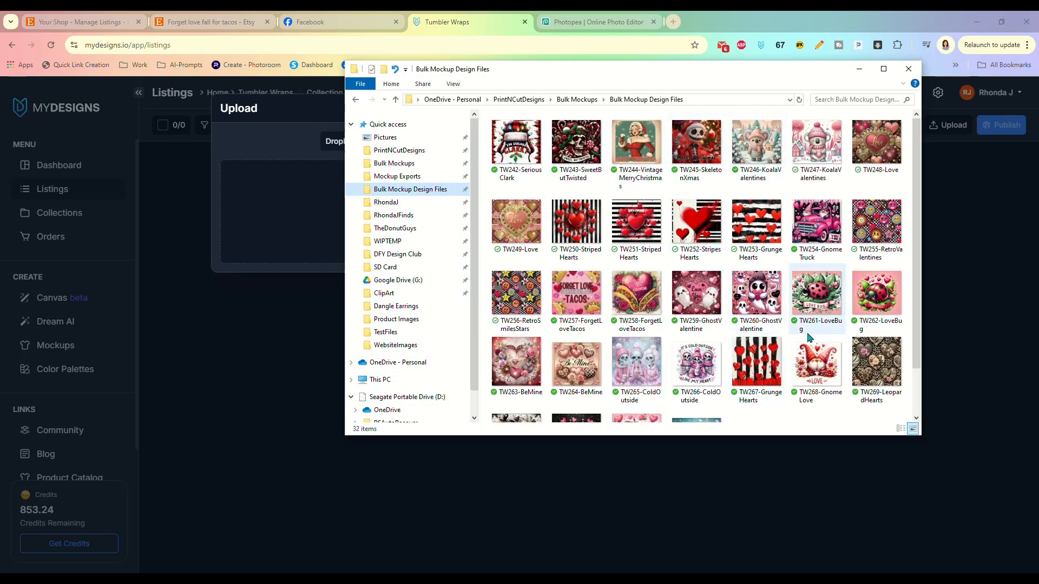
{"action": "left_click_drag", "start_coordinate": [676, 80], "coordinate": [761, 112]}
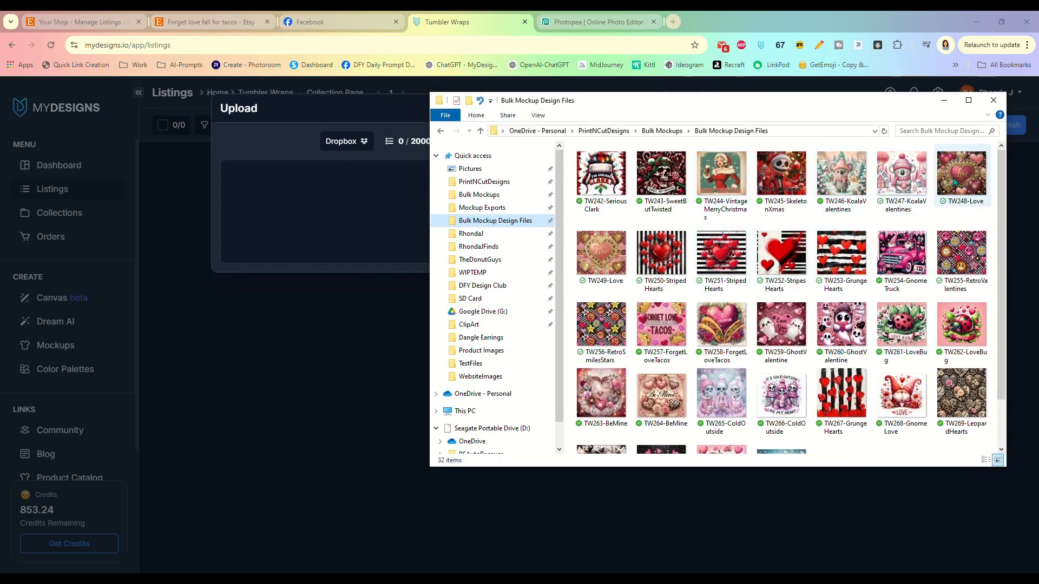
{"action": "left_click_drag", "start_coordinate": [665, 340], "coordinate": [379, 229]}
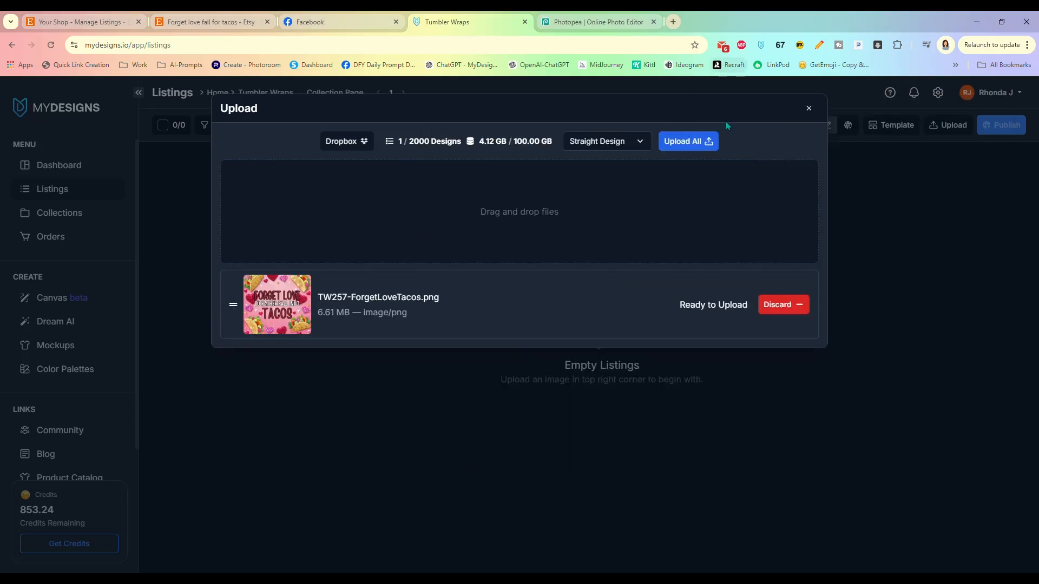
{"action": "left_click", "coordinate": [686, 141]}
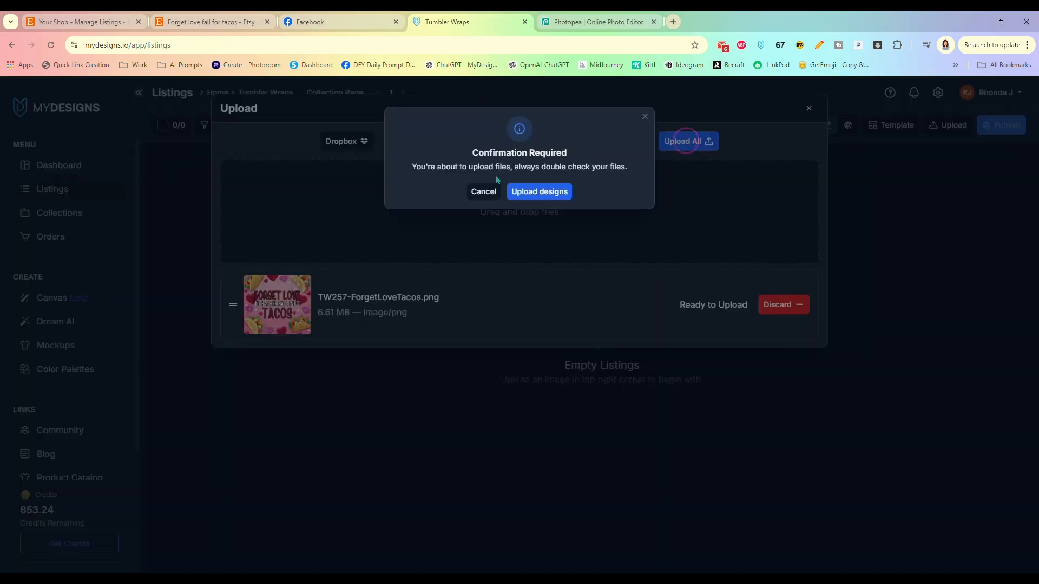
{"action": "left_click", "coordinate": [541, 195]}
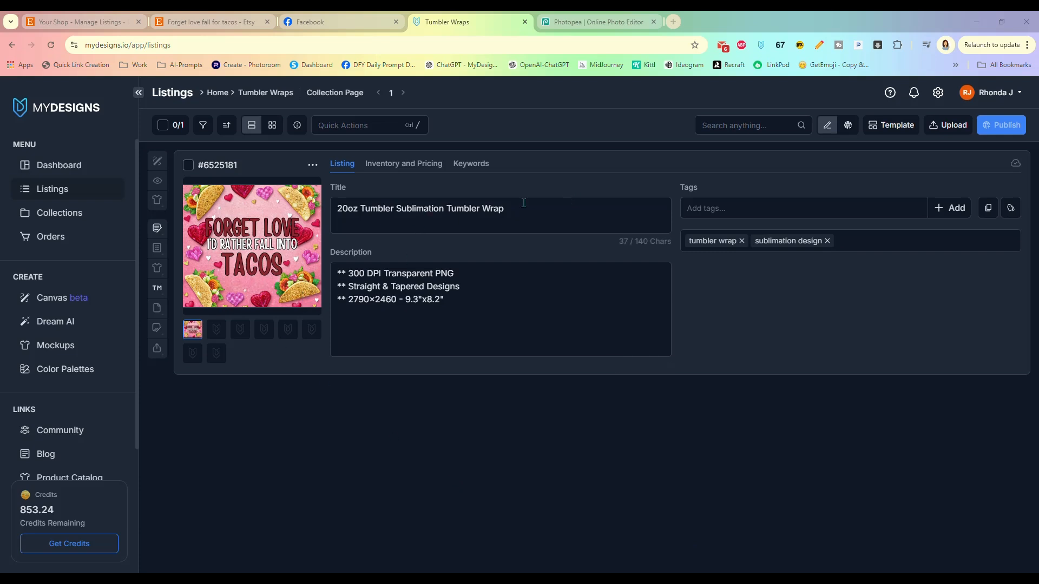
Review the new taco listing's inventory, pricing and keywords, and return to its main listing details.
{"action": "left_click", "coordinate": [403, 163]}
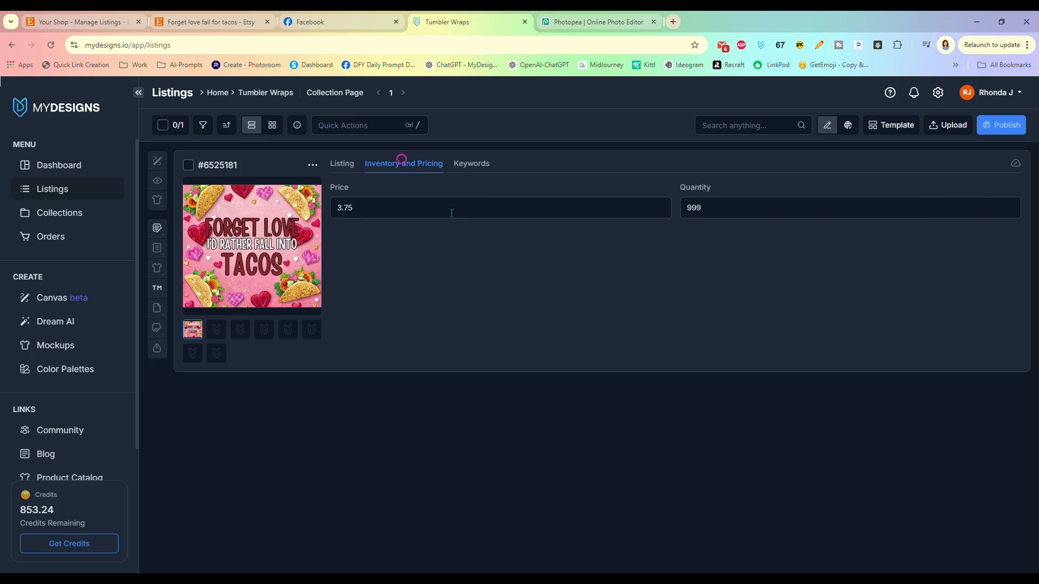
{"action": "left_click", "coordinate": [469, 164]}
{"action": "left_click", "coordinate": [336, 165]}
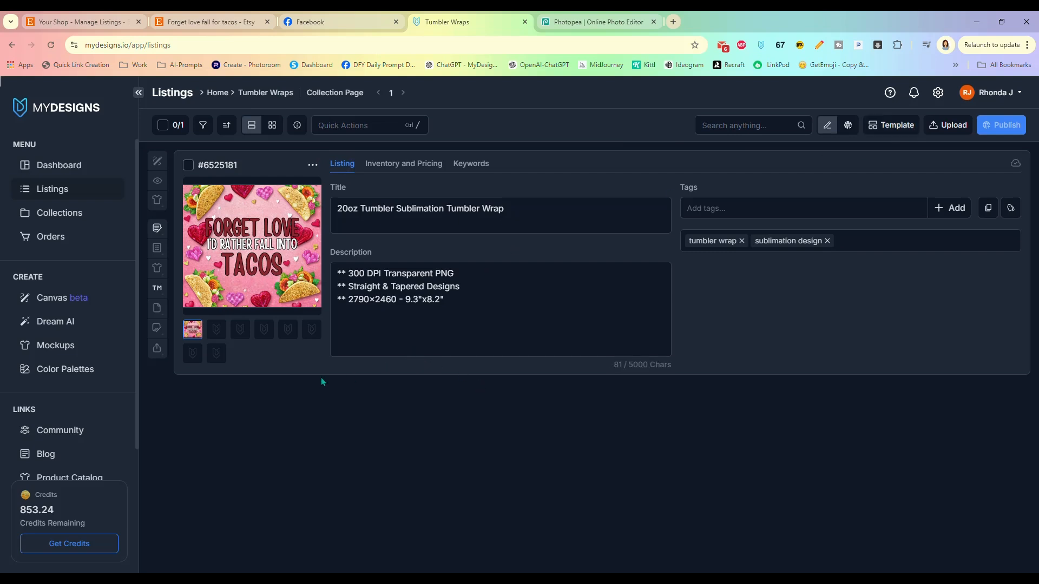
Start image mockups for the taco listing and choose the public Tapered File Digital Tumbler mockup from the Digital category.
{"action": "left_click", "coordinate": [188, 165]}
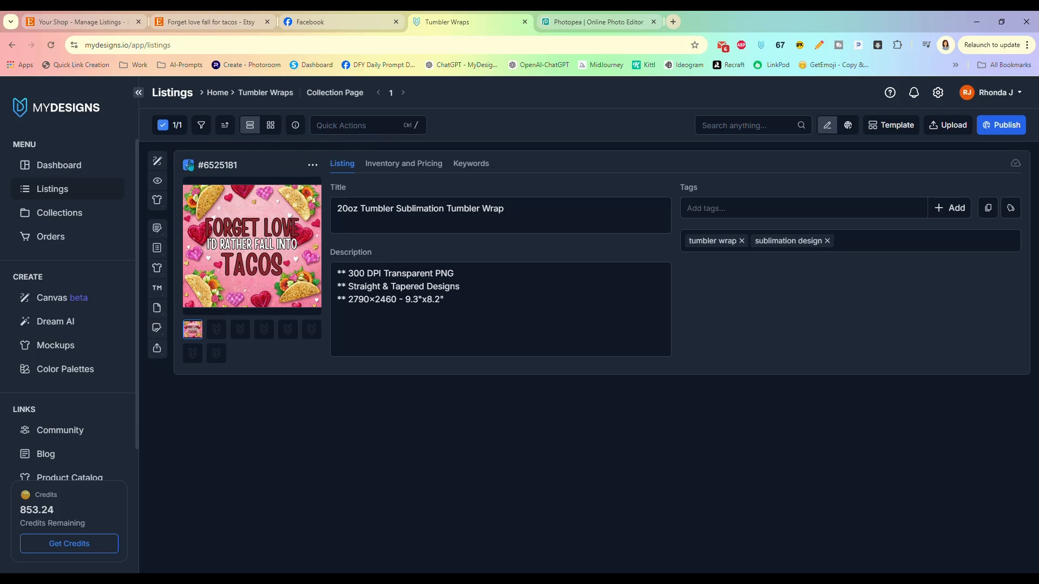
{"action": "left_click", "coordinate": [379, 126]}
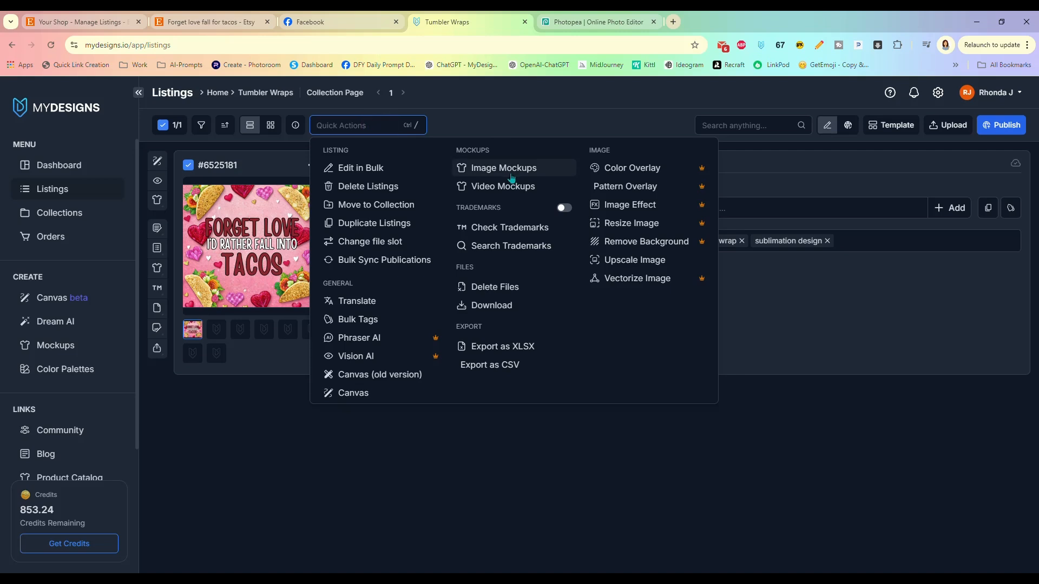
{"action": "left_click", "coordinate": [511, 168]}
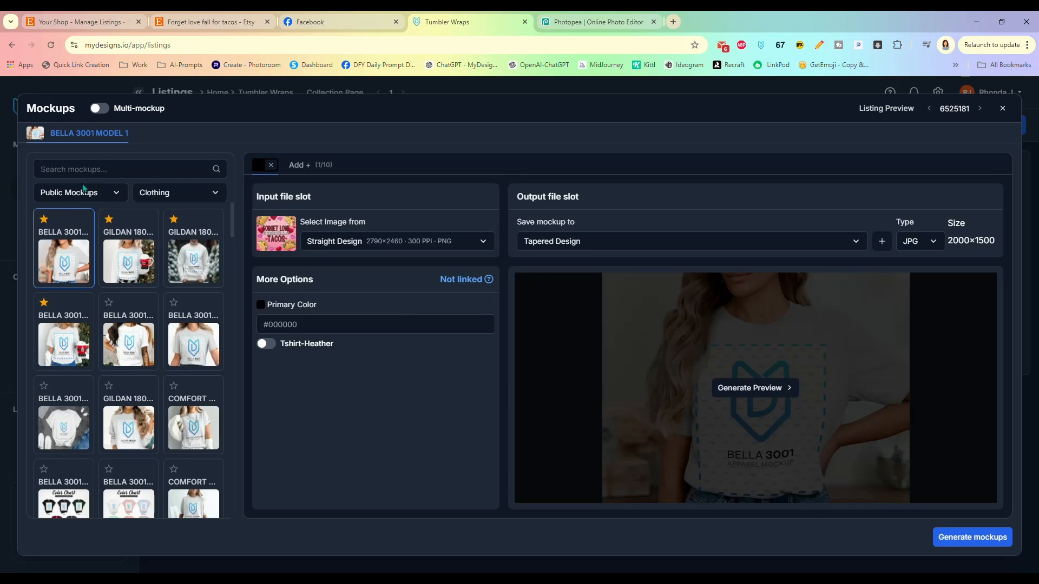
{"action": "left_click", "coordinate": [96, 196]}
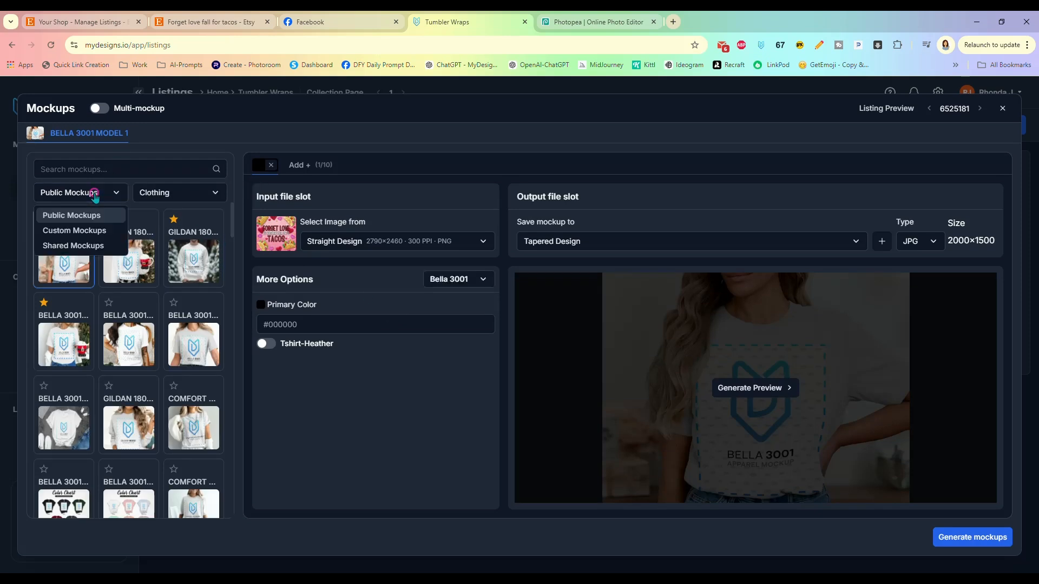
{"action": "left_click", "coordinate": [167, 198]}
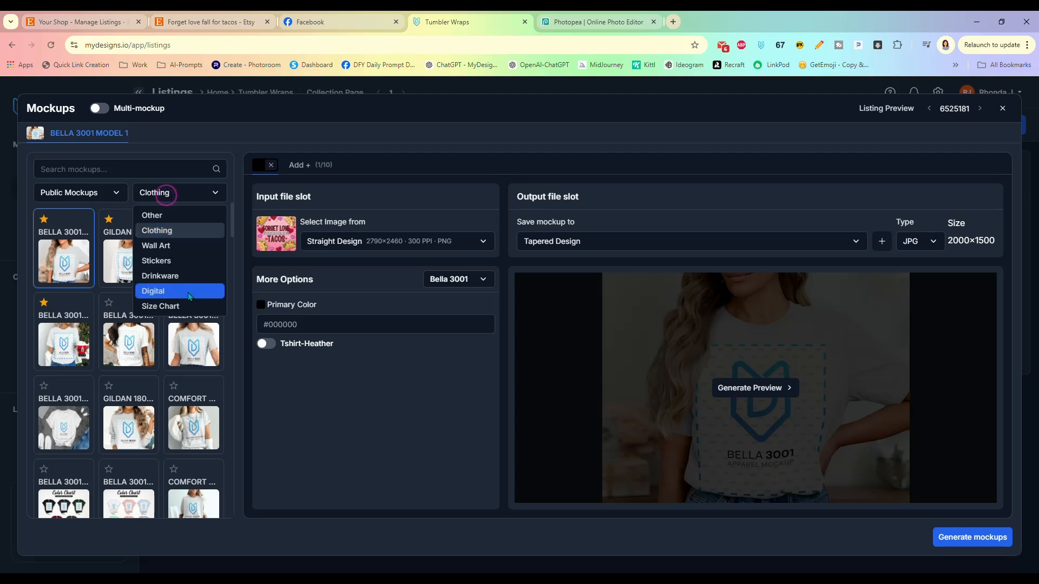
{"action": "left_click", "coordinate": [163, 291]}
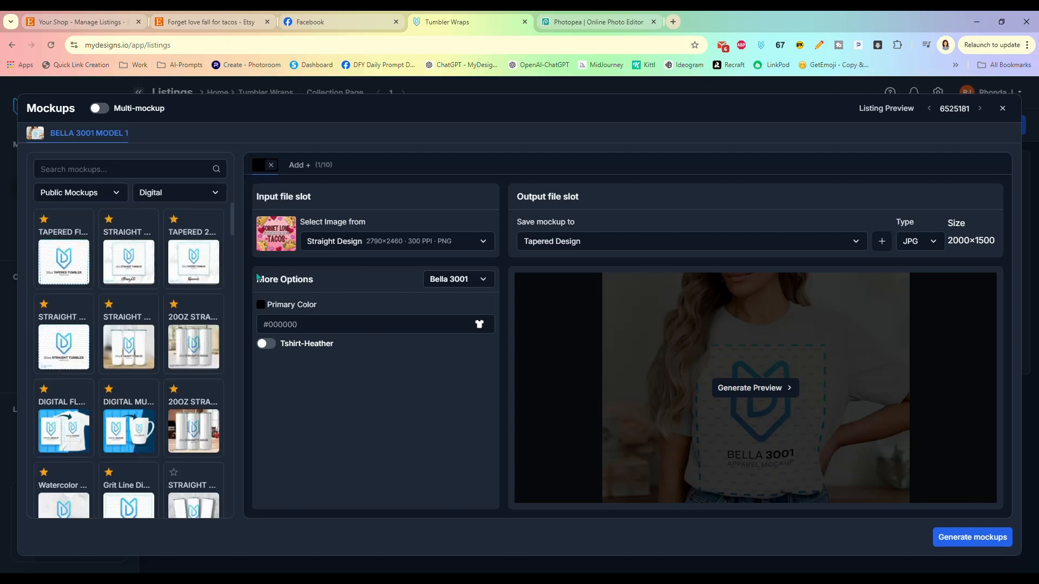
{"action": "left_click", "coordinate": [69, 272]}
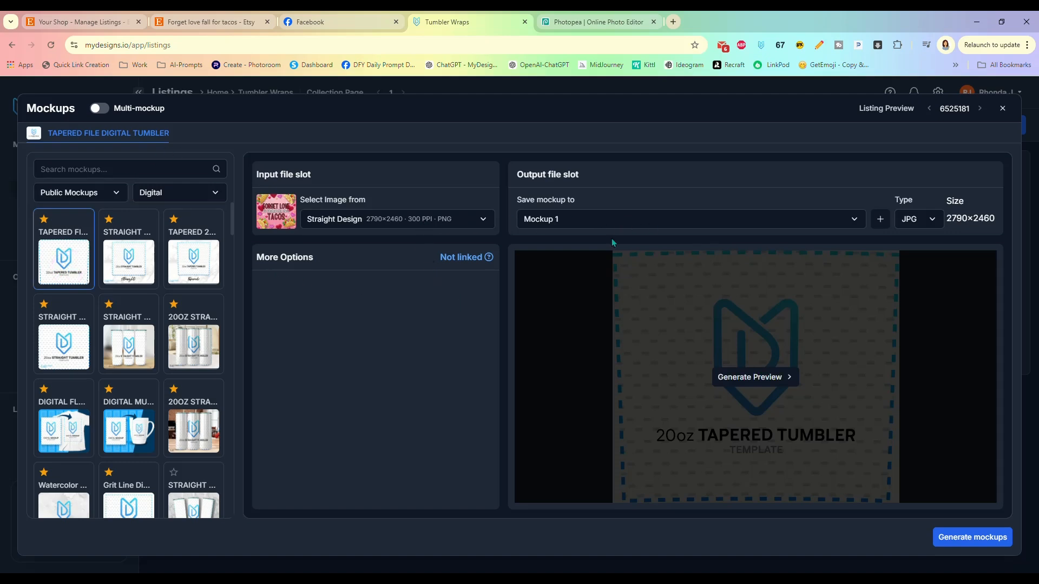
Generate the tapered file as a PNG saved to the Tapered Design slot and view it in the listing.
{"action": "left_click", "coordinate": [631, 221]}
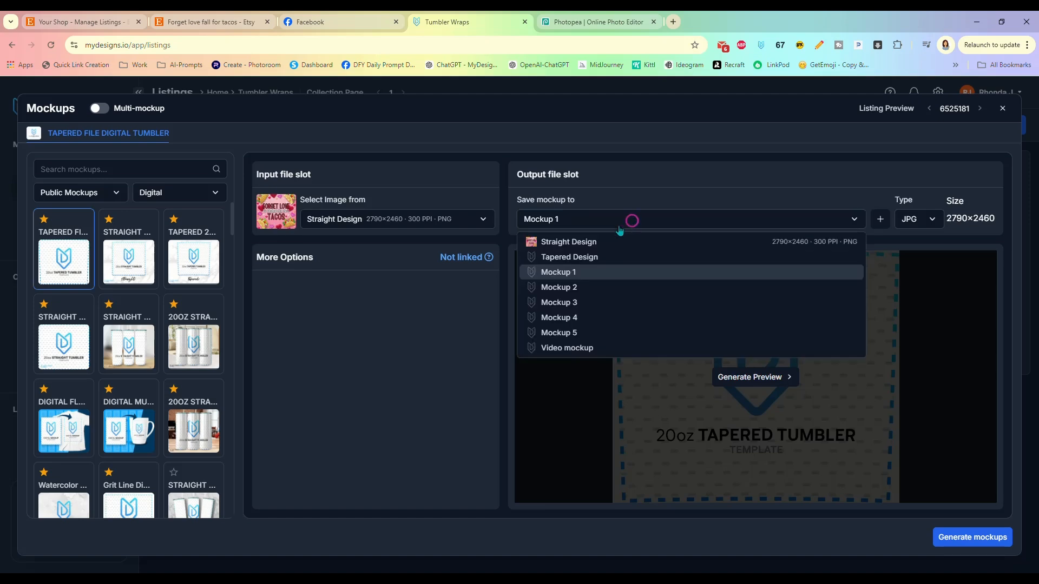
{"action": "left_click", "coordinate": [615, 243]}
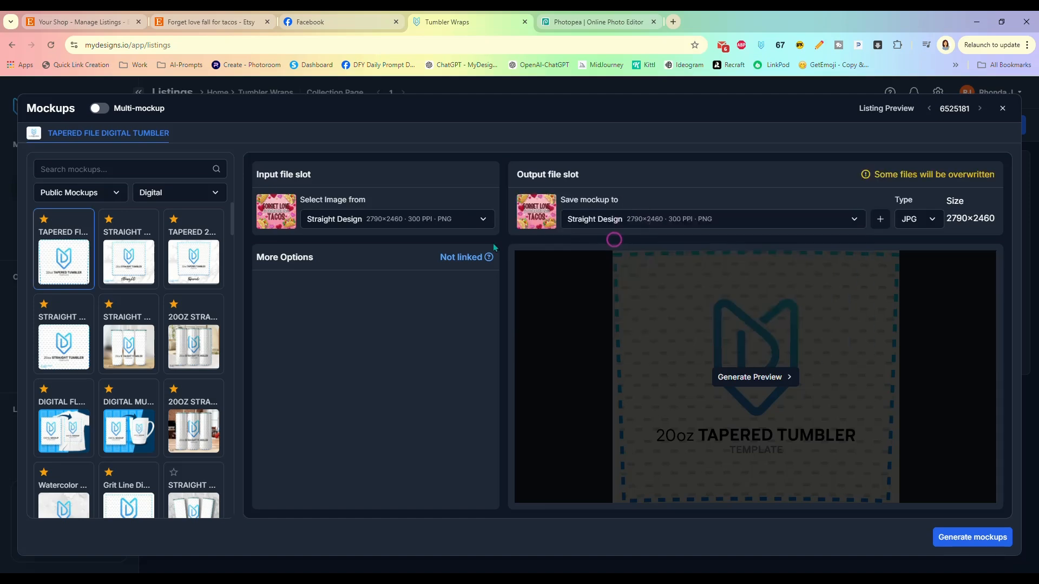
{"action": "left_click", "coordinate": [927, 221]}
{"action": "left_click", "coordinate": [923, 258]}
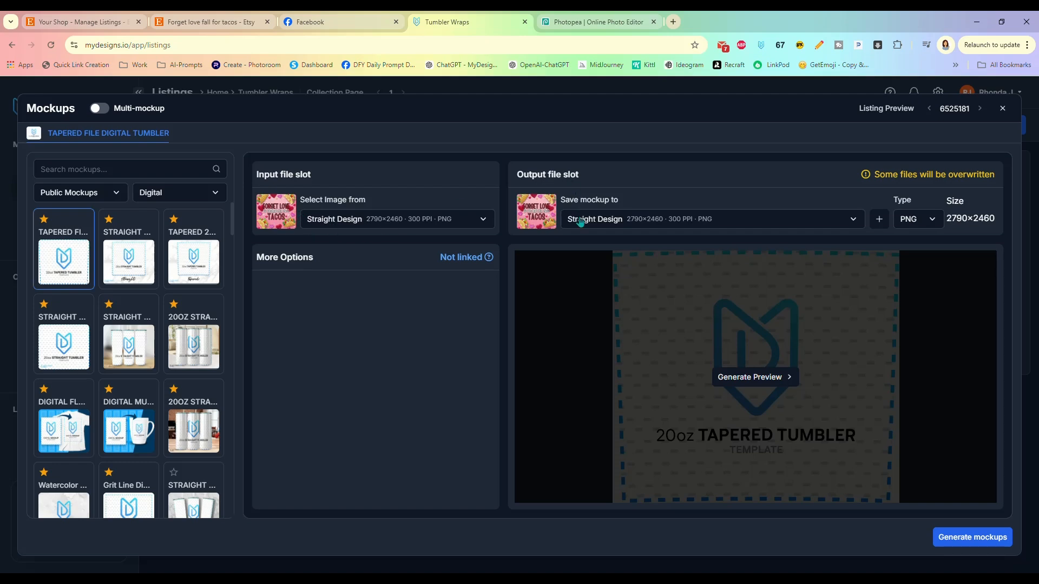
{"action": "left_click", "coordinate": [618, 229]}
{"action": "left_click", "coordinate": [599, 258]}
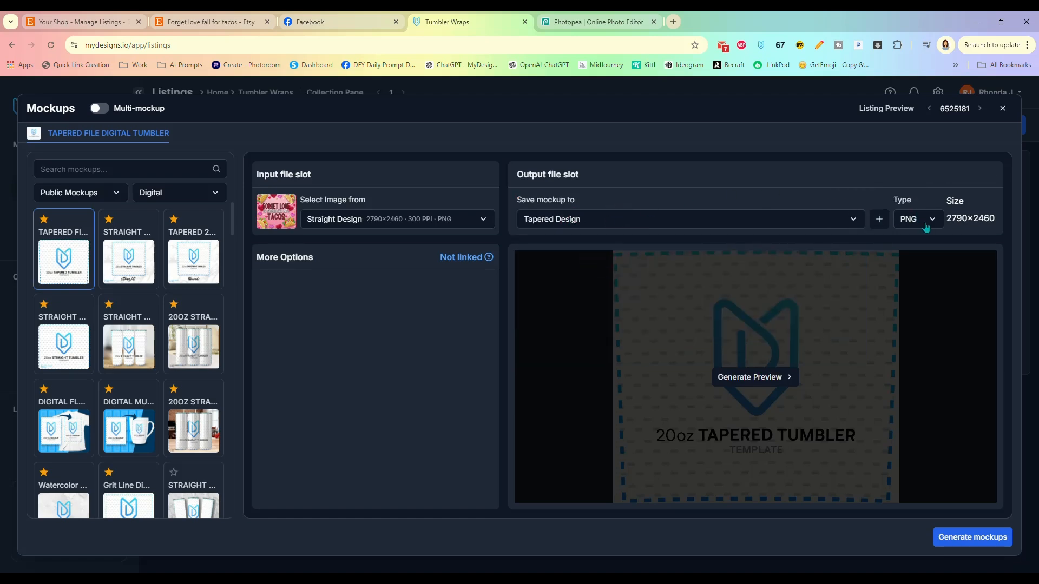
{"action": "left_click", "coordinate": [971, 538]}
{"action": "left_click", "coordinate": [544, 214]}
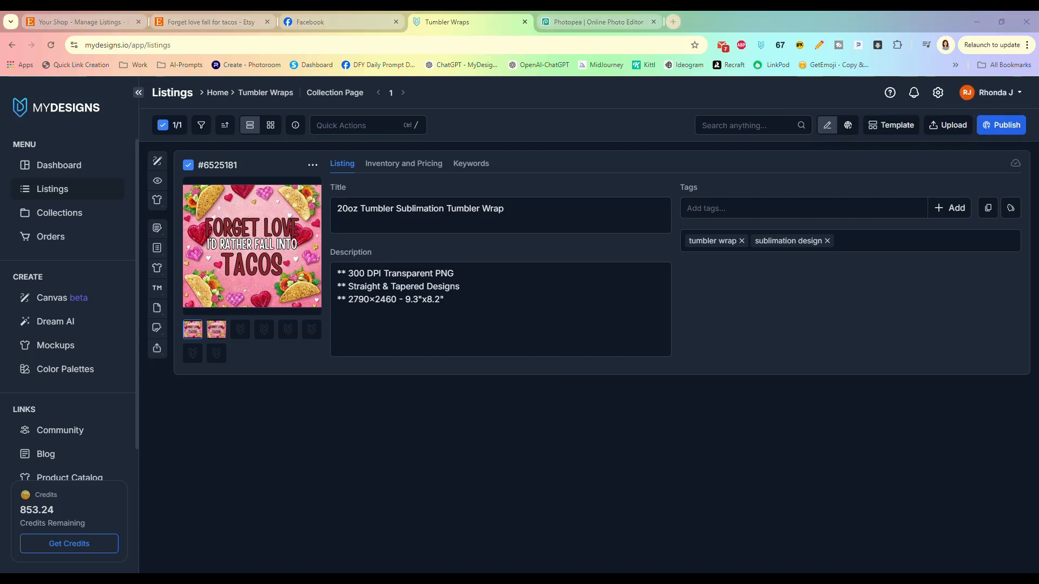
{"action": "left_click", "coordinate": [208, 331]}
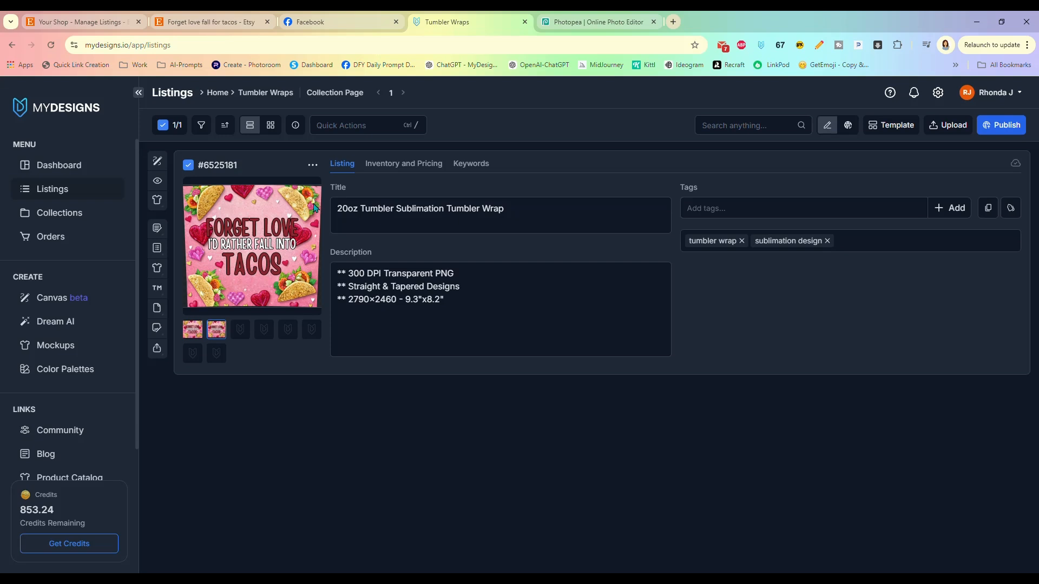
Start another image mockup for the listing and choose MD-Mockup-TEST from the custom mockups in the Digital category.
{"action": "left_click", "coordinate": [364, 124]}
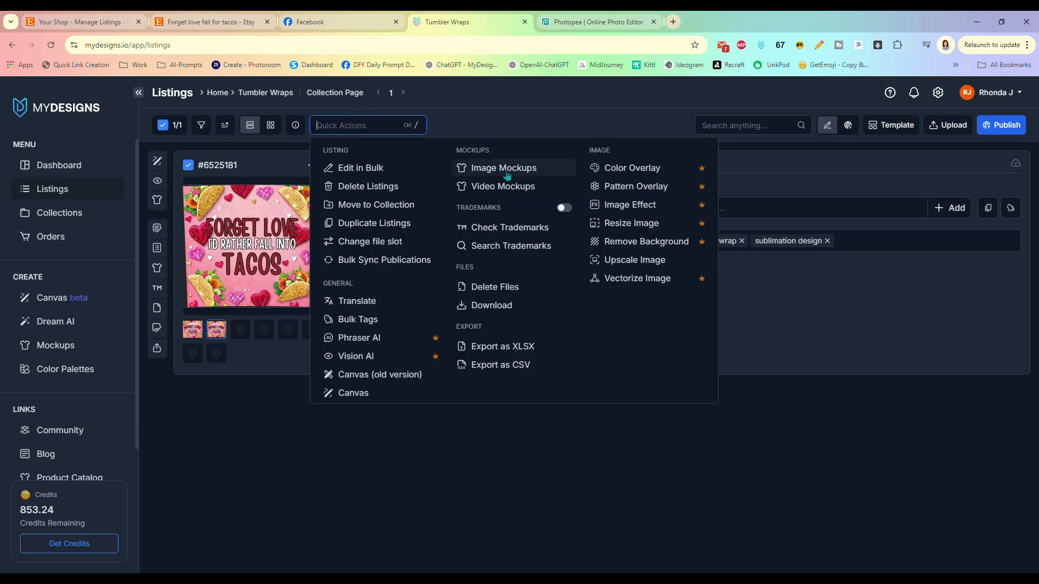
{"action": "left_click", "coordinate": [504, 169]}
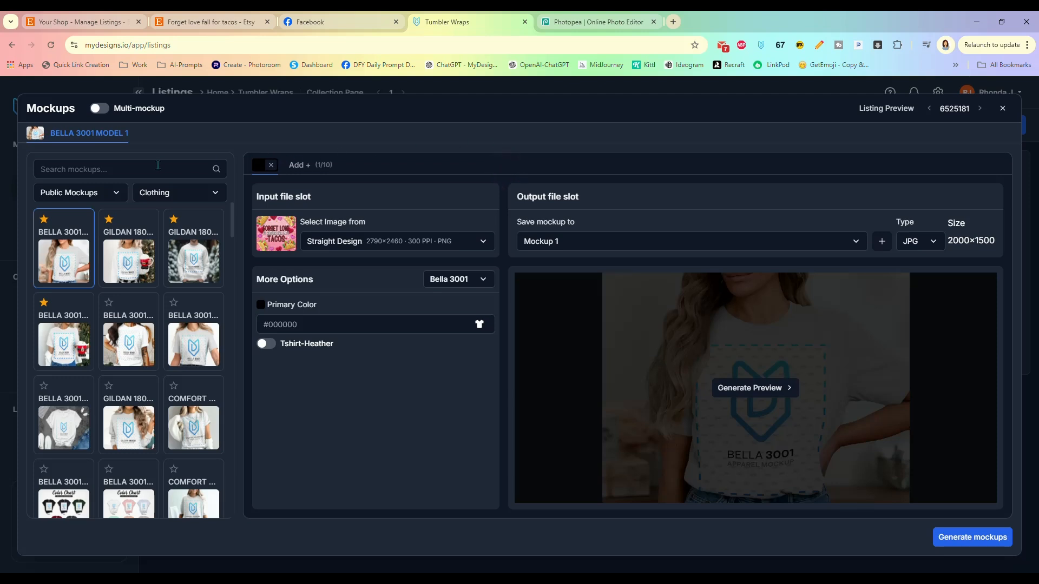
{"action": "left_click", "coordinate": [101, 194]}
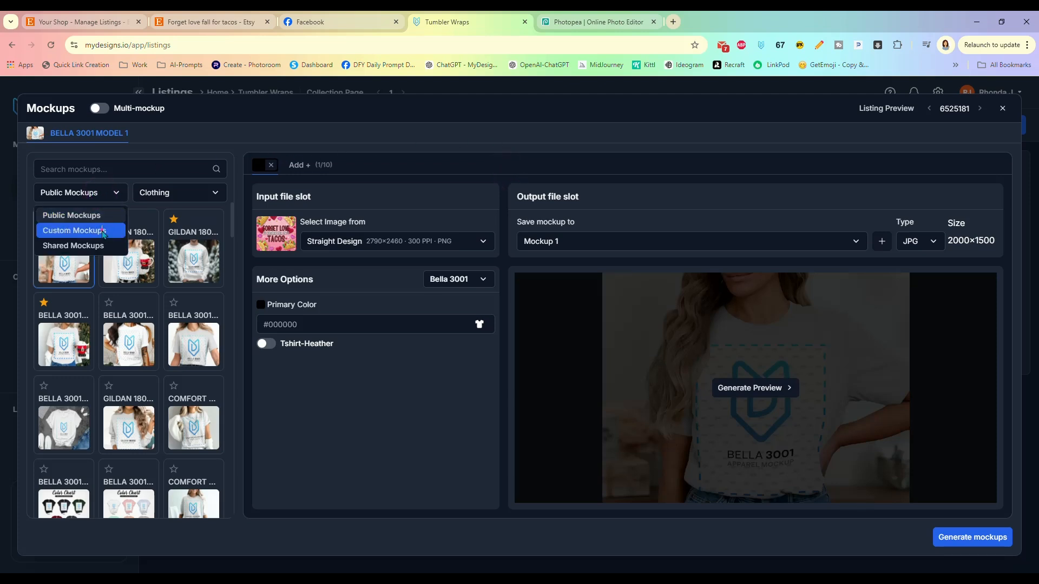
{"action": "left_click", "coordinate": [53, 230]}
{"action": "left_click", "coordinate": [71, 193]}
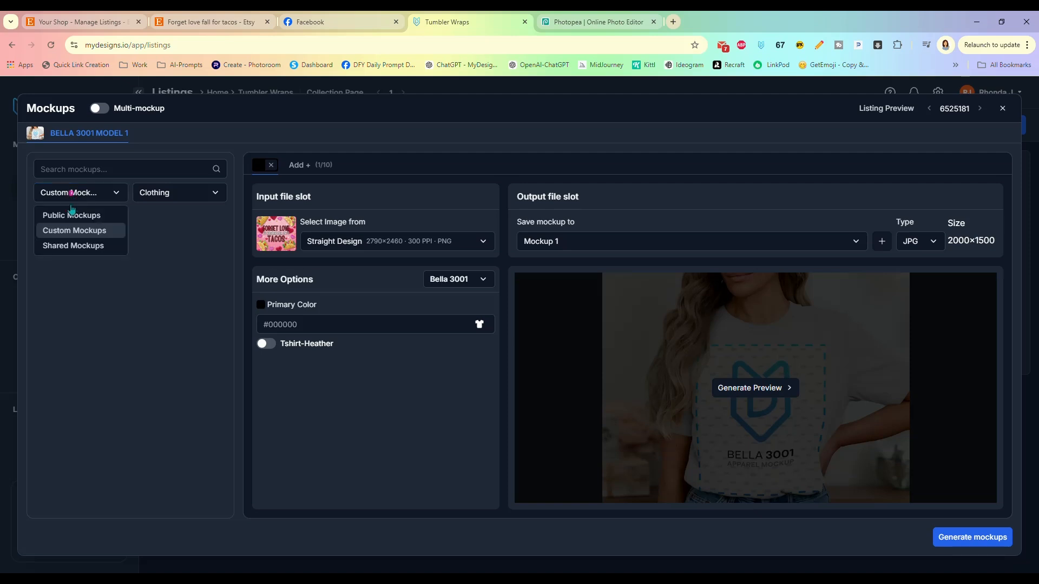
{"action": "left_click", "coordinate": [74, 231]}
{"action": "left_click", "coordinate": [190, 192]}
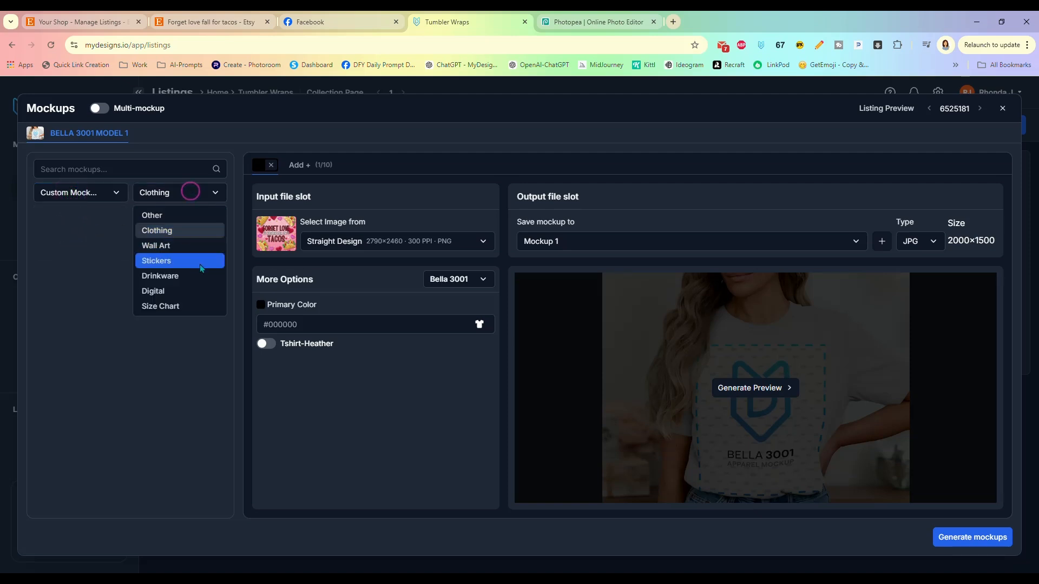
{"action": "left_click", "coordinate": [206, 291]}
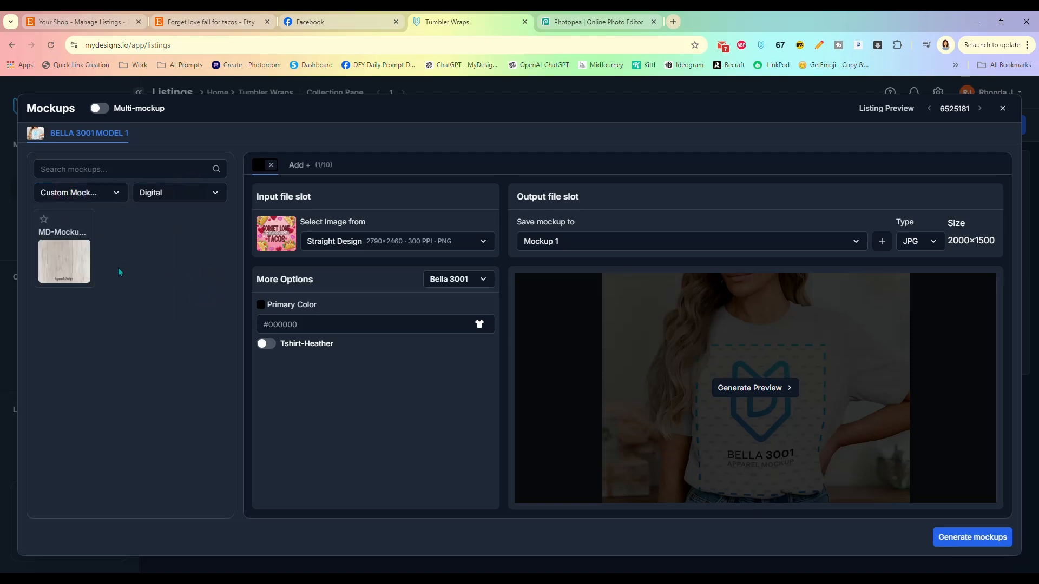
{"action": "left_click", "coordinate": [70, 262]}
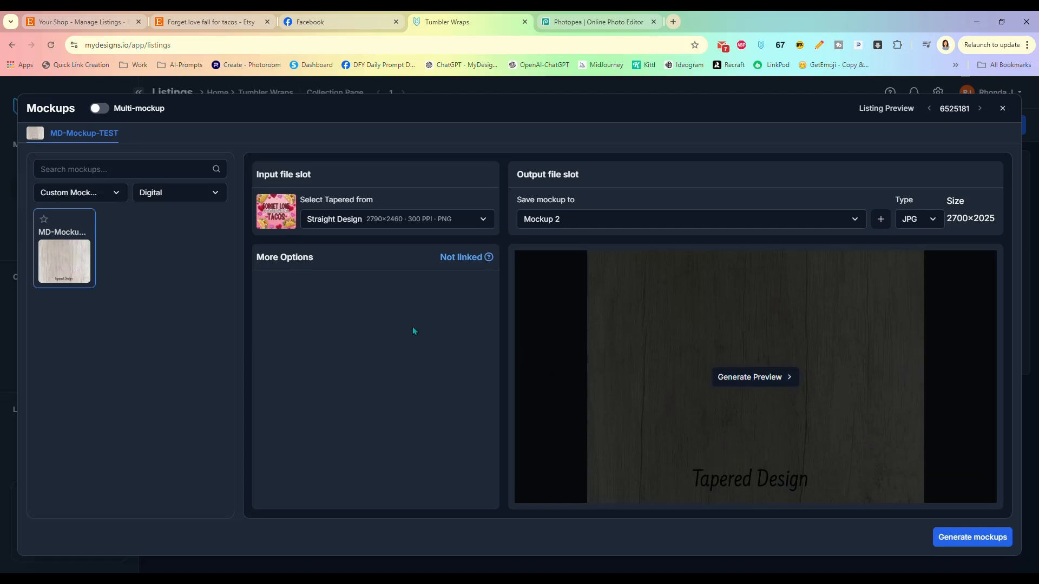
Use the Tapered Design file as the mockup's input and generate a preview.
{"action": "left_click", "coordinate": [345, 220]}
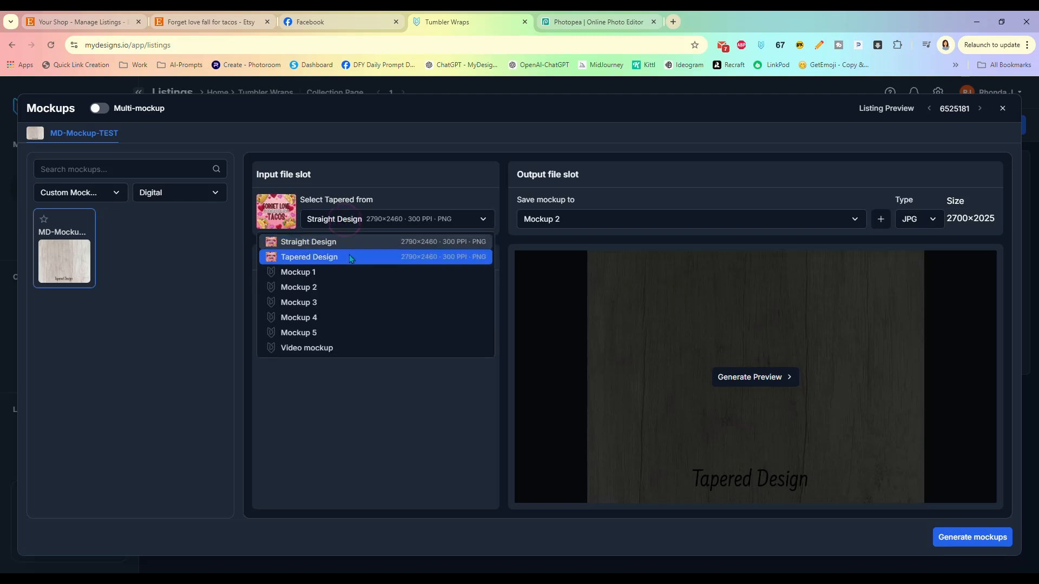
{"action": "left_click", "coordinate": [349, 255]}
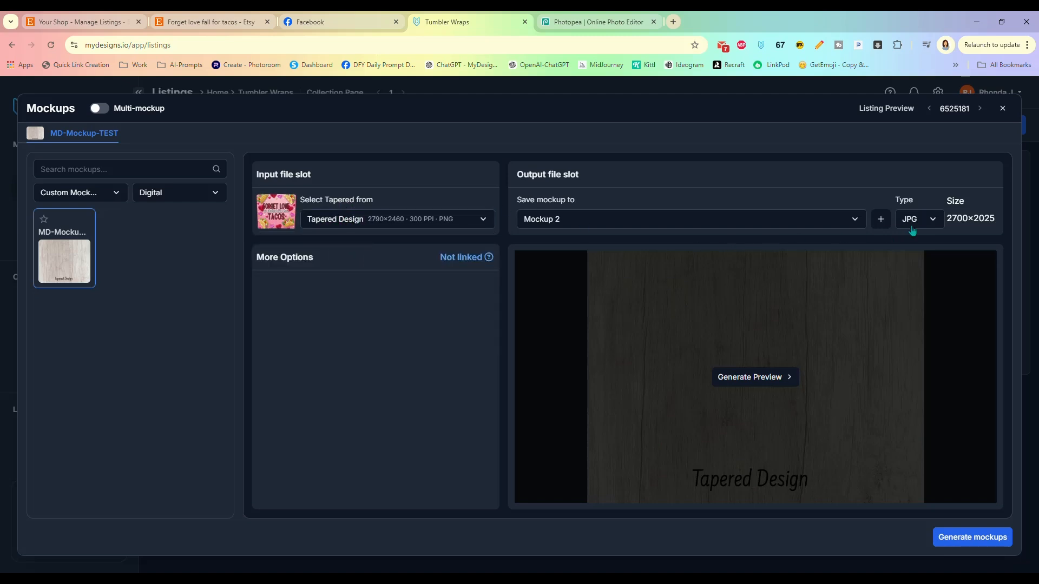
{"action": "left_click", "coordinate": [752, 383]}
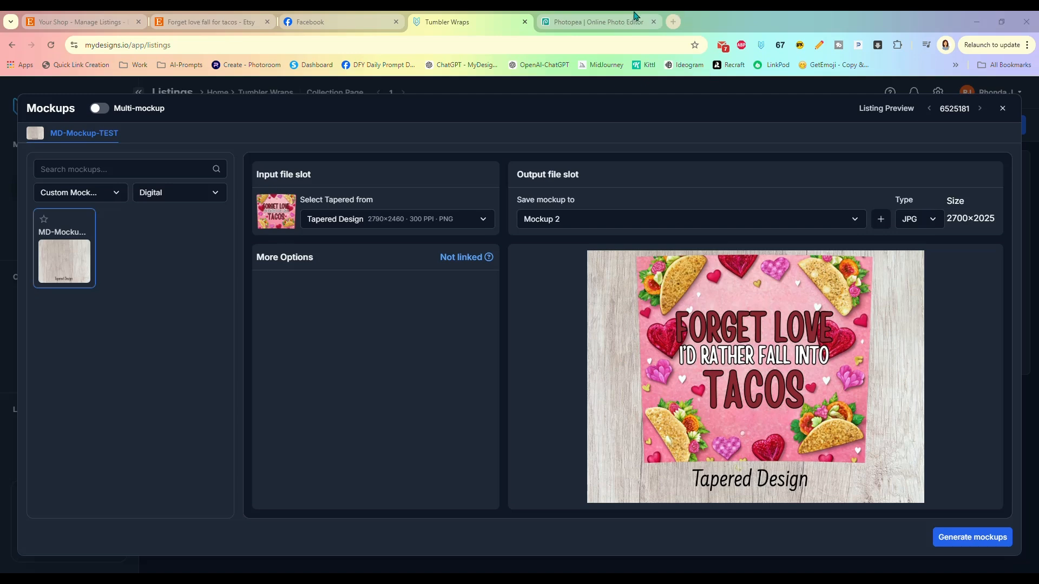
Switch to Photopea and place the LargeLogo image from the PrintNCutDesigns WebsiteImages folder into MD-Mockup-TEST.psd.
{"action": "left_click", "coordinate": [592, 20]}
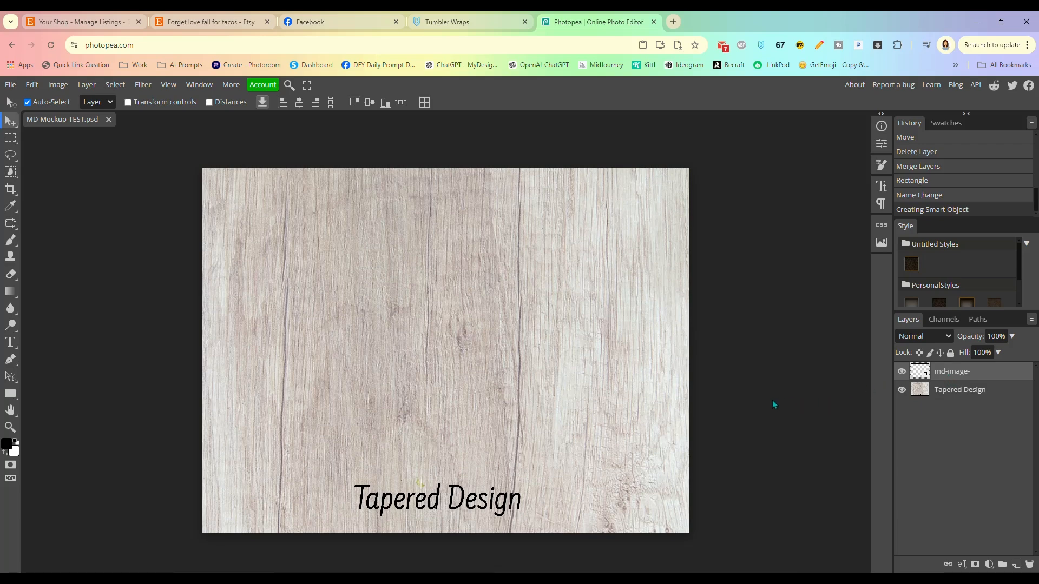
{"action": "left_click", "coordinate": [10, 84]}
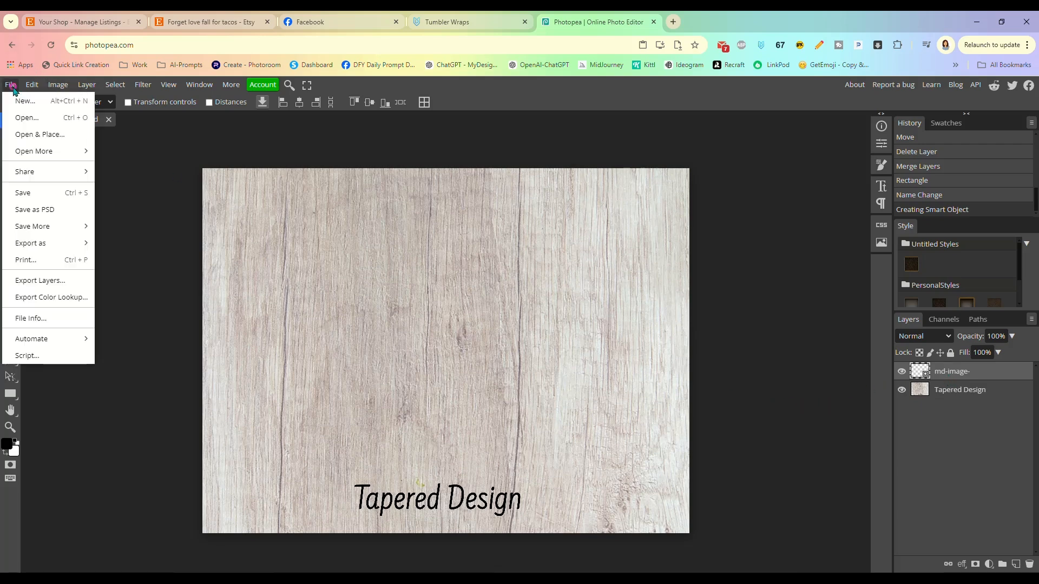
{"action": "mouse_move", "coordinate": [47, 245]}
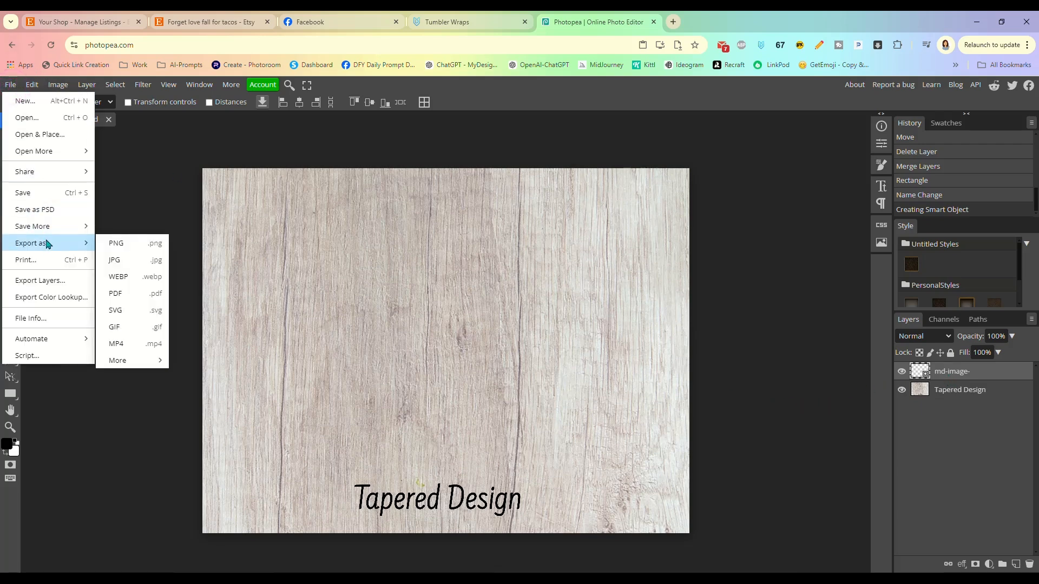
{"action": "left_click", "coordinate": [39, 134]}
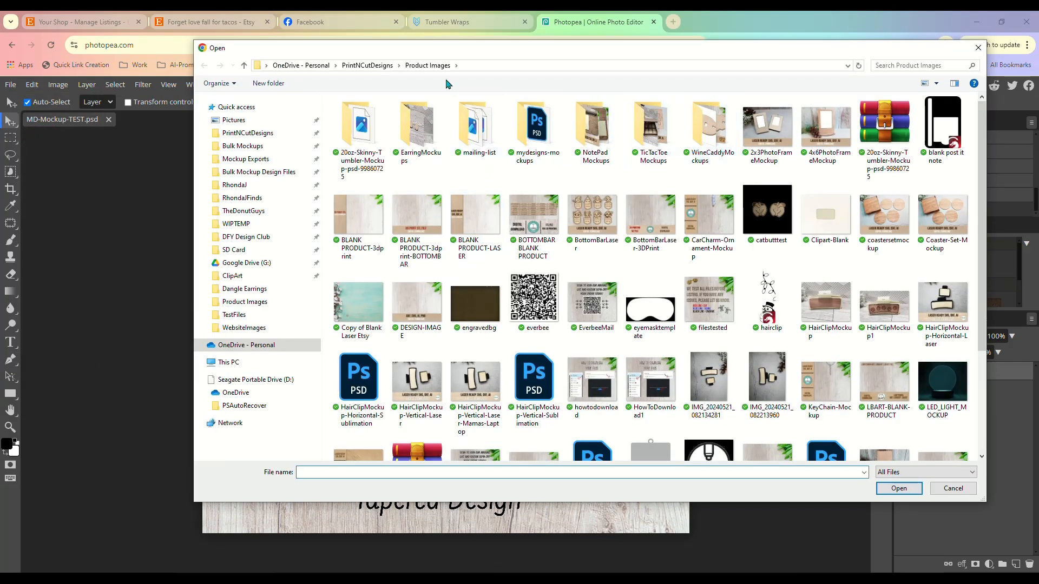
{"action": "left_click", "coordinate": [359, 66]}
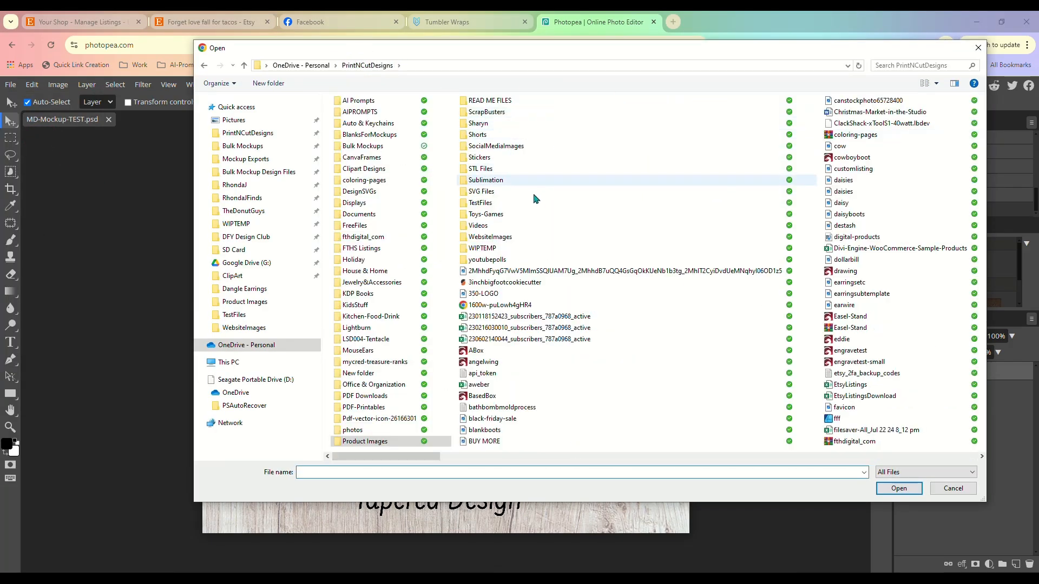
{"action": "left_click", "coordinate": [511, 238]}
{"action": "double_click", "coordinate": [511, 238]}
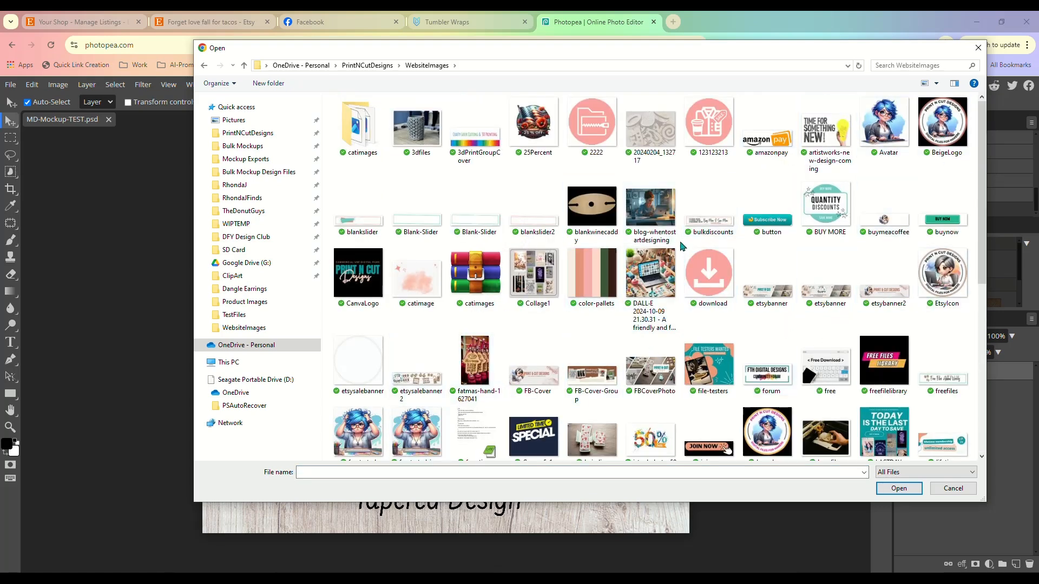
{"action": "scroll", "coordinate": [765, 320], "scroll_direction": "down", "scroll_amount": 10}
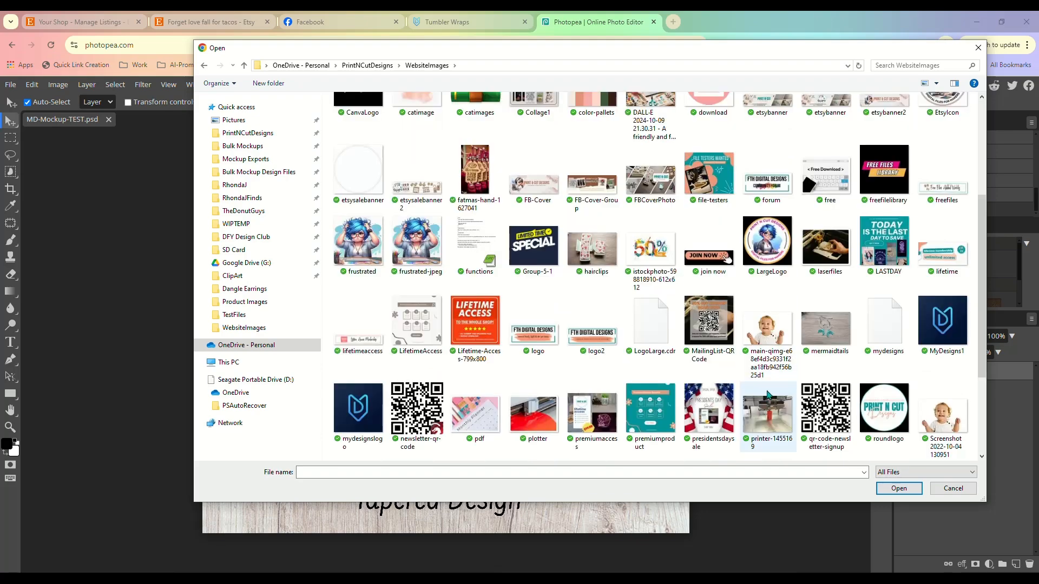
{"action": "double_click", "coordinate": [764, 262]}
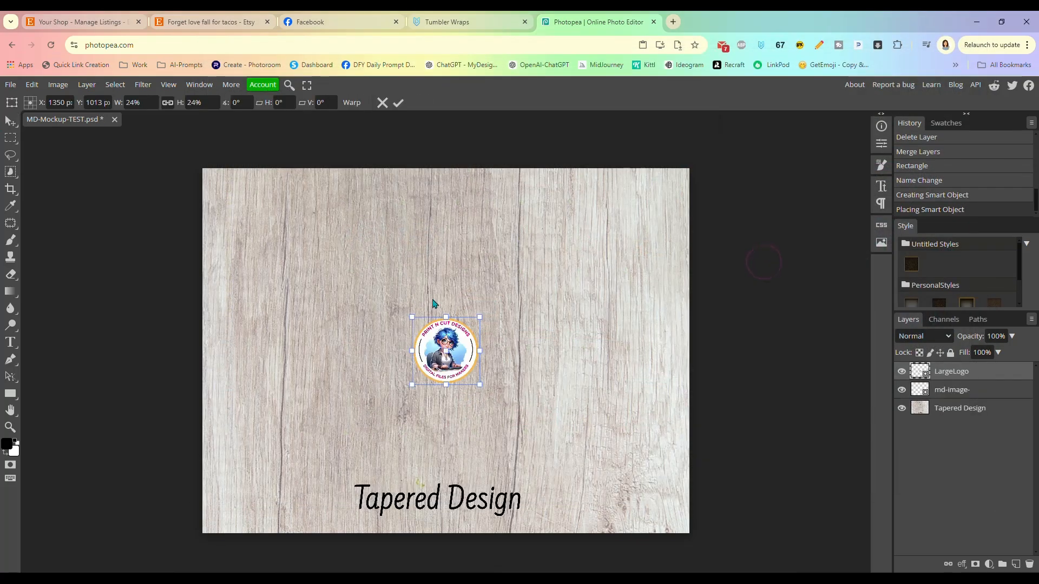
Enlarge the placed logo to about 43% and centre it horizontally above the Tapered Design text.
{"action": "left_click_drag", "start_coordinate": [412, 317], "coordinate": [337, 279]}
{"action": "left_click_drag", "start_coordinate": [439, 340], "coordinate": [463, 337]}
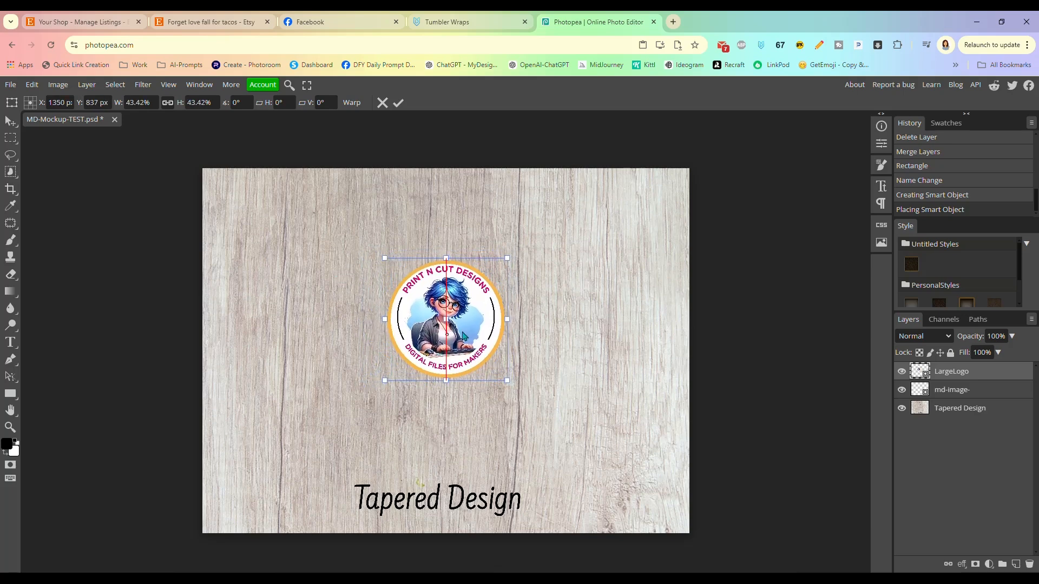
{"action": "left_click", "coordinate": [990, 374]}
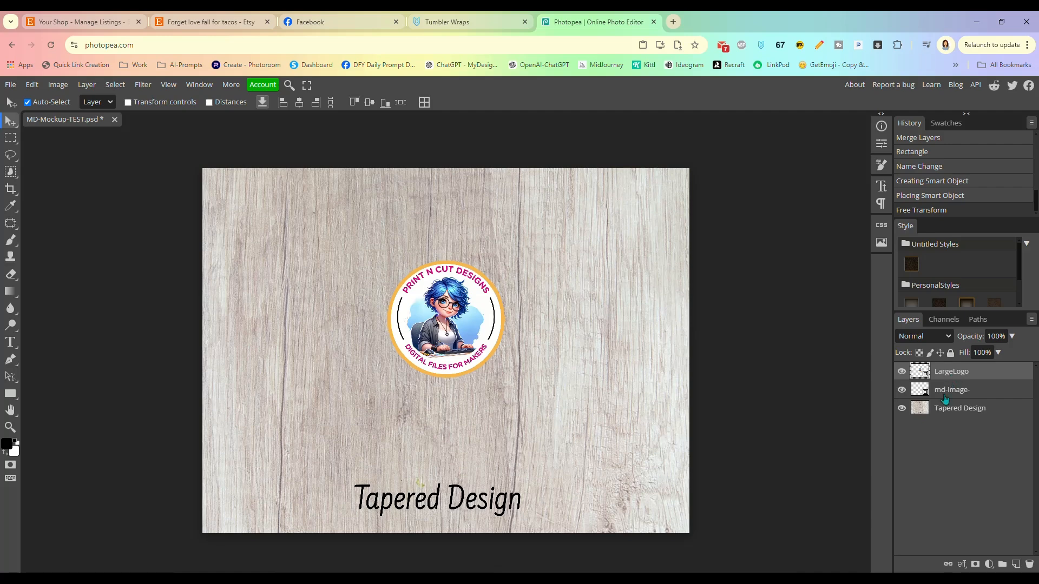
Lower the LargeLogo layer's opacity to 31% and move the logo slightly down.
{"action": "left_click", "coordinate": [1012, 337]}
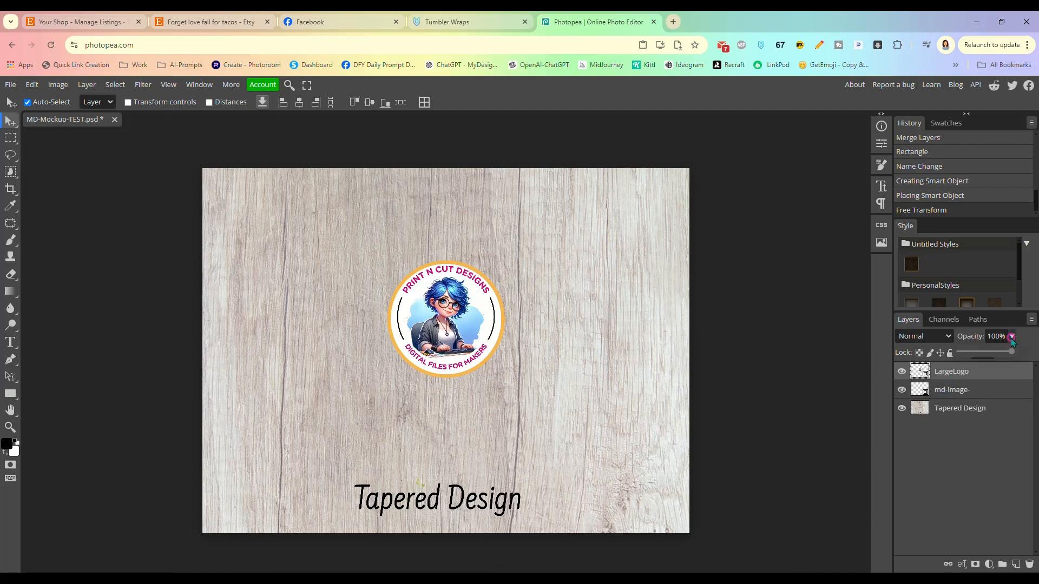
{"action": "left_click_drag", "start_coordinate": [994, 355], "coordinate": [982, 354]}
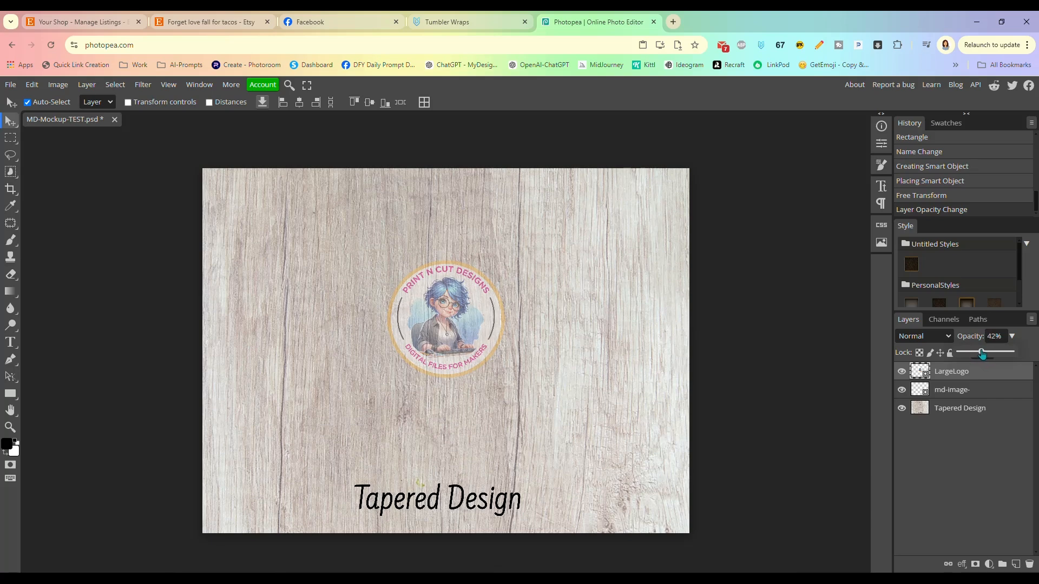
{"action": "left_click_drag", "start_coordinate": [983, 354], "coordinate": [976, 355]}
{"action": "left_click_drag", "start_coordinate": [449, 334], "coordinate": [450, 341]}
{"action": "left_click", "coordinate": [764, 364]}
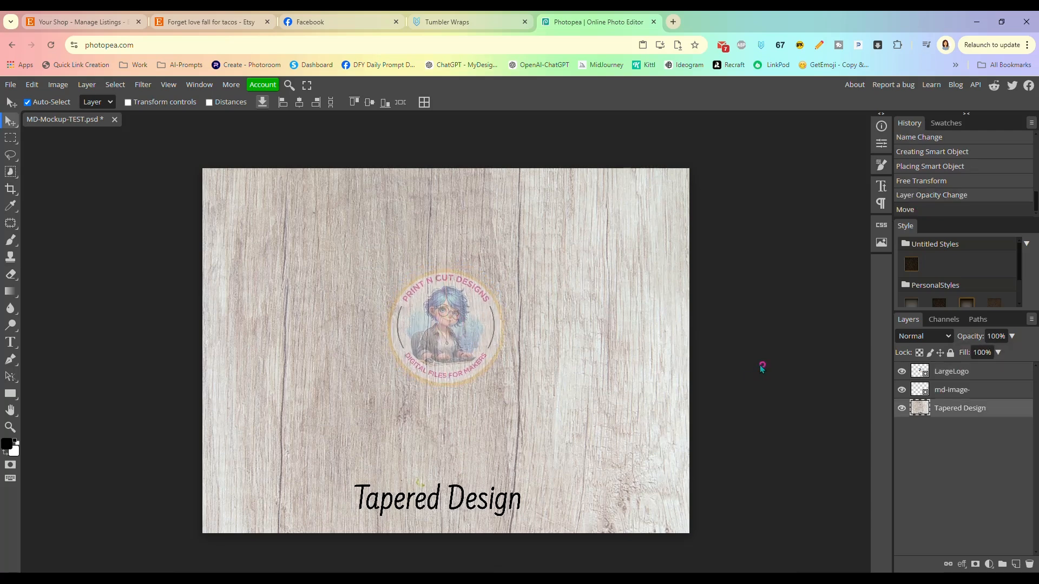
Scale the LargeLogo layer to about 59% and centre it horizontally at about X 1350 px, Y 862 px.
{"action": "left_click", "coordinate": [403, 308]}
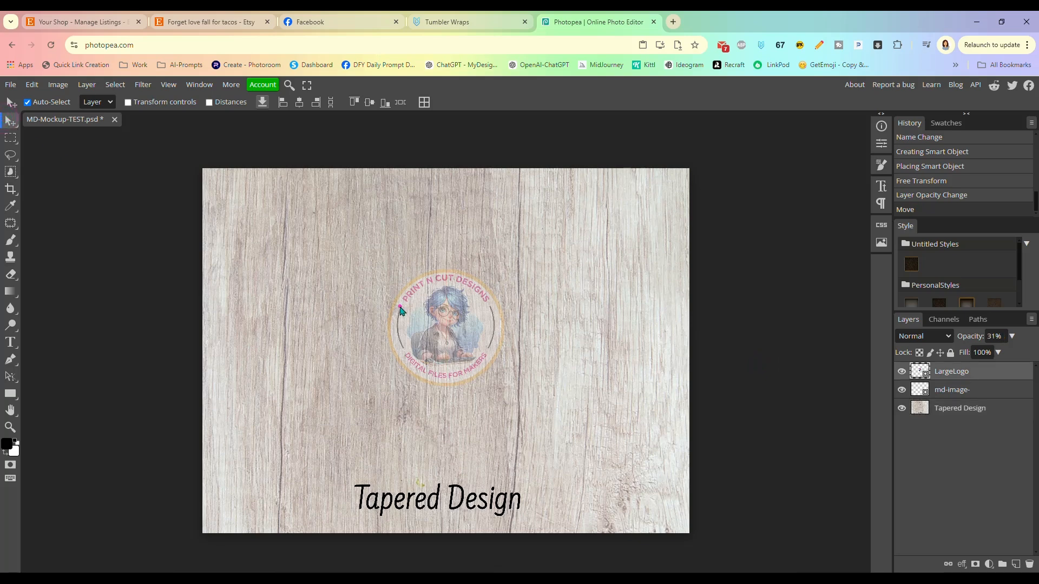
{"action": "left_click", "coordinate": [32, 85]}
{"action": "mouse_move", "coordinate": [104, 353]}
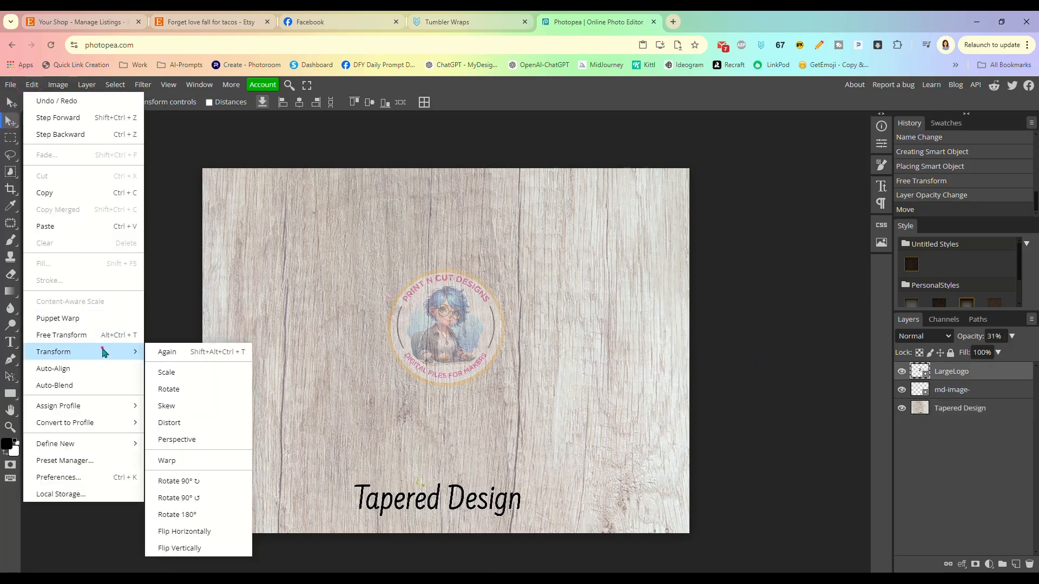
{"action": "left_click", "coordinate": [164, 371]}
{"action": "left_click_drag", "start_coordinate": [382, 267], "coordinate": [340, 223]}
{"action": "left_click_drag", "start_coordinate": [425, 326], "coordinate": [447, 344]}
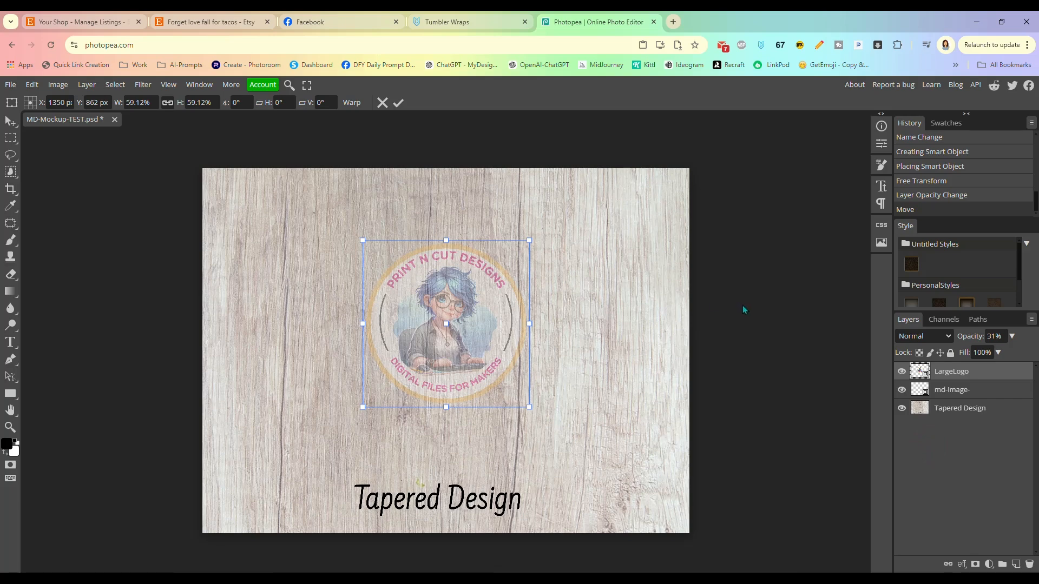
Save the document as a PSD named MD-Mockup-TEST-WATERMARK in the Product Images folder.
{"action": "left_click", "coordinate": [11, 85]}
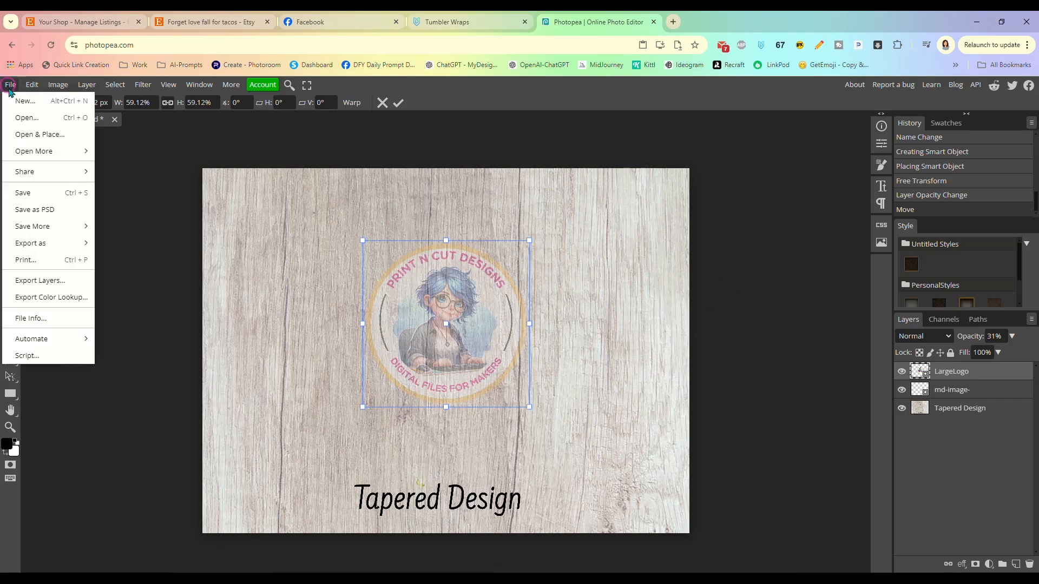
{"action": "left_click", "coordinate": [45, 209]}
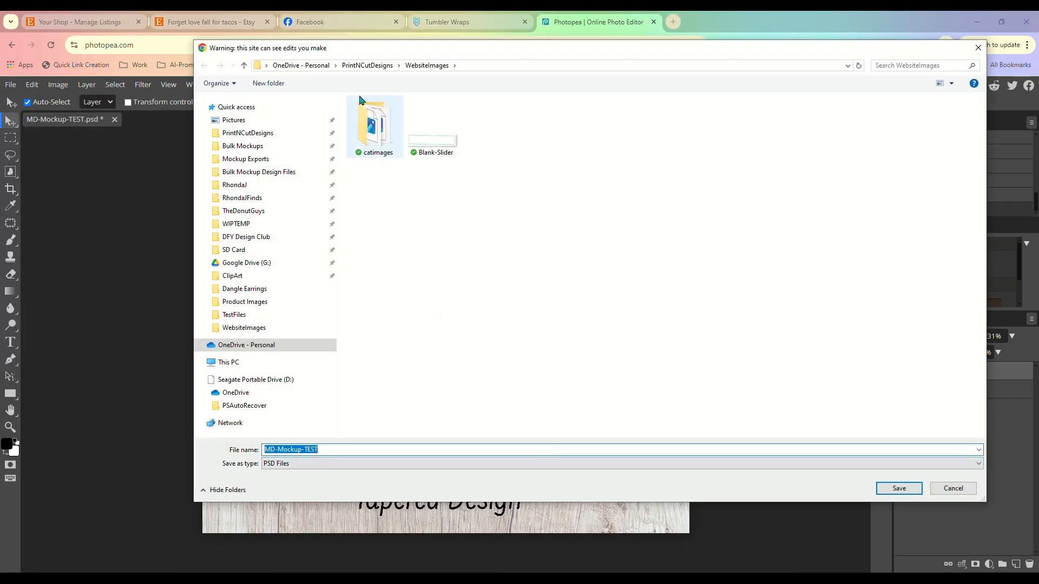
{"action": "left_click", "coordinate": [365, 65]}
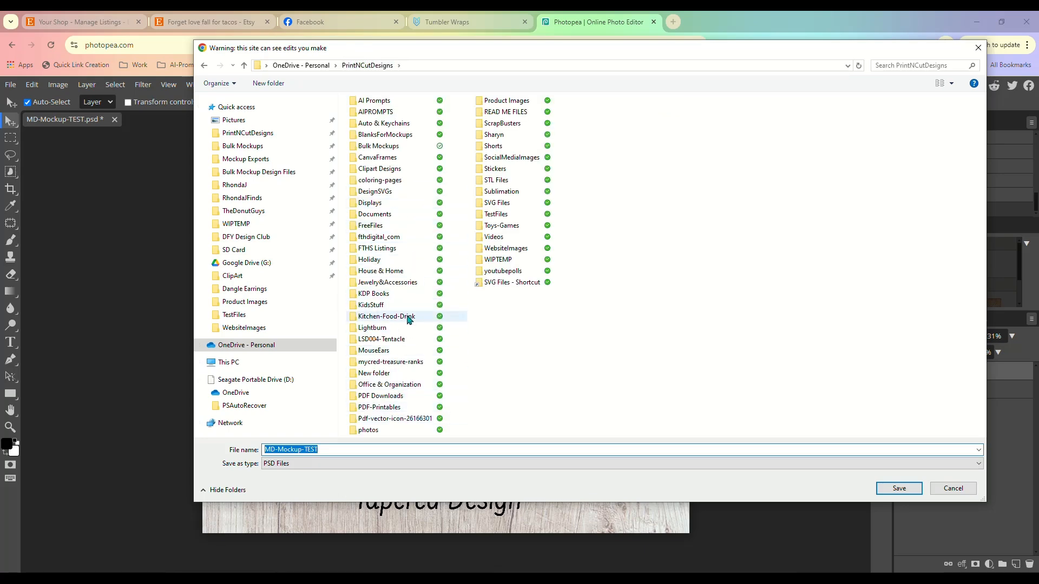
{"action": "double_click", "coordinate": [500, 101]}
{"action": "double_click", "coordinate": [329, 449]}
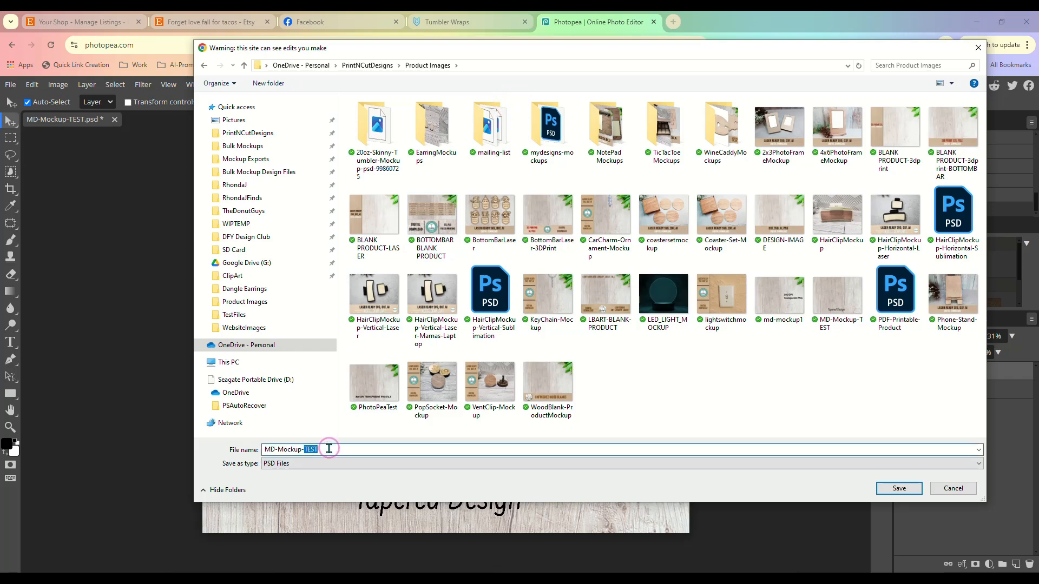
{"action": "left_click", "coordinate": [327, 450]}
{"action": "type", "text": "-WATERMARK"}
{"action": "key", "text": "Return"}
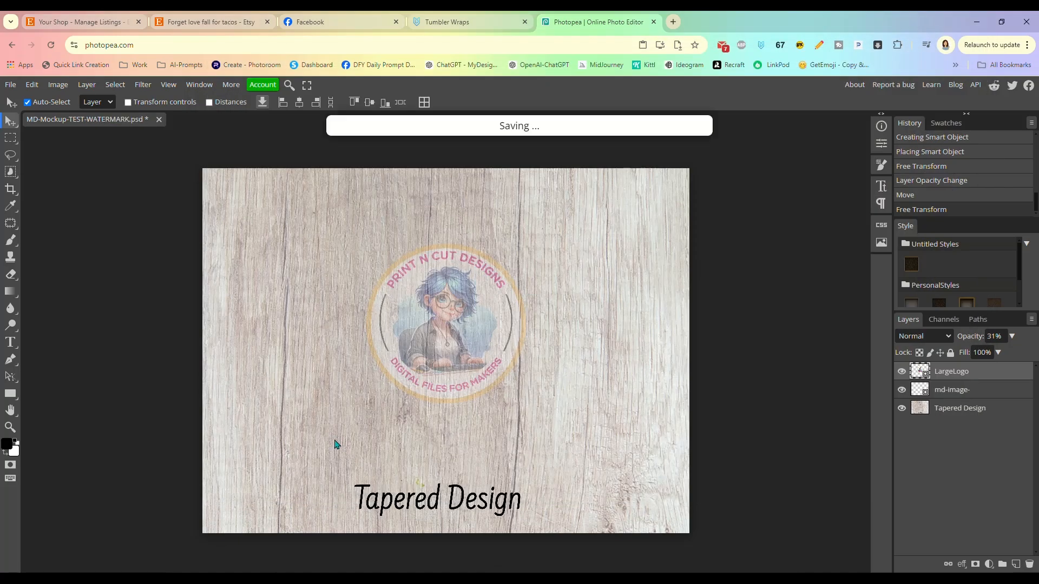
Switch to MyDesigns, close the mockup generator, and show the custom mockups of the Digital category on the Mockups page.
{"action": "left_click", "coordinate": [444, 24]}
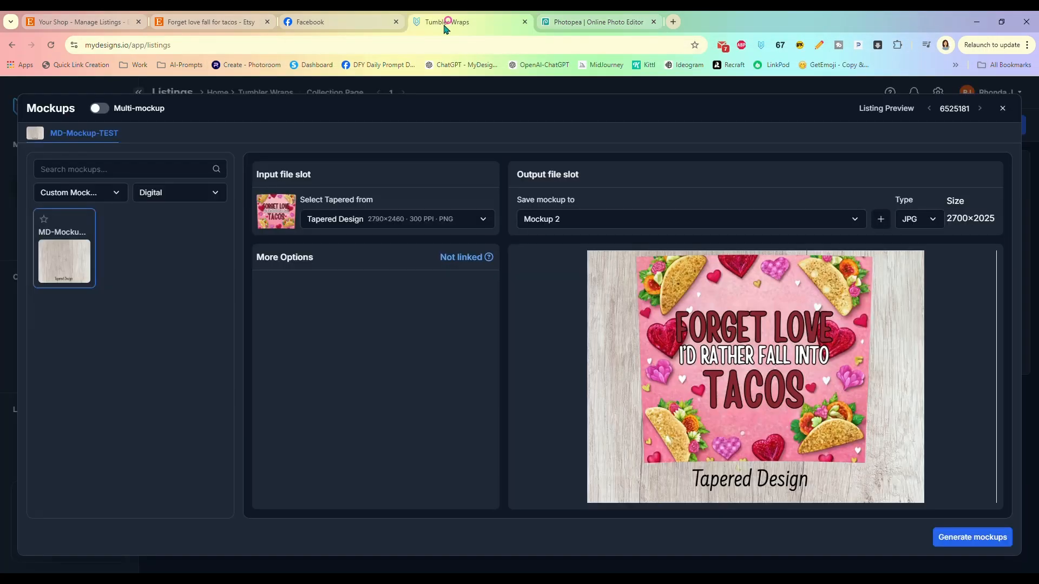
{"action": "left_click", "coordinate": [1003, 109]}
{"action": "left_click", "coordinate": [57, 344]}
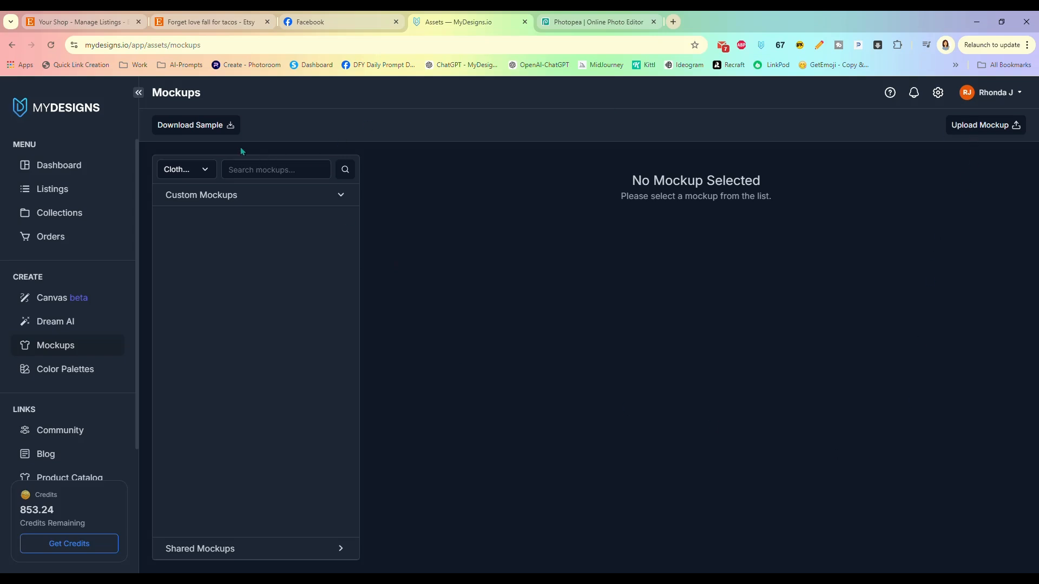
{"action": "left_click", "coordinate": [188, 173]}
{"action": "left_click", "coordinate": [201, 270]}
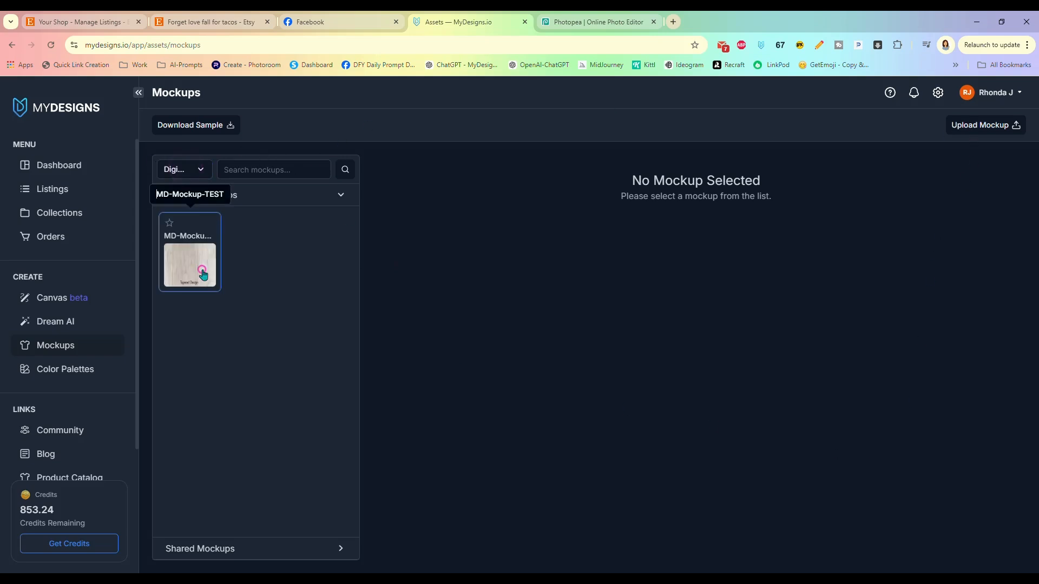
Upload MD-Mockup-TEST-WATERMARK.psd as a Digital custom mockup with its design layer named WatermarkTapered.
{"action": "left_click", "coordinate": [980, 123]}
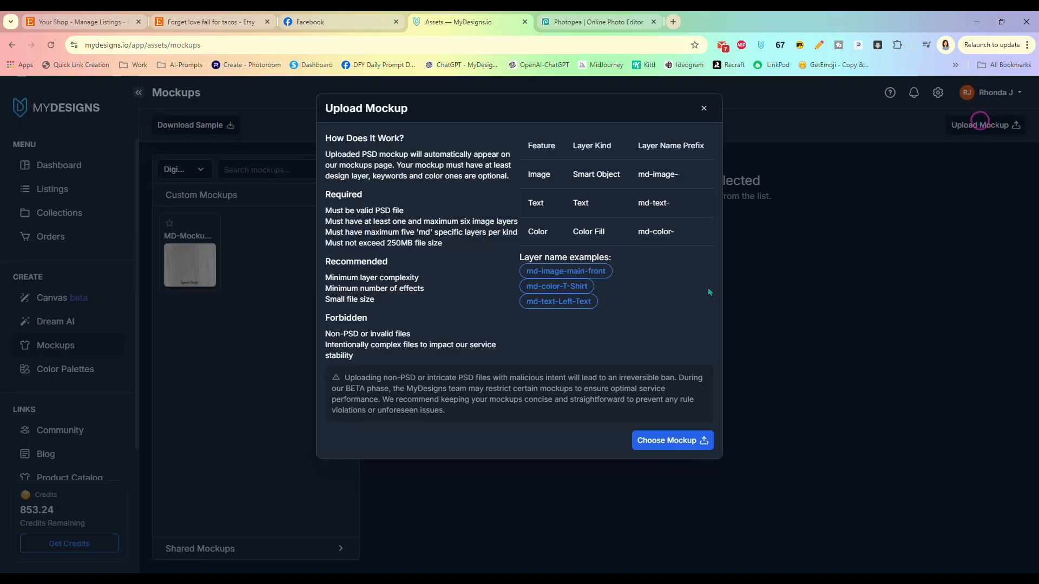
{"action": "left_click", "coordinate": [671, 441]}
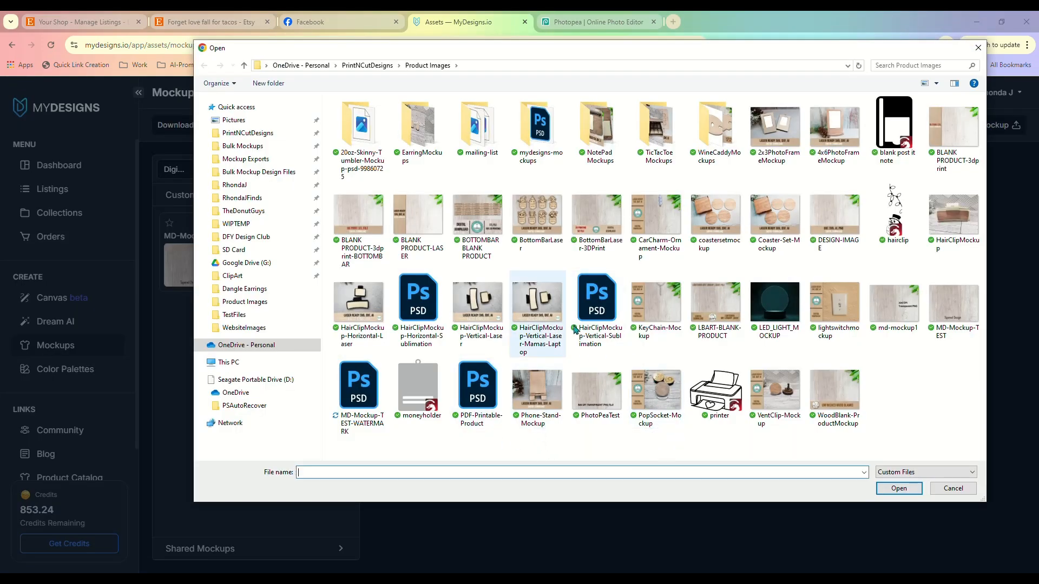
{"action": "double_click", "coordinate": [362, 431]}
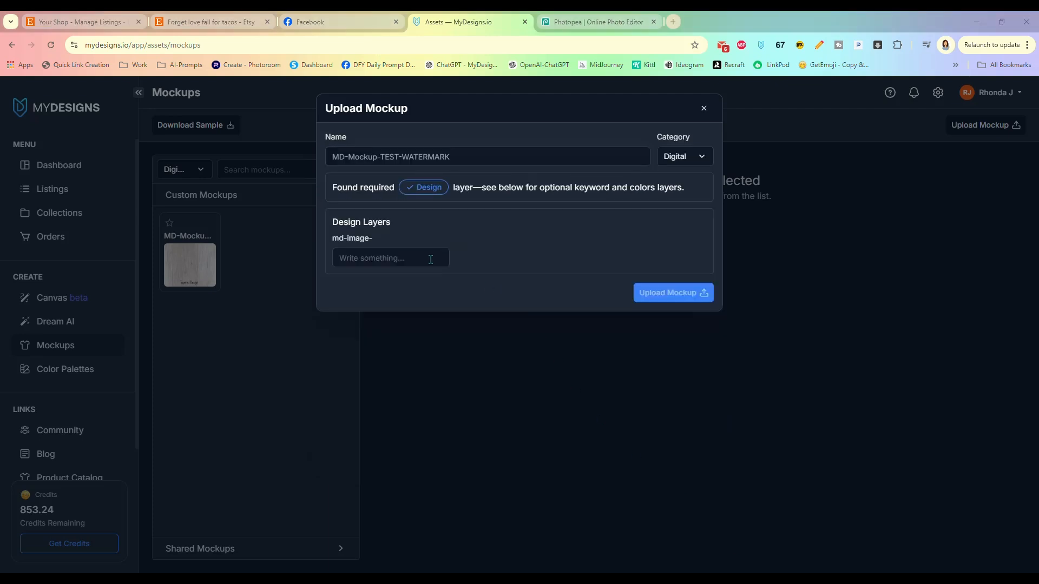
{"action": "left_click", "coordinate": [420, 258]}
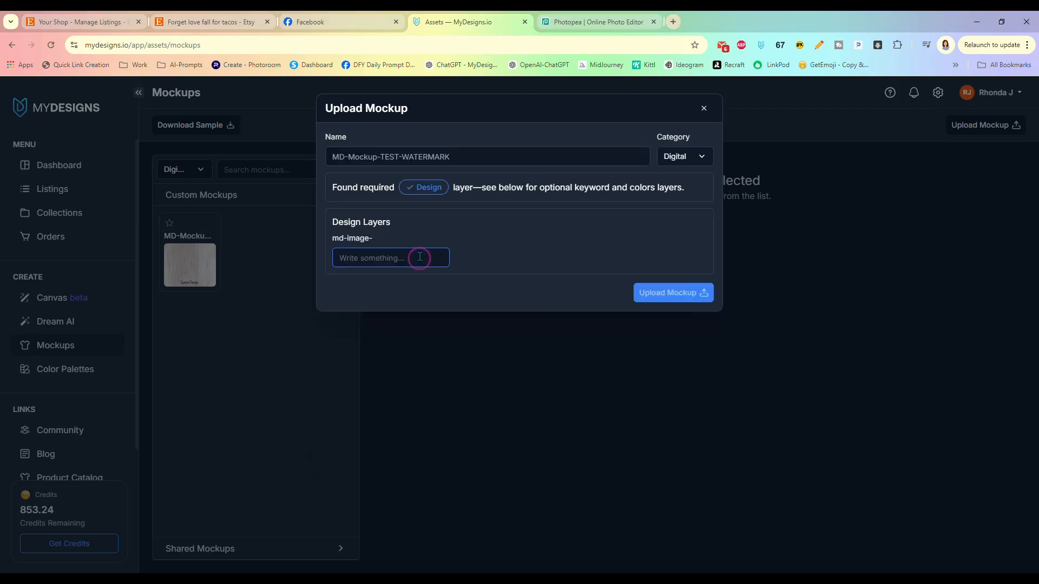
{"action": "type", "text": "WatermarkTapered"}
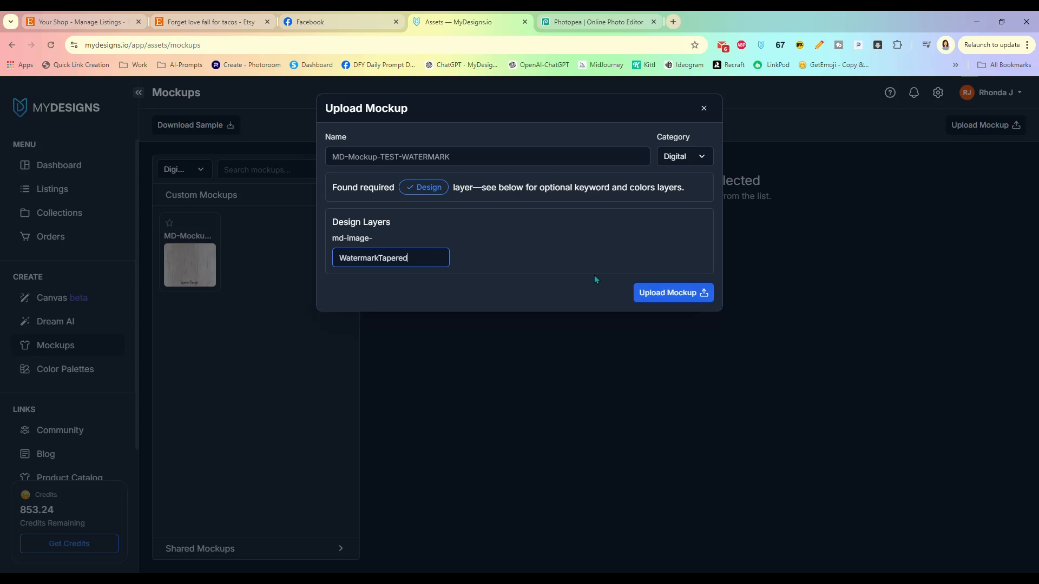
{"action": "left_click", "coordinate": [662, 294]}
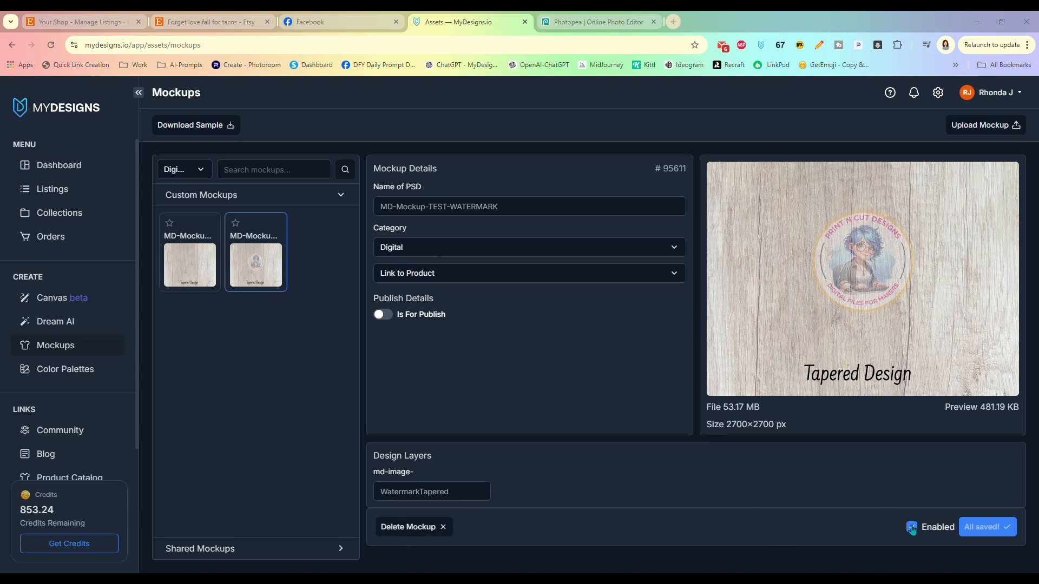
Start image mockups for the taco listing and show the custom mockups in the Digital category.
{"action": "left_click", "coordinate": [51, 189]}
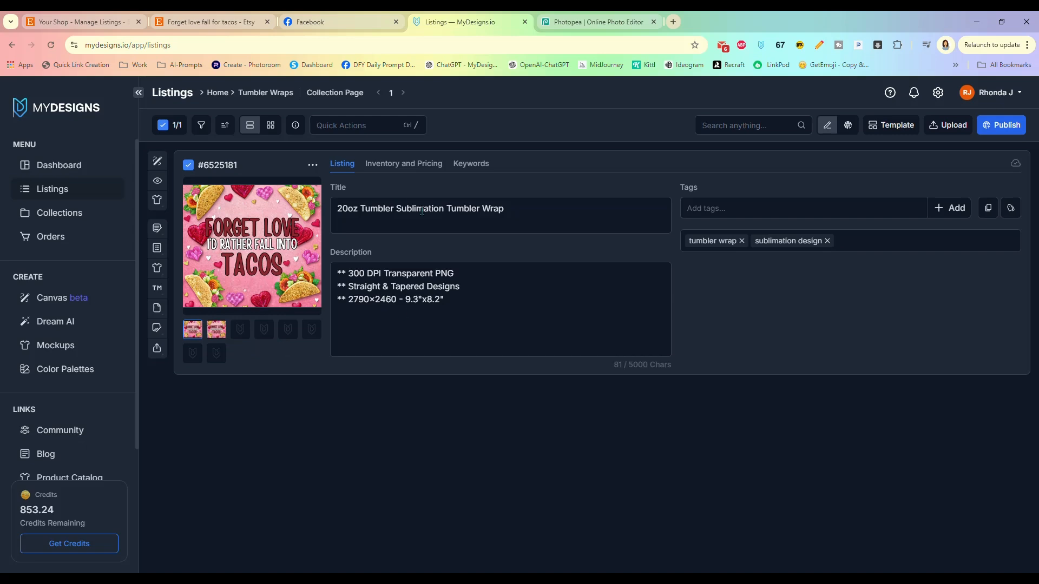
{"action": "left_click", "coordinate": [358, 126]}
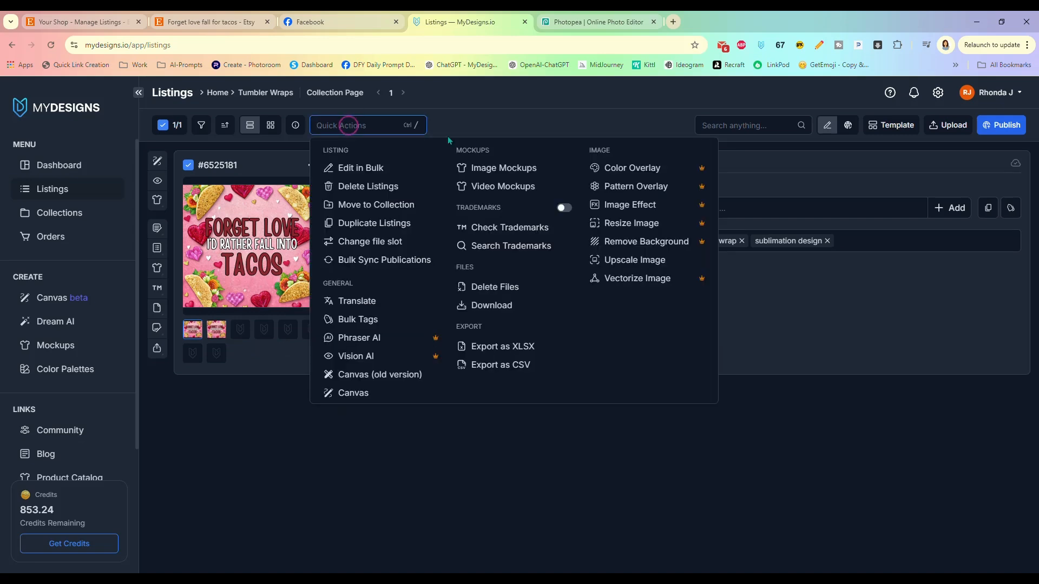
{"action": "left_click", "coordinate": [500, 171]}
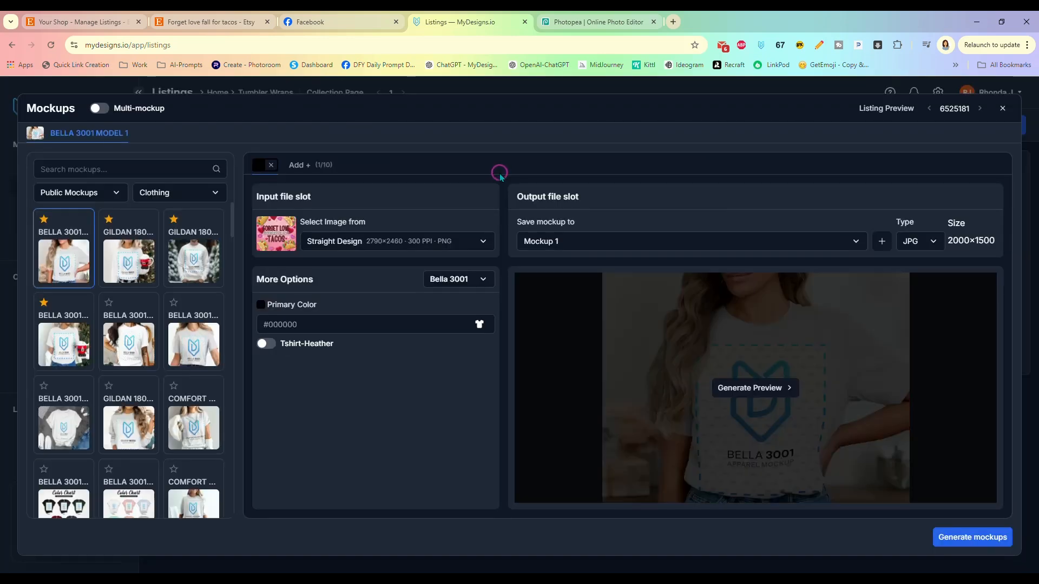
{"action": "left_click", "coordinate": [69, 193]}
{"action": "left_click", "coordinate": [65, 229]}
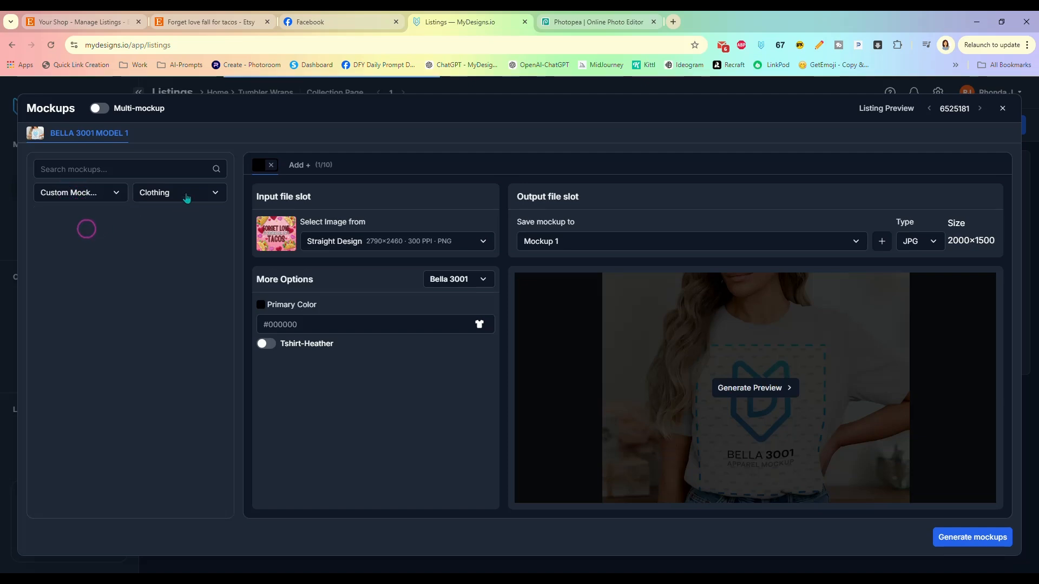
{"action": "left_click", "coordinate": [176, 203]}
{"action": "left_click", "coordinate": [193, 288]}
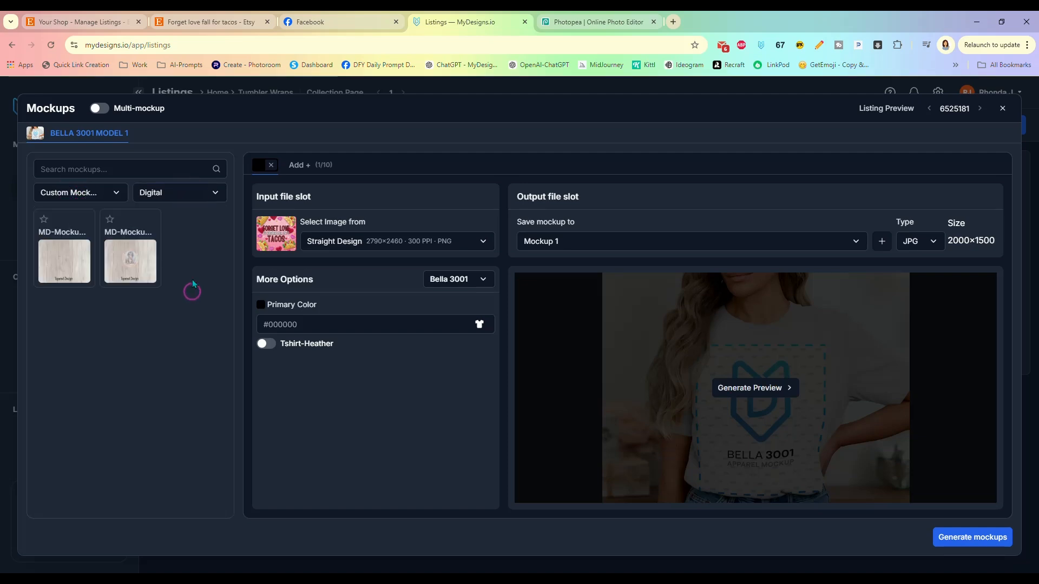
Preview the MD-Mockup-TEST-WATERMARK mockup with the listing's Tapered Design image as the WatermarkTapered input.
{"action": "left_click", "coordinate": [131, 259]}
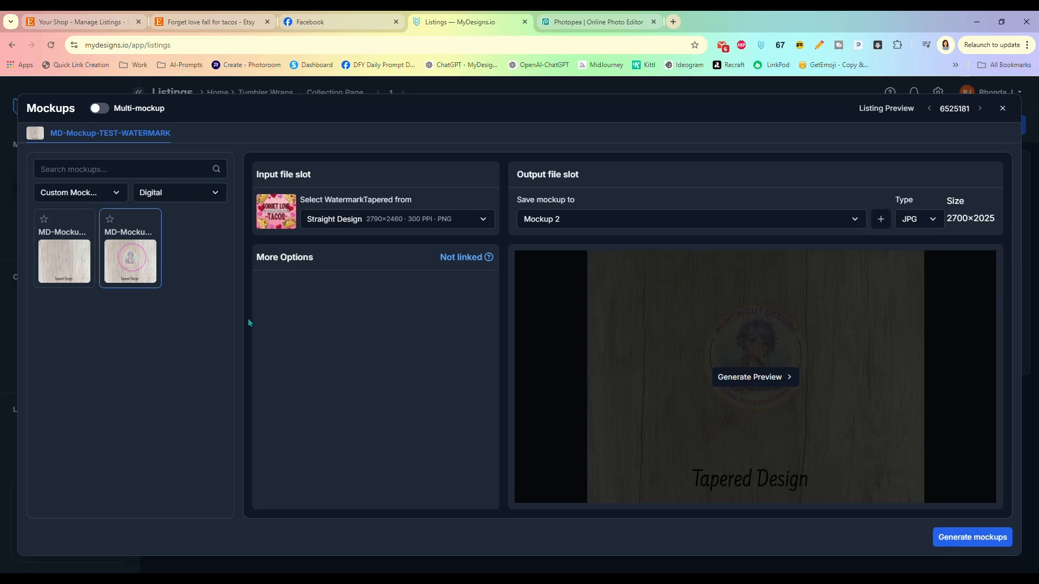
{"action": "left_click", "coordinate": [393, 218]}
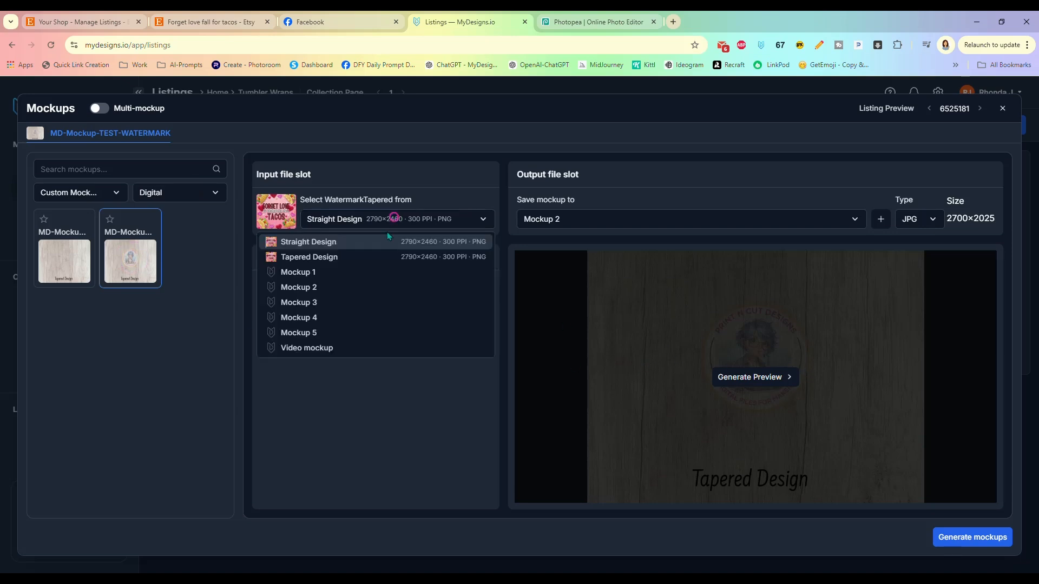
{"action": "left_click", "coordinate": [379, 256]}
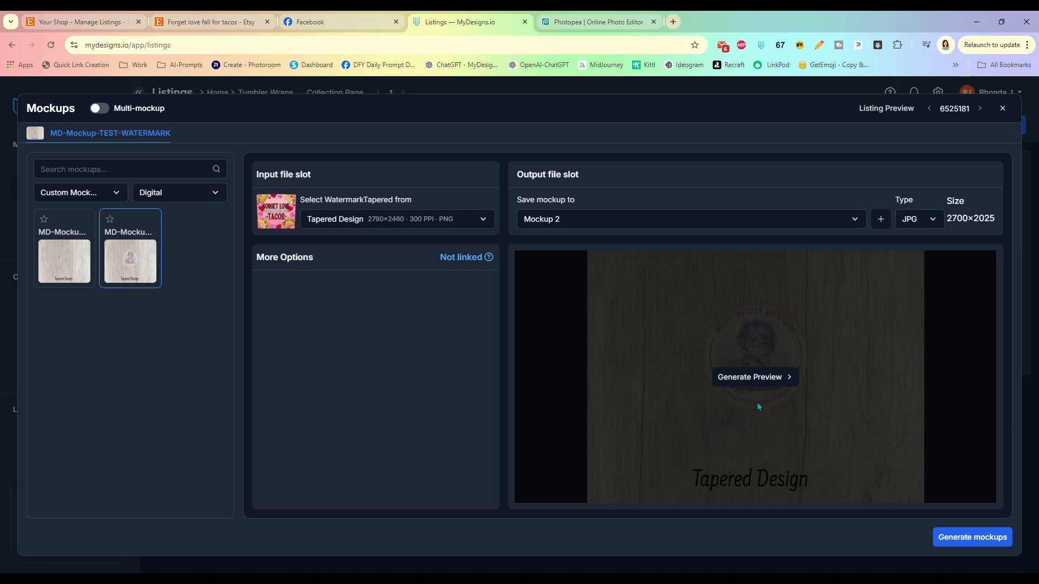
{"action": "left_click", "coordinate": [756, 381]}
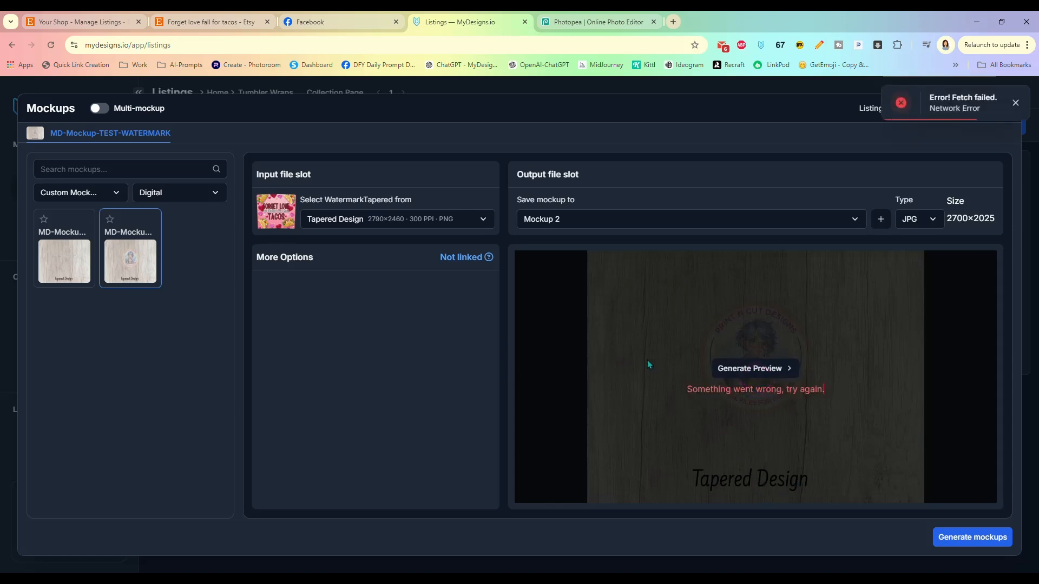
{"action": "left_click", "coordinate": [755, 374]}
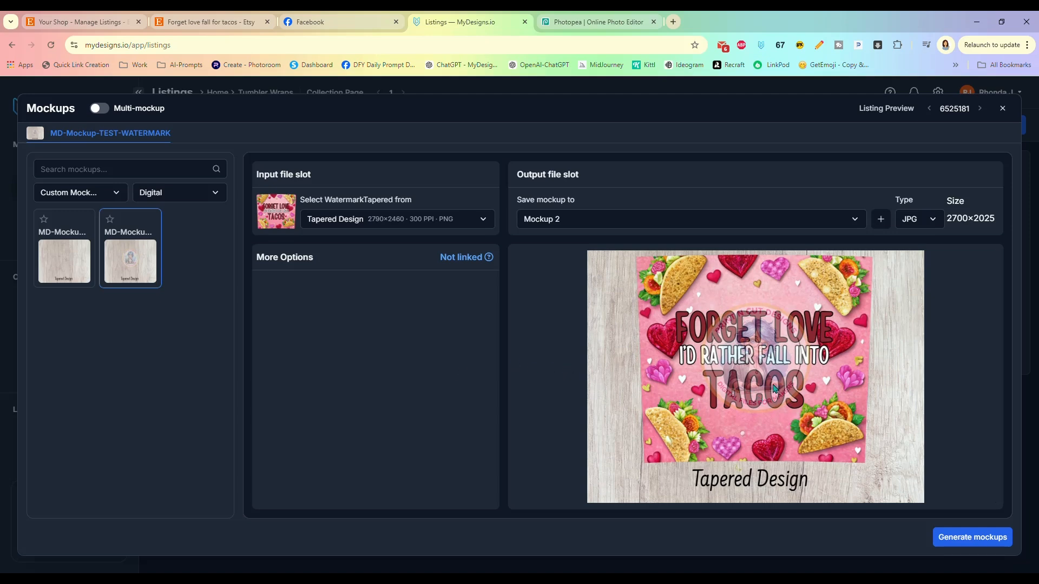
Switch to Photopea and replace the LargeLogo layer with the text printncutdesigns.com, placed at the middle of the wood background.
{"action": "left_click", "coordinate": [622, 21]}
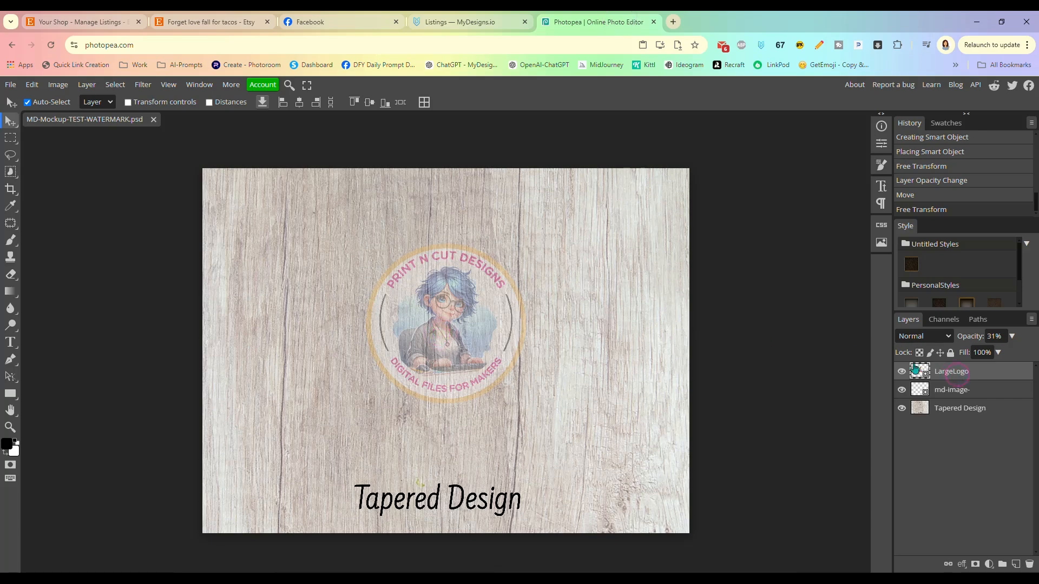
{"action": "left_click", "coordinate": [1030, 565]}
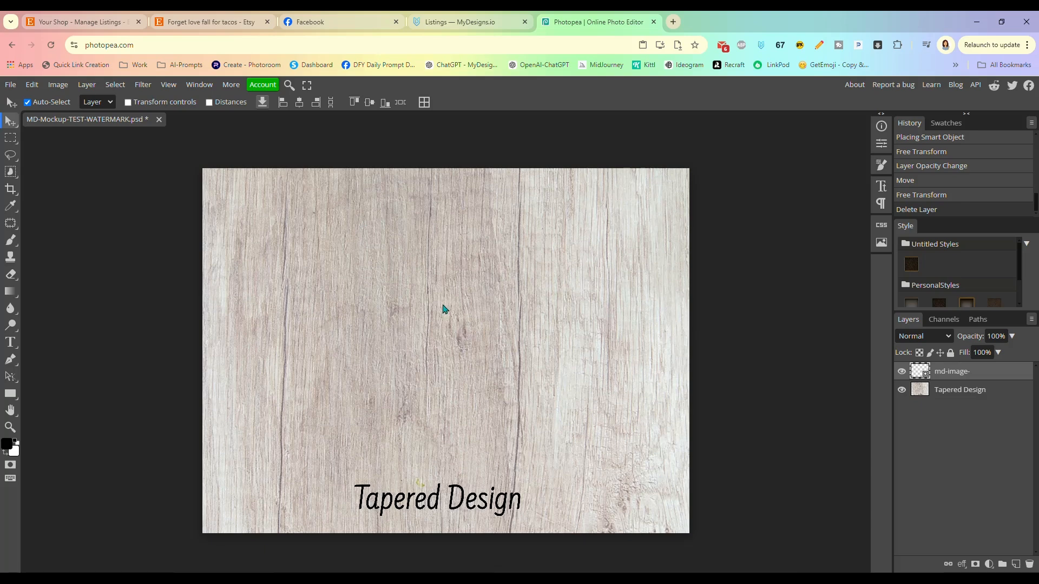
{"action": "left_click", "coordinate": [10, 342]}
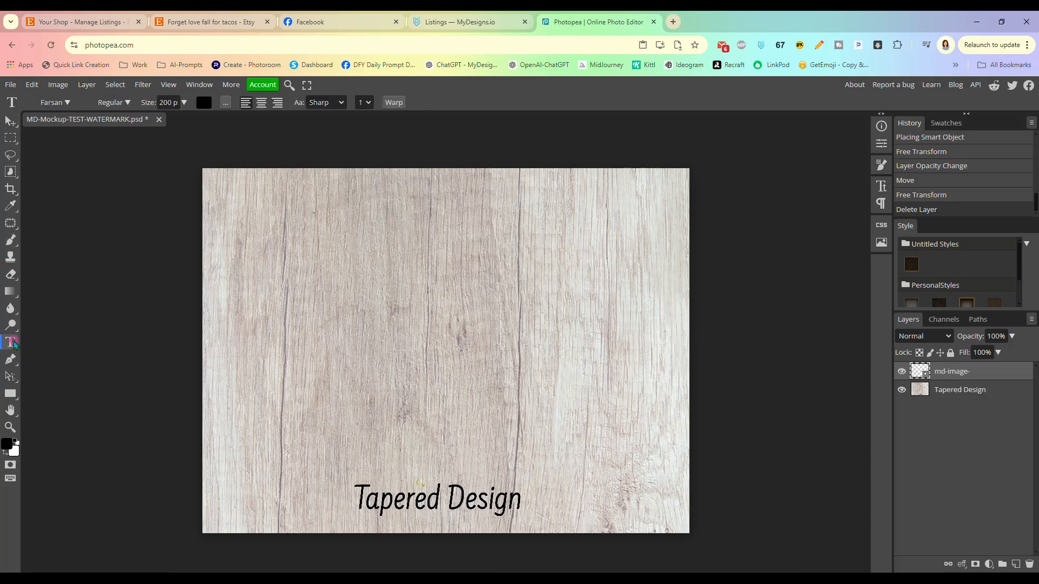
{"action": "left_click", "coordinate": [444, 322]}
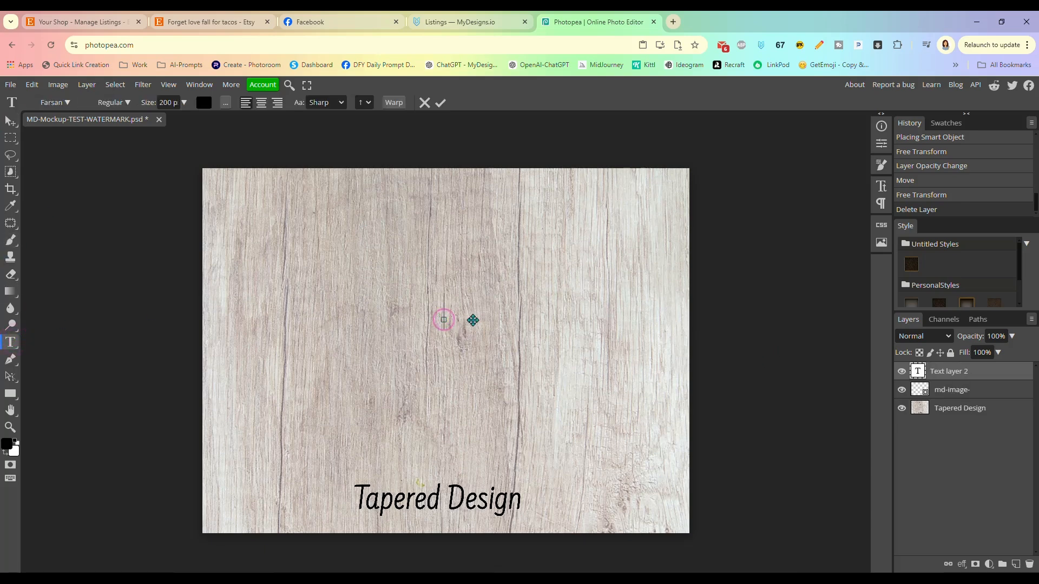
{"action": "left_click", "coordinate": [163, 102]}
{"action": "type", "text": "printncutdesigns.com"}
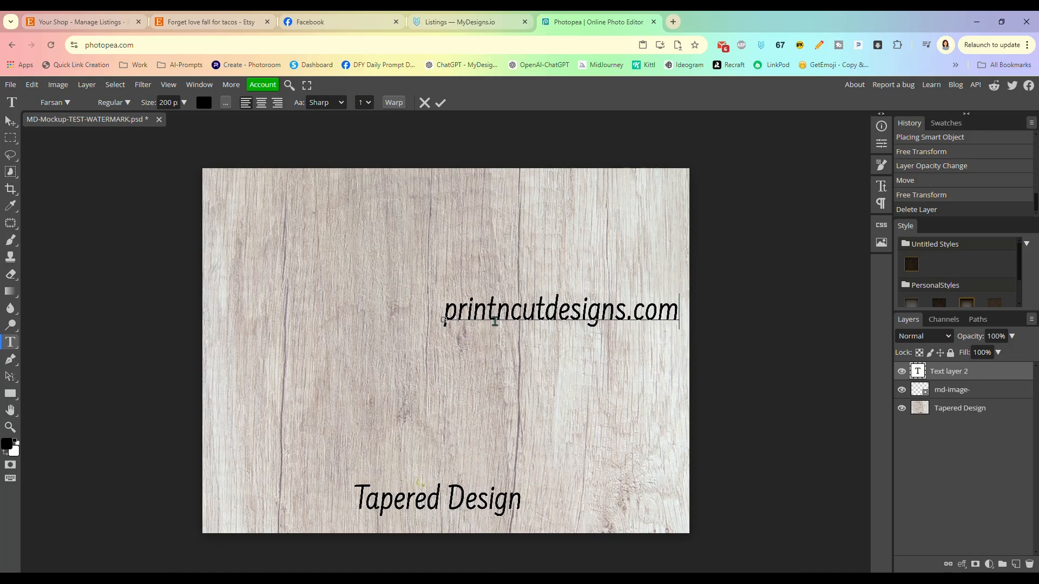
{"action": "left_click_drag", "start_coordinate": [512, 353], "coordinate": [395, 372]}
Lower the fill of the printncutdesigns.com text layer to 41%.
{"action": "left_click", "coordinate": [1009, 369]}
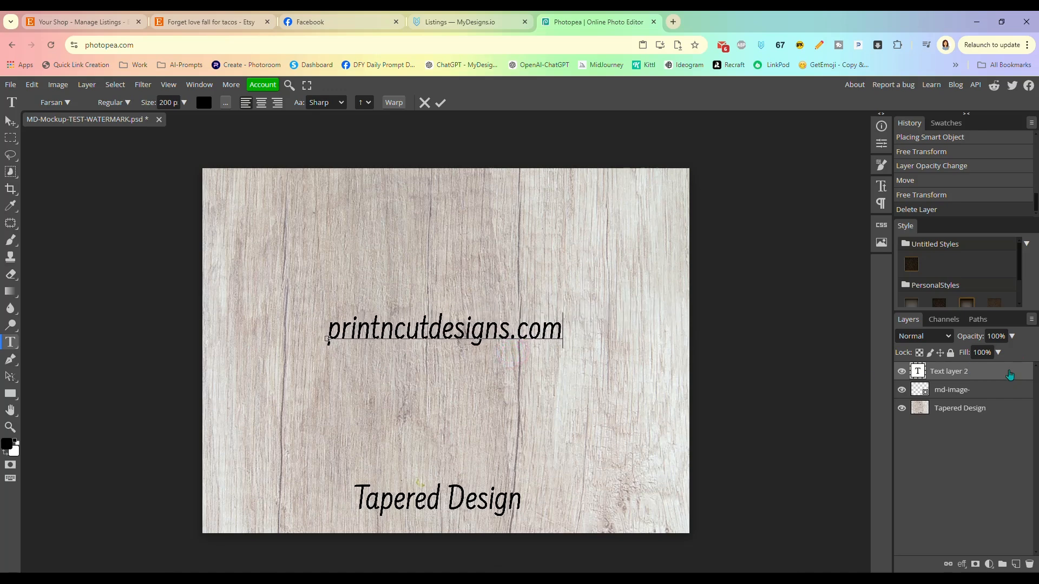
{"action": "left_click", "coordinate": [998, 353]}
{"action": "left_click_drag", "start_coordinate": [1000, 367], "coordinate": [975, 373]}
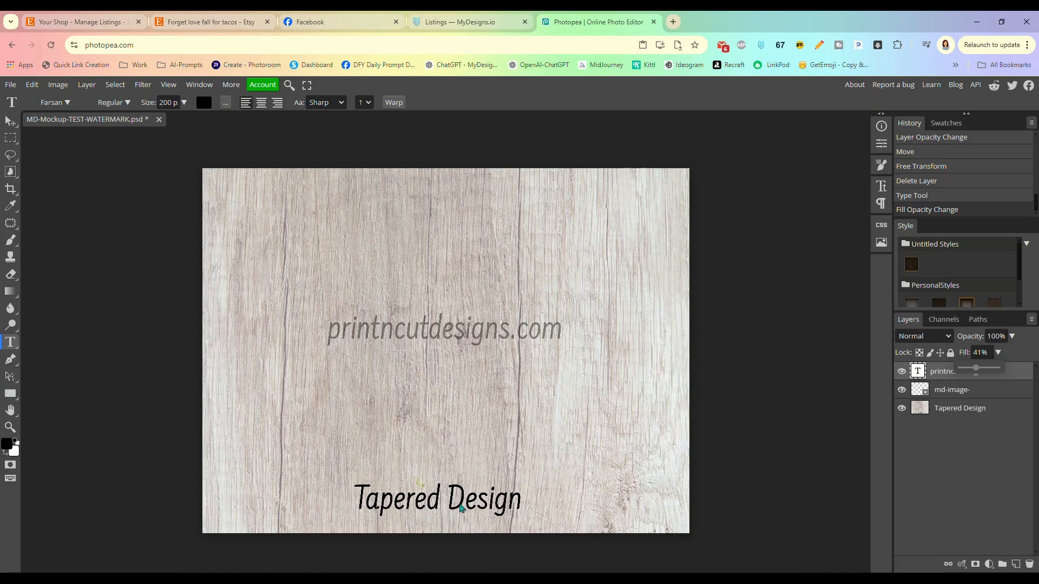
Delete the printncutdesigns.com text layer, any stray empty text layer and the md-image- layer, keeping only the Tapered Design background.
{"action": "left_click", "coordinate": [936, 377]}
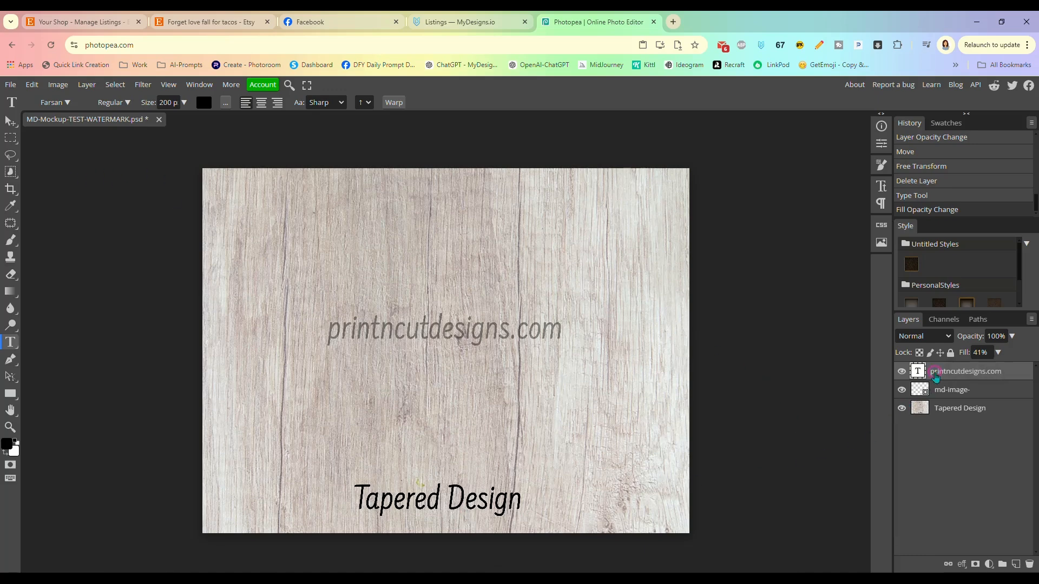
{"action": "key", "text": "Delete"}
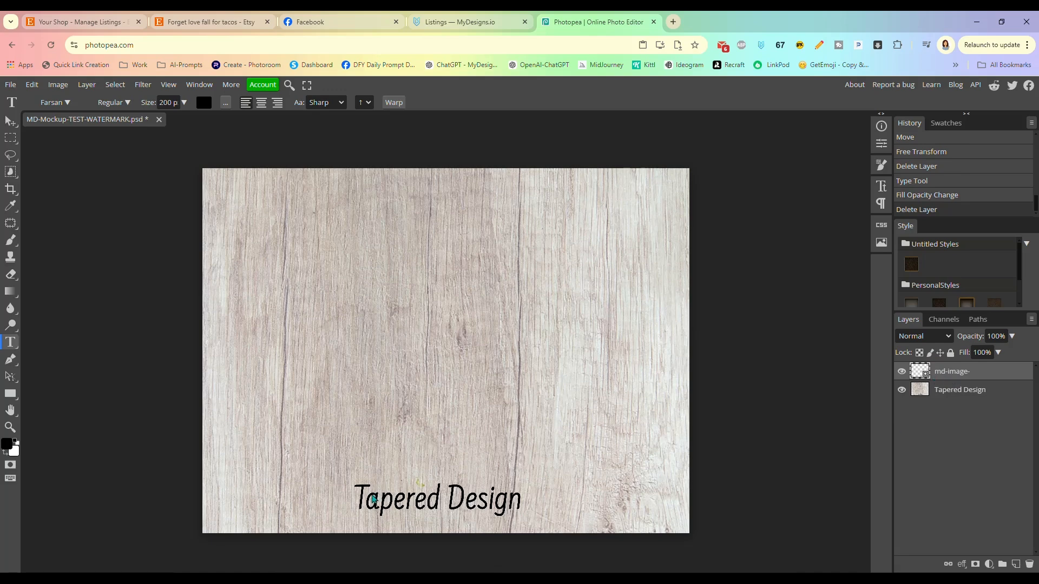
{"action": "left_click", "coordinate": [553, 504]}
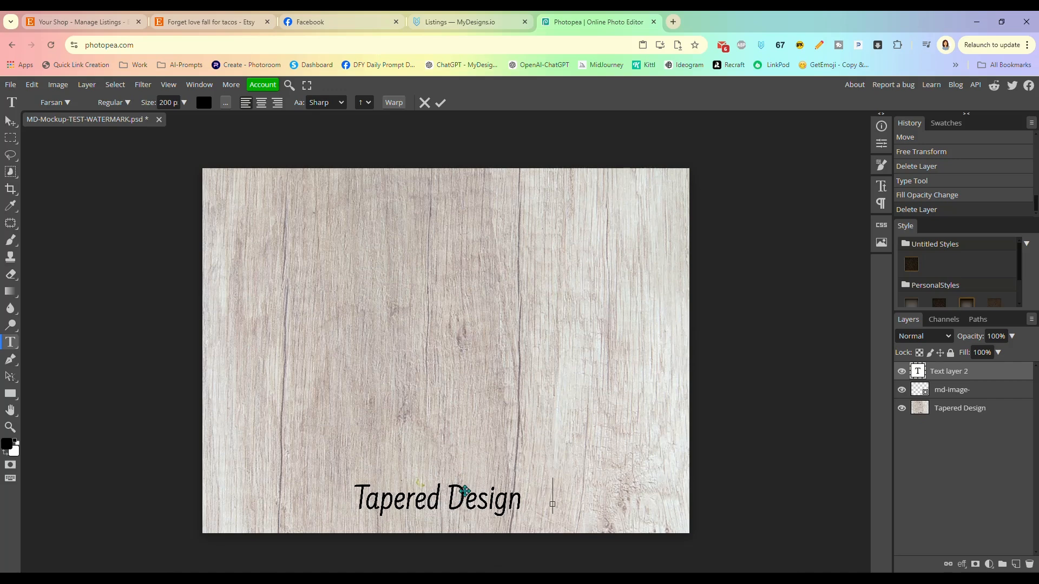
{"action": "left_click", "coordinate": [999, 394]}
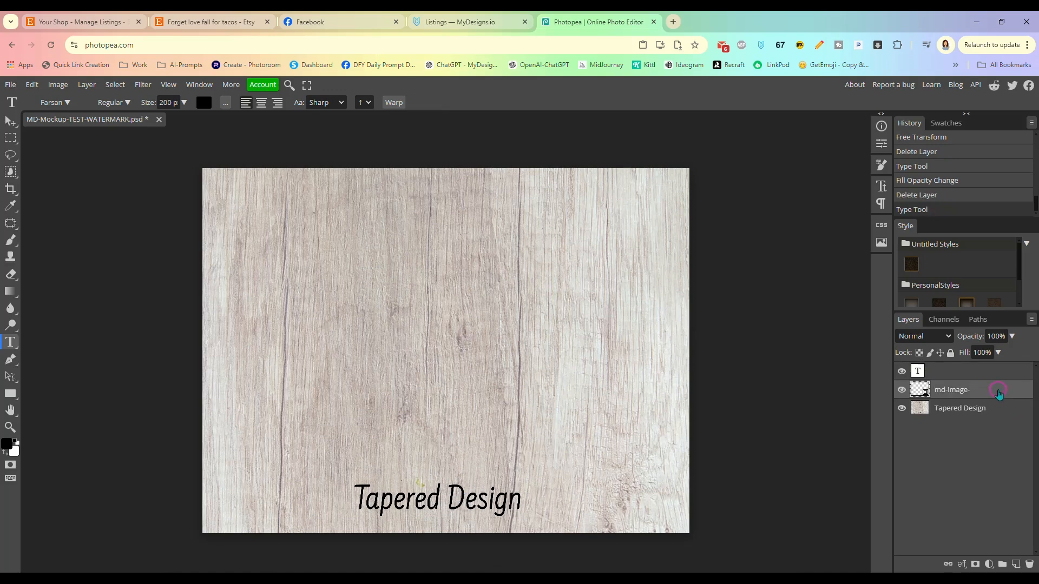
{"action": "left_click", "coordinate": [941, 369]}
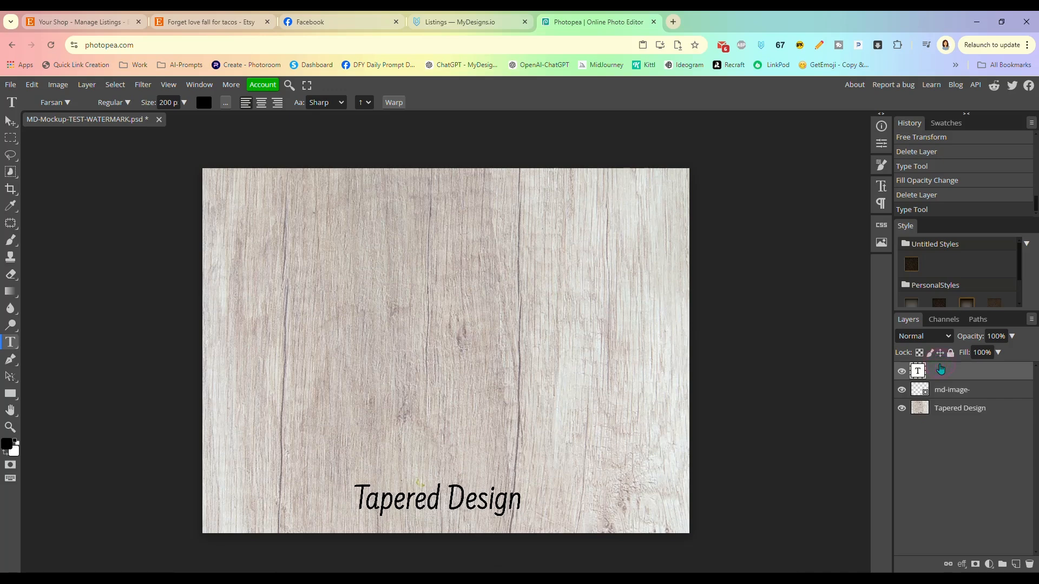
{"action": "key", "text": "Delete"}
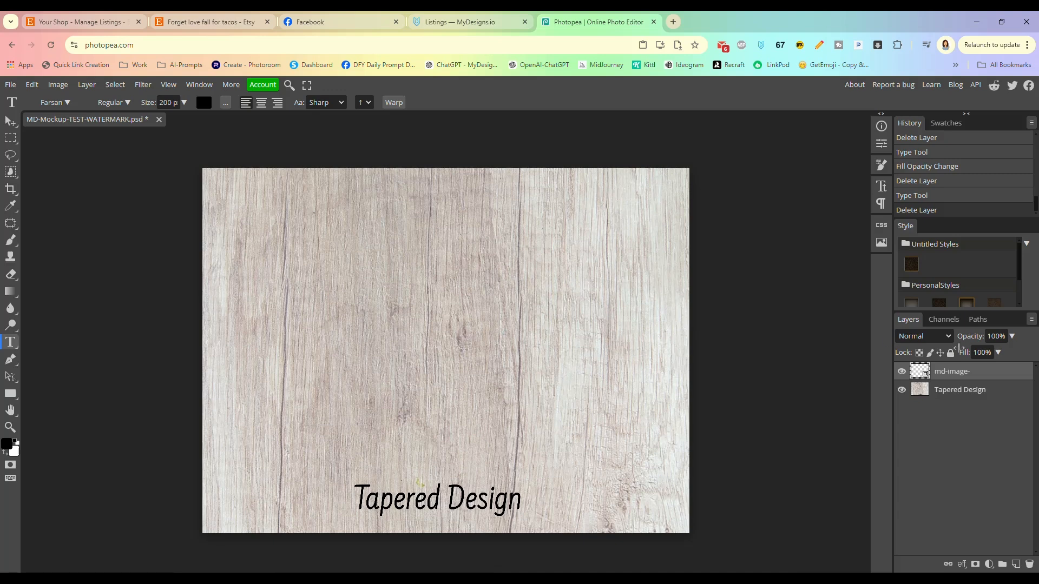
{"action": "key", "text": "Delete"}
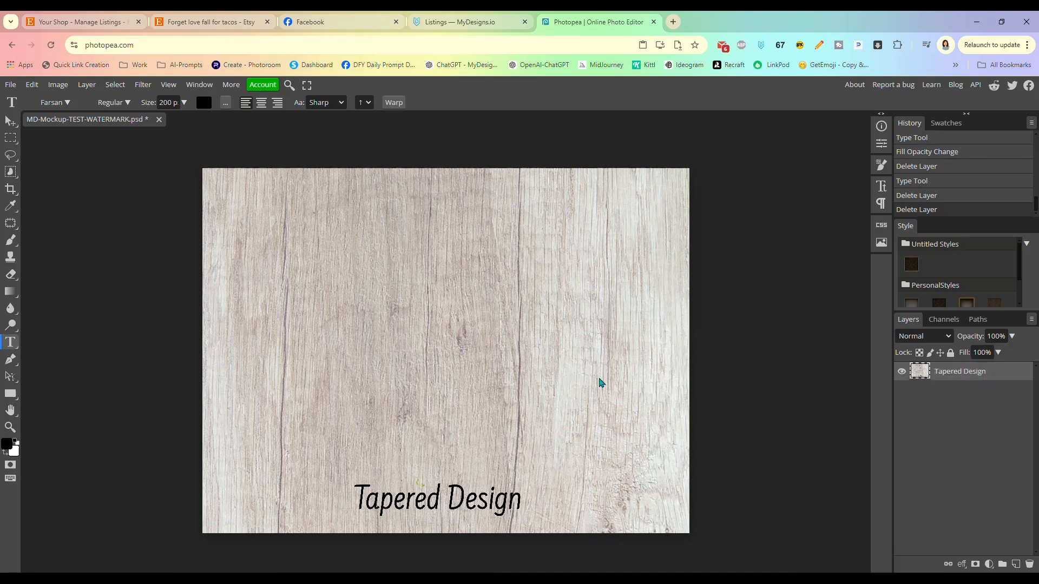
{"action": "left_click", "coordinate": [160, 578]}
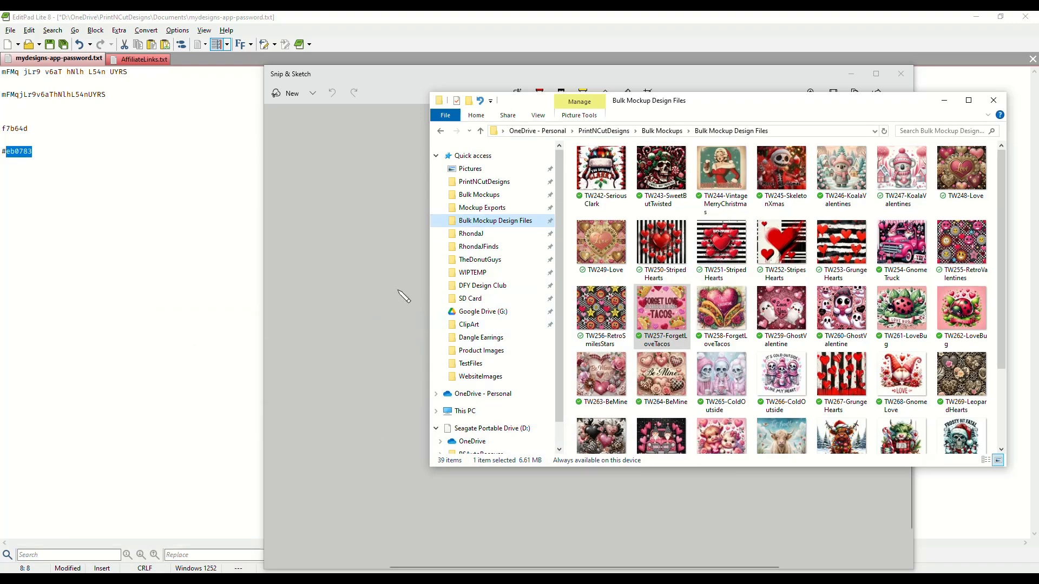
{"action": "left_click", "coordinate": [172, 573]}
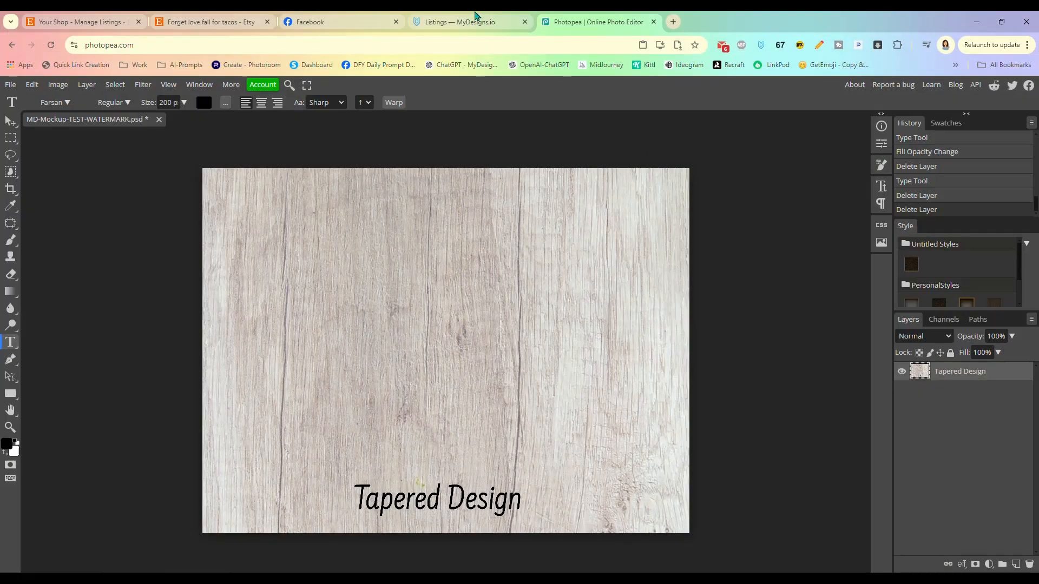
Switch to MyDesigns, show the custom mockups of the Other category, and preview the mockup named third with the Straight Design image.
{"action": "left_click", "coordinate": [460, 27]}
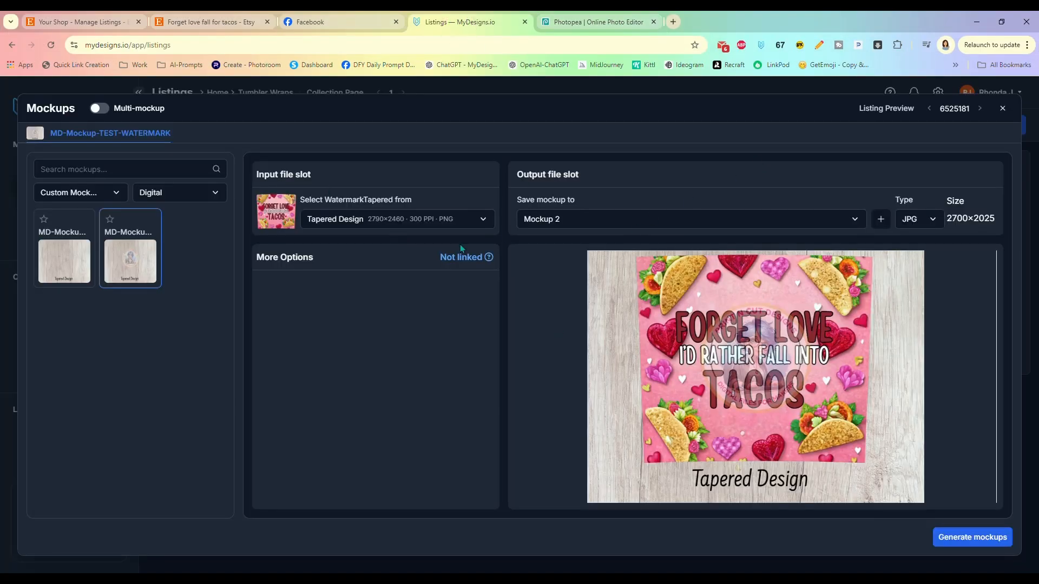
{"action": "left_click", "coordinate": [183, 193]}
{"action": "left_click", "coordinate": [184, 216]}
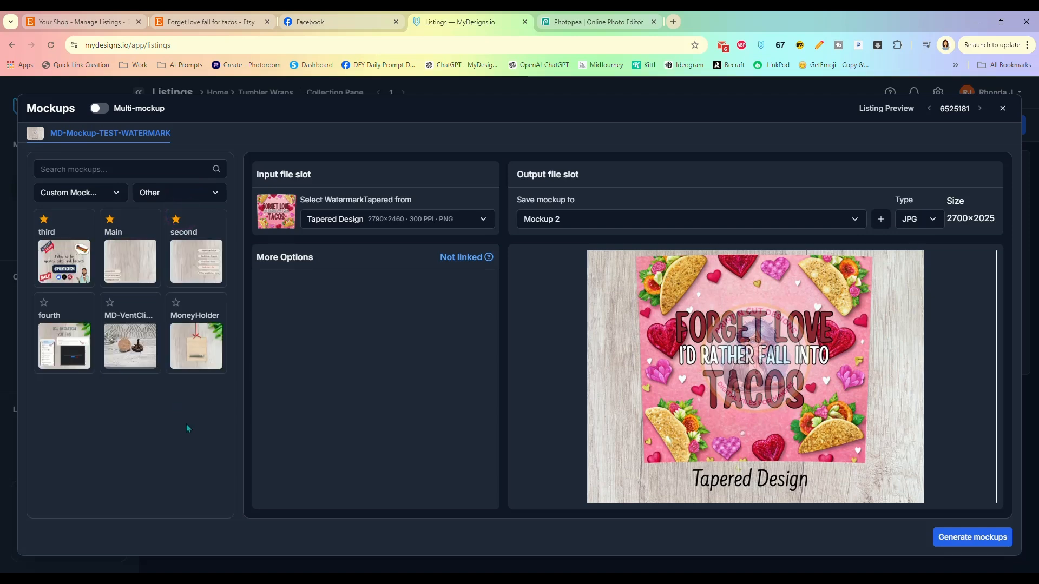
{"action": "left_click", "coordinate": [66, 272]}
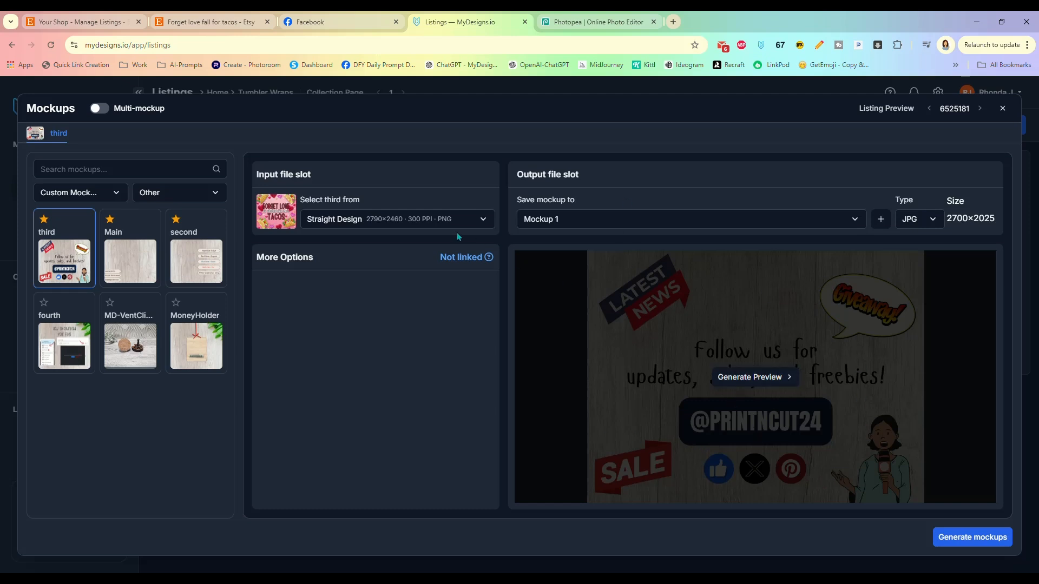
{"action": "left_click", "coordinate": [740, 380]}
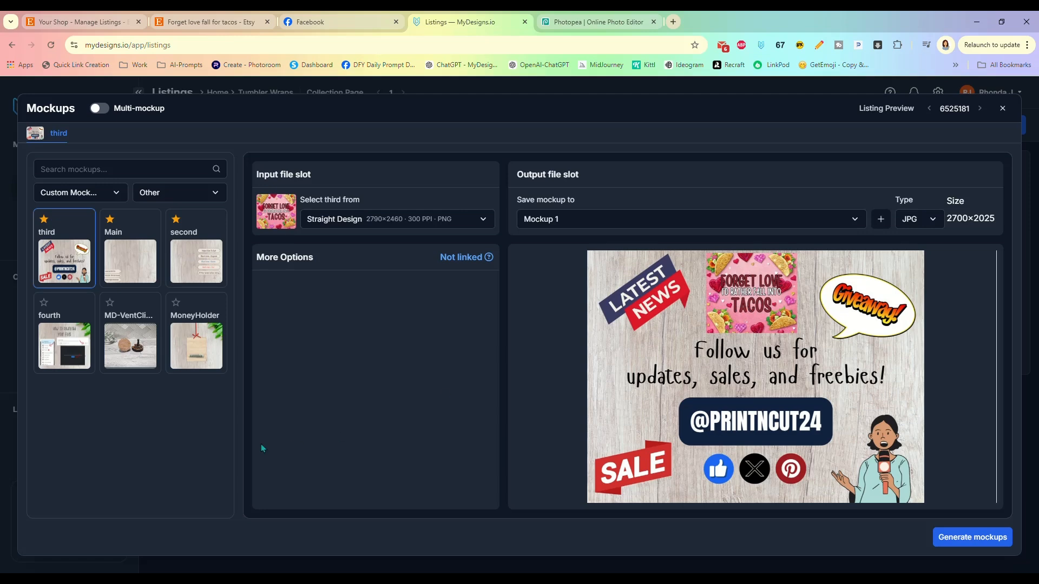
Preview the mockup named fourth with the Straight Design image, and return to the one named third.
{"action": "left_click", "coordinate": [66, 346]}
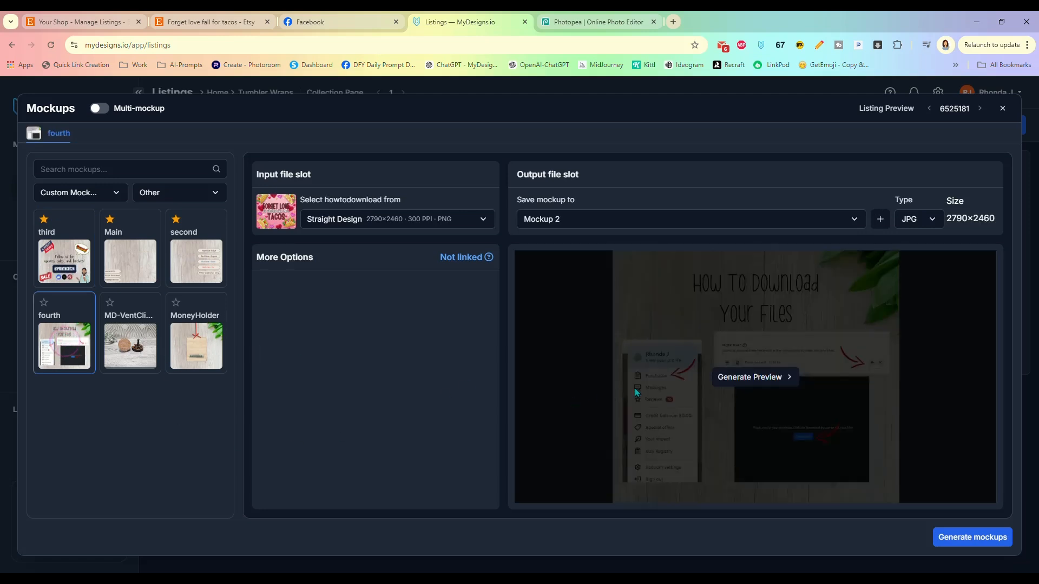
{"action": "left_click", "coordinate": [748, 380]}
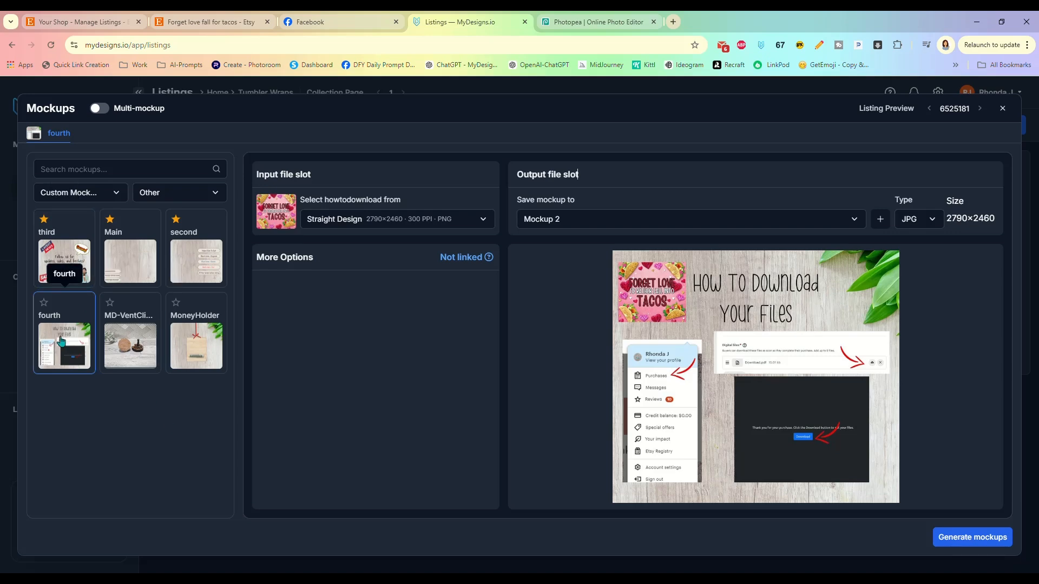
{"action": "left_click", "coordinate": [63, 261]}
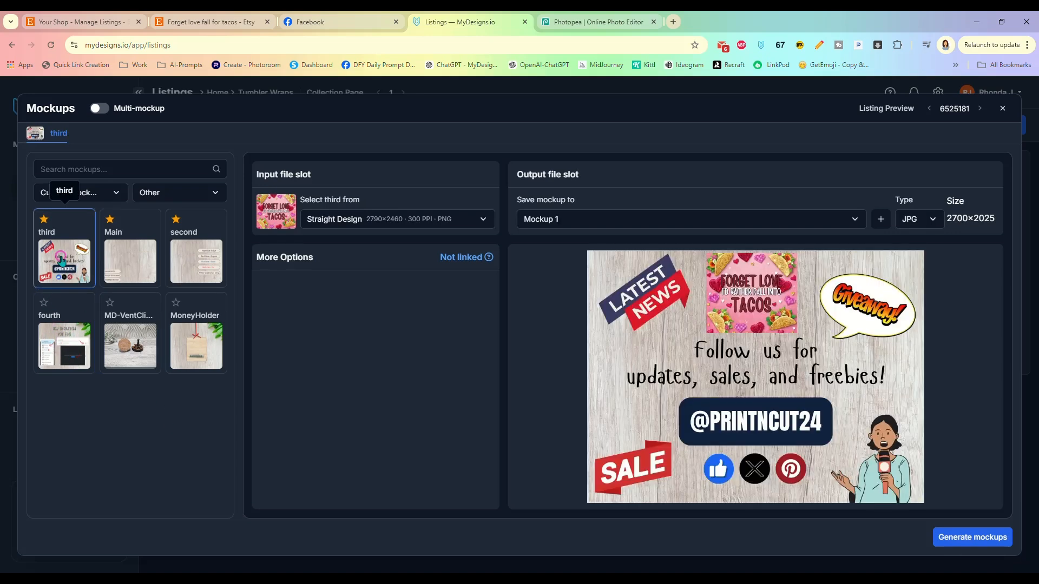
Start a preview of the MD-Mockup-TEST mockup from the Digital category, and close the mockup generator without generating mockups.
{"action": "left_click", "coordinate": [172, 198]}
{"action": "left_click", "coordinate": [177, 296]}
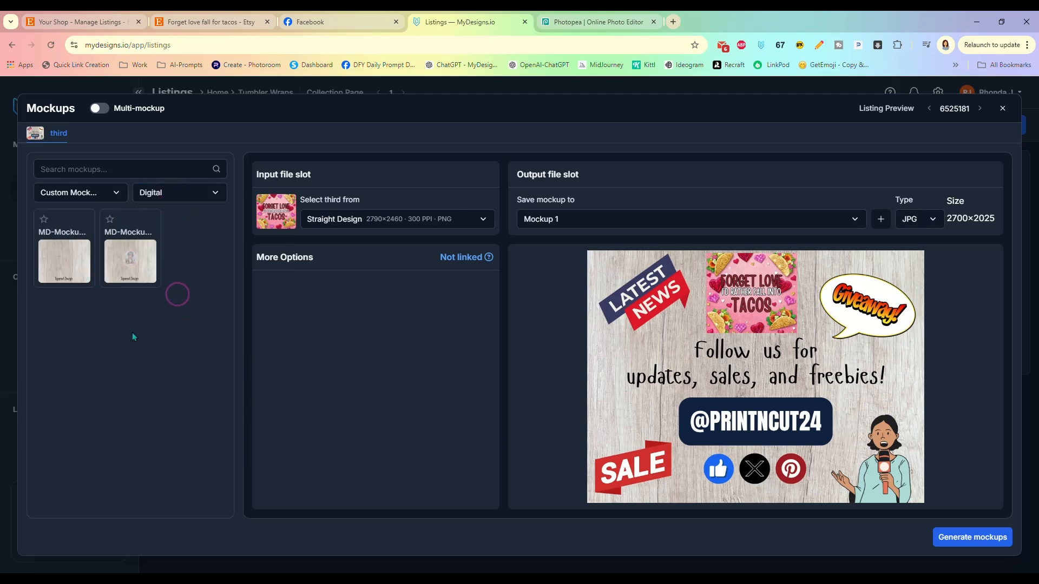
{"action": "left_click", "coordinate": [65, 264]}
{"action": "left_click", "coordinate": [747, 376]}
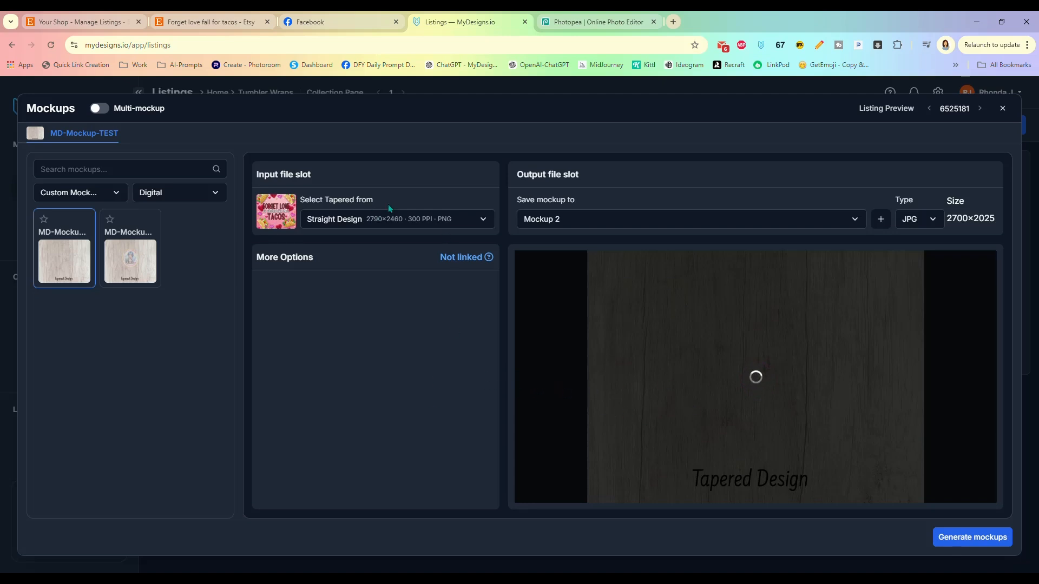
{"action": "left_click", "coordinate": [1003, 109]}
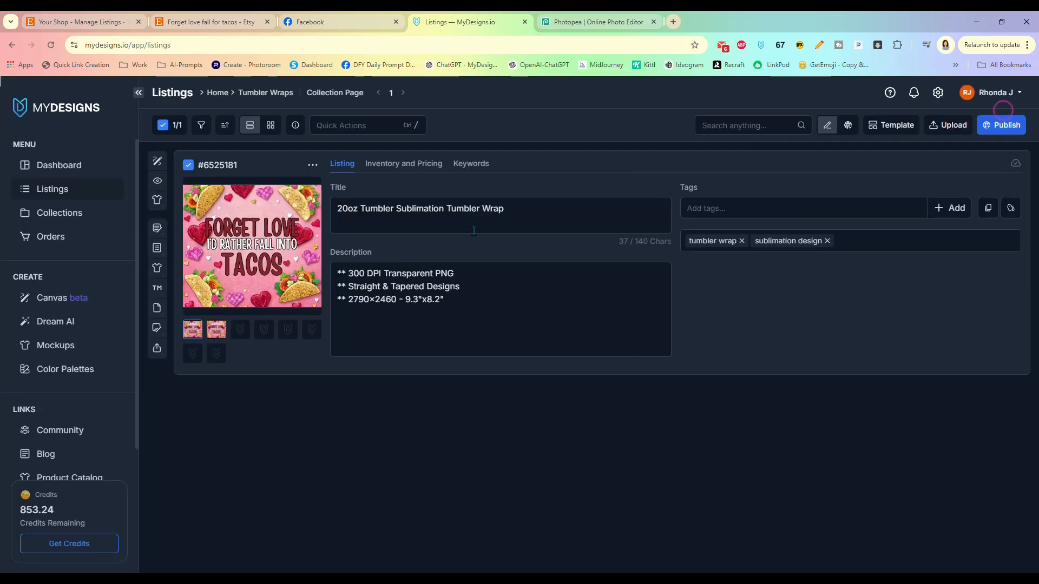